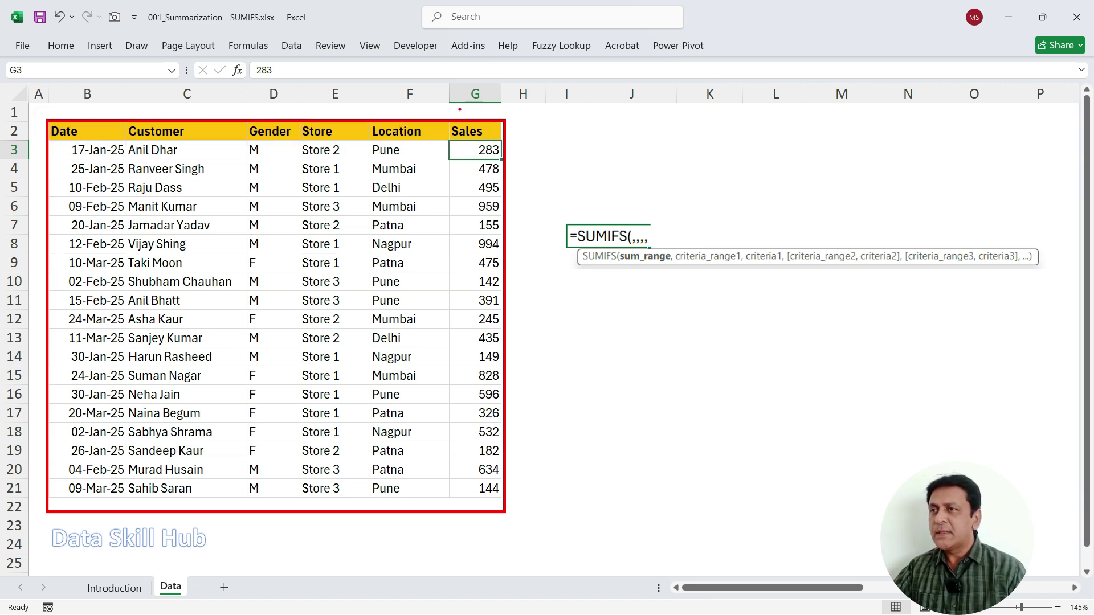
pyautogui.moveTo(447, 141)
pyautogui.mouseDown()
pyautogui.moveTo(453, 339)
pyautogui.moveTo(504, 515)
pyautogui.mouseUp()
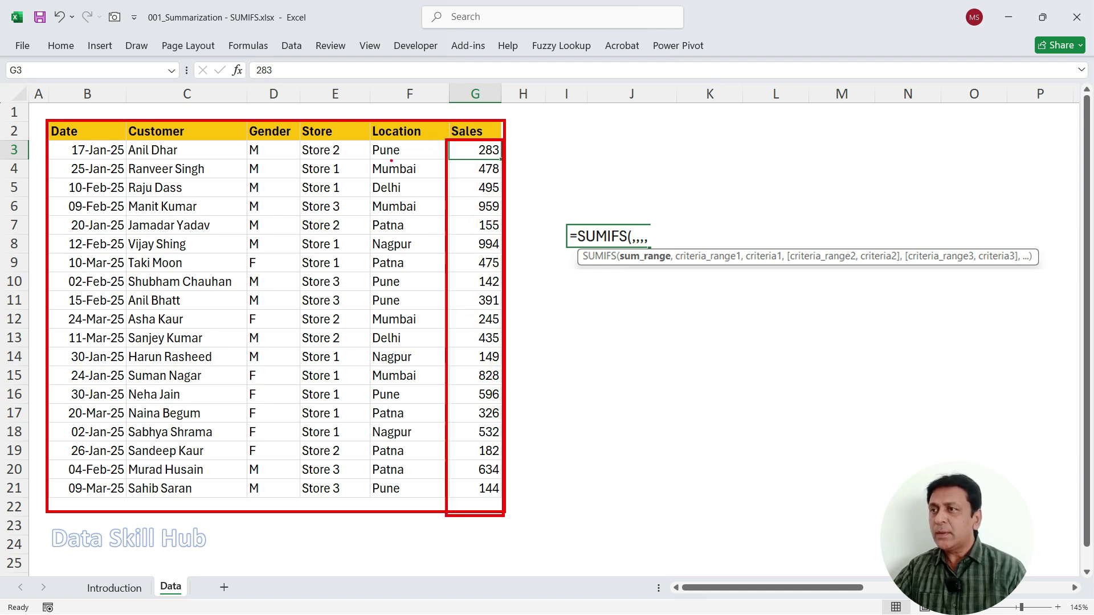
pyautogui.moveTo(364, 159); pyautogui.dragTo(450, 159)
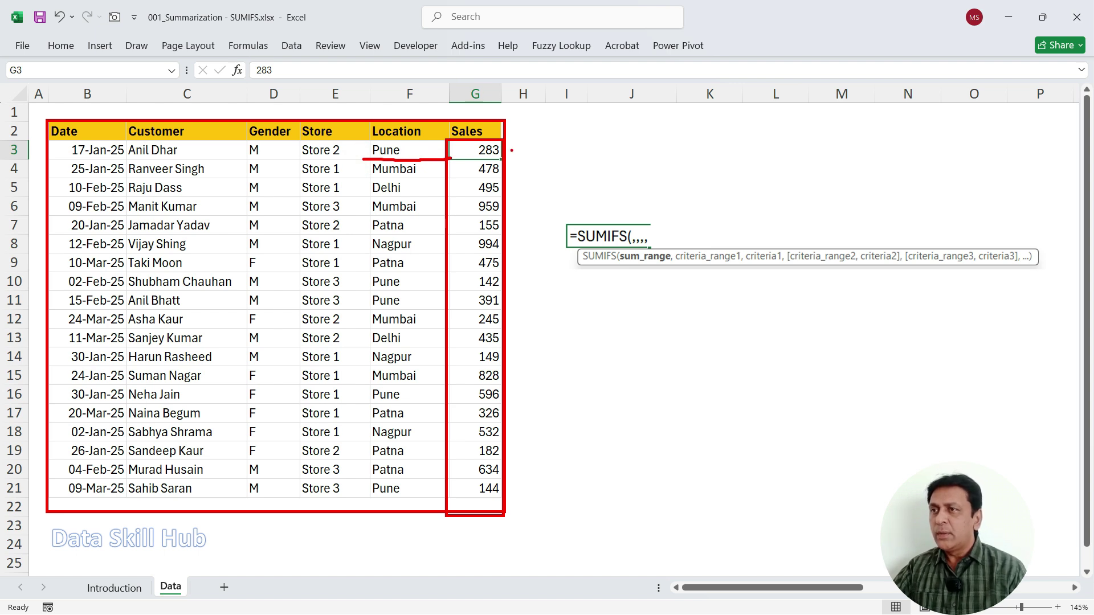
pyautogui.moveTo(633, 202)
pyautogui.mouseDown()
pyautogui.moveTo(556, 273)
pyautogui.moveTo(661, 205)
pyautogui.moveTo(610, 192)
pyautogui.mouseUp()
pyautogui.moveTo(605, 293); pyautogui.dragTo(655, 264)
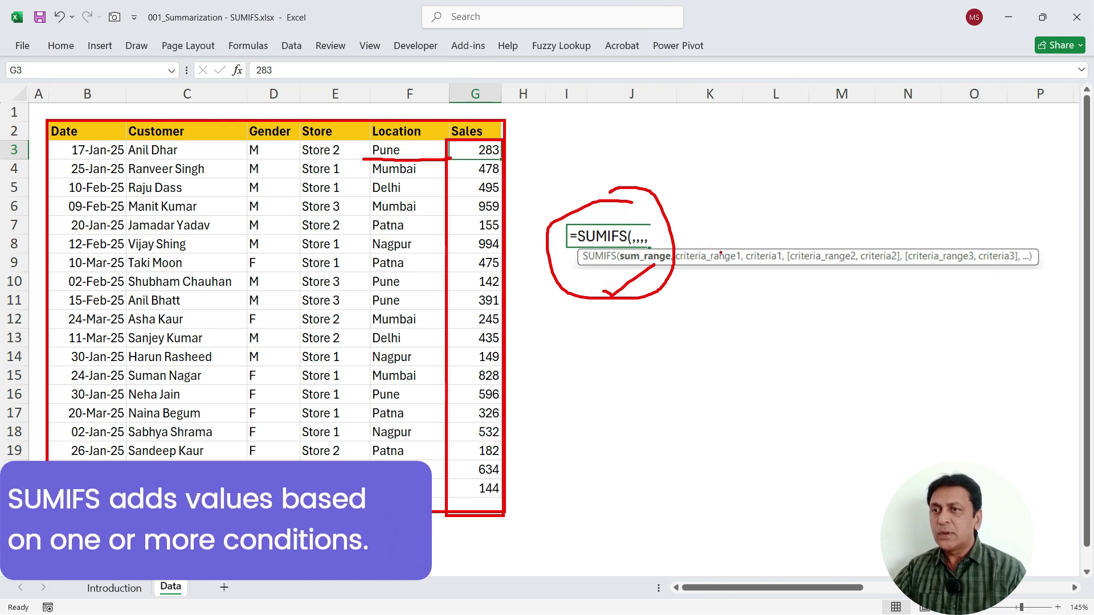
pyautogui.moveTo(705, 247); pyautogui.dragTo(737, 225)
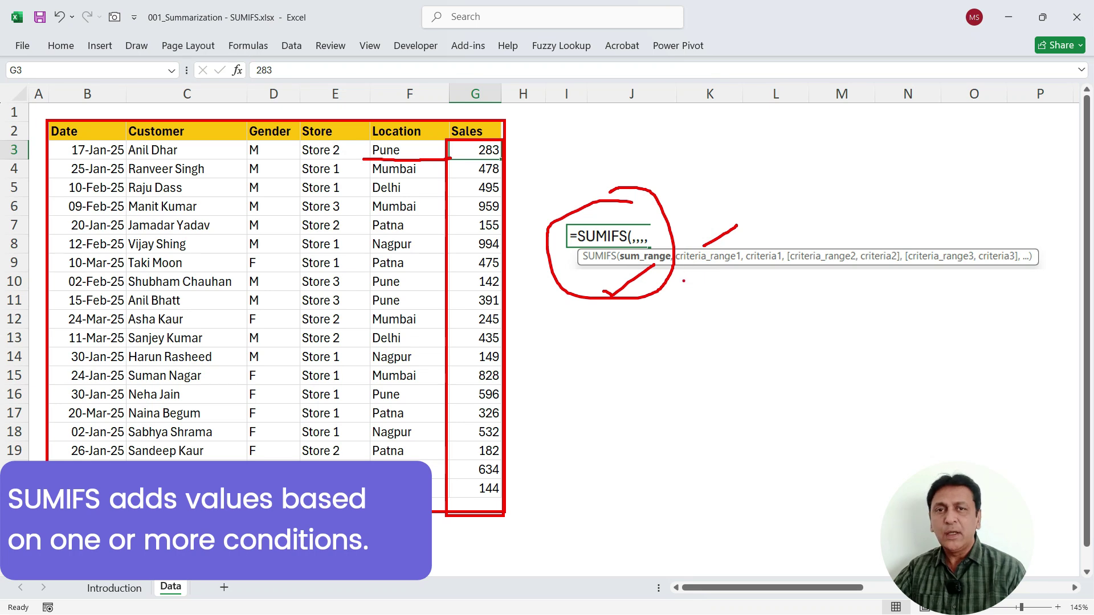
pyautogui.moveTo(681, 283); pyautogui.dragTo(730, 263)
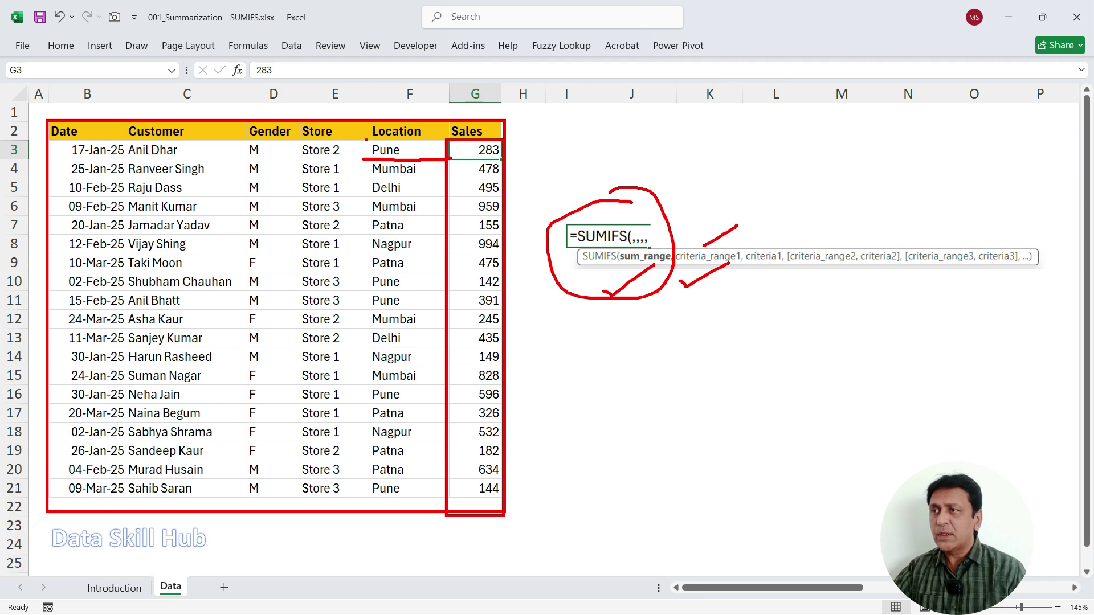
pyautogui.moveTo(367, 139)
pyautogui.mouseDown()
pyautogui.moveTo(444, 376)
pyautogui.moveTo(443, 507)
pyautogui.mouseUp()
pyautogui.moveTo(745, 277); pyautogui.dragTo(767, 265)
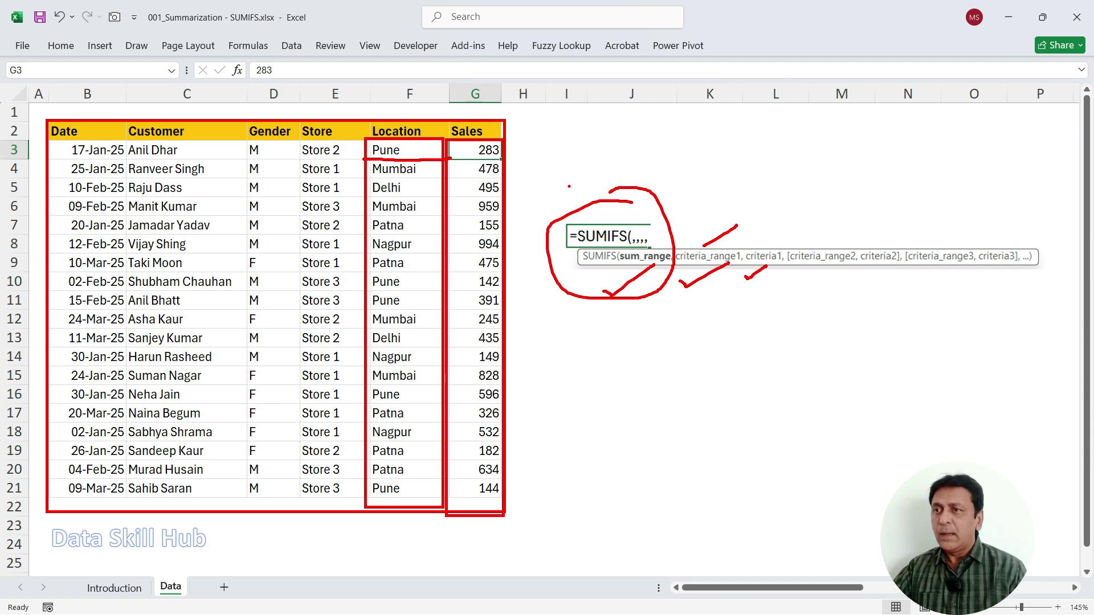
pyautogui.press('Escape')
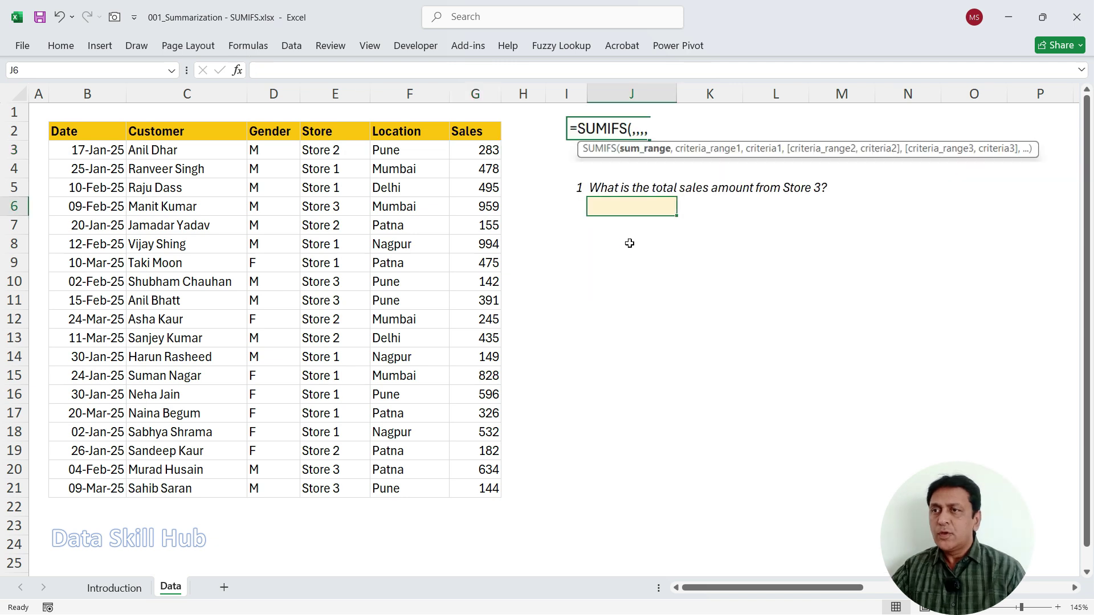
pyautogui.press('Up')
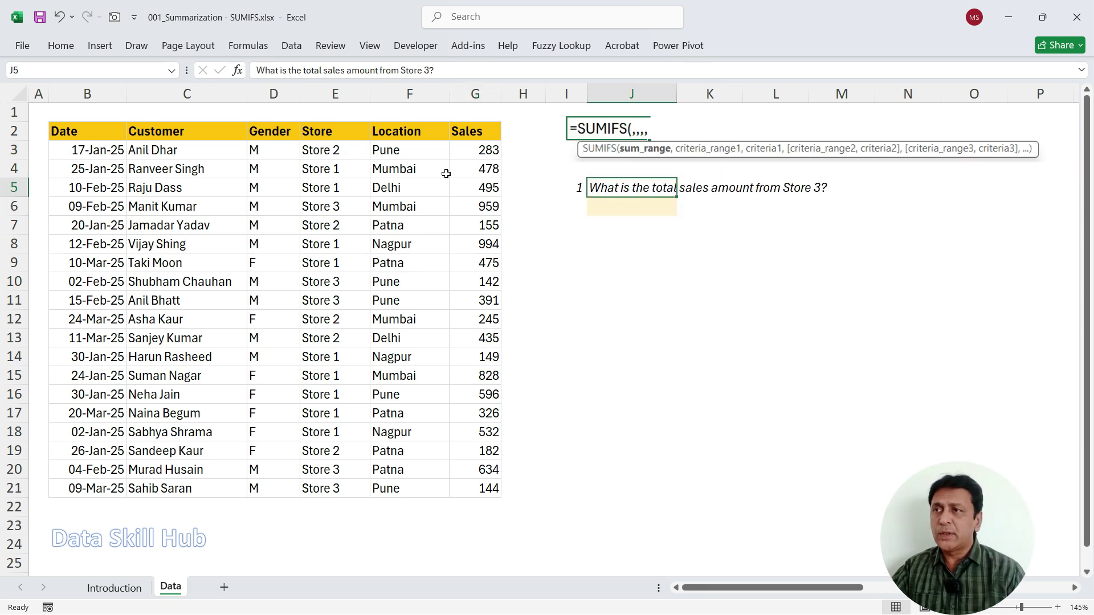
pyautogui.moveTo(450, 140)
pyautogui.mouseDown()
pyautogui.moveTo(491, 341)
pyautogui.moveTo(506, 497)
pyautogui.mouseUp()
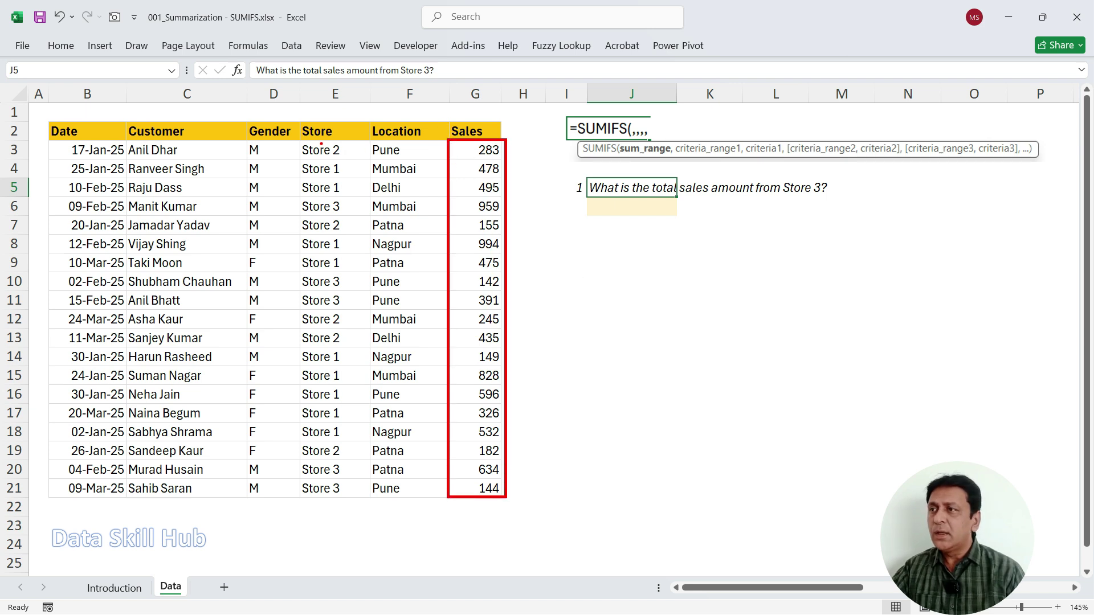
pyautogui.moveTo(299, 146)
pyautogui.mouseDown()
pyautogui.moveTo(338, 327)
pyautogui.moveTo(356, 507)
pyautogui.mouseUp()
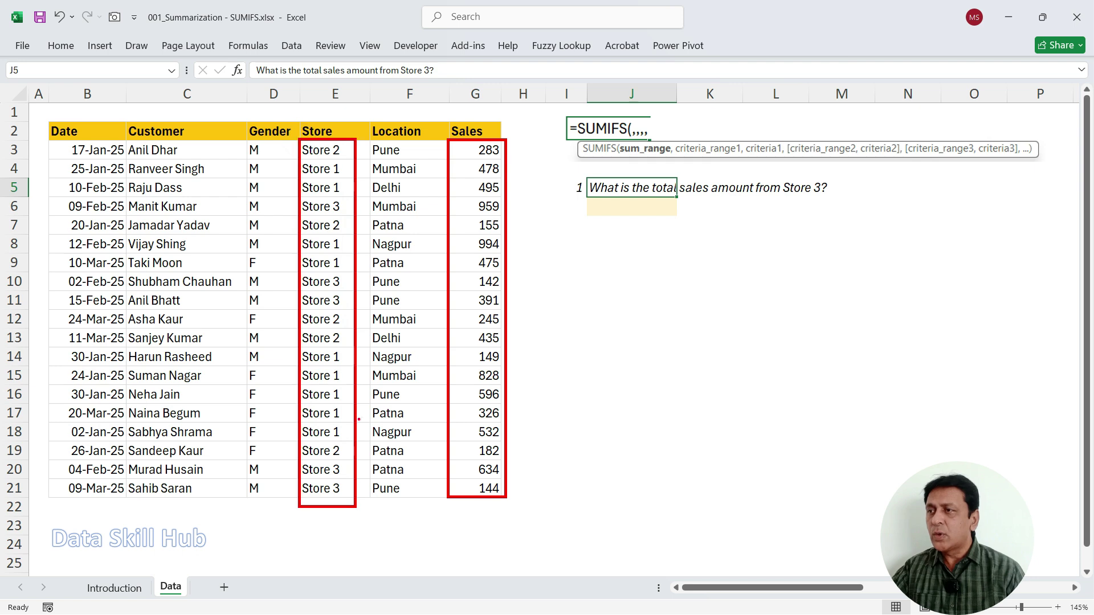
pyautogui.moveTo(306, 215); pyautogui.dragTo(354, 215)
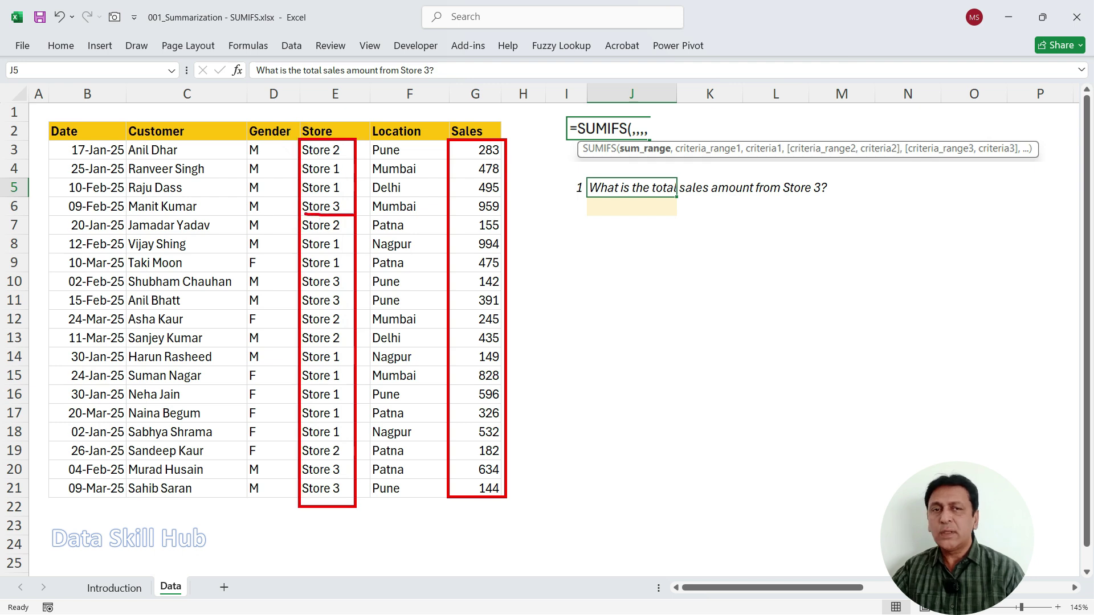
pyautogui.press('Escape')
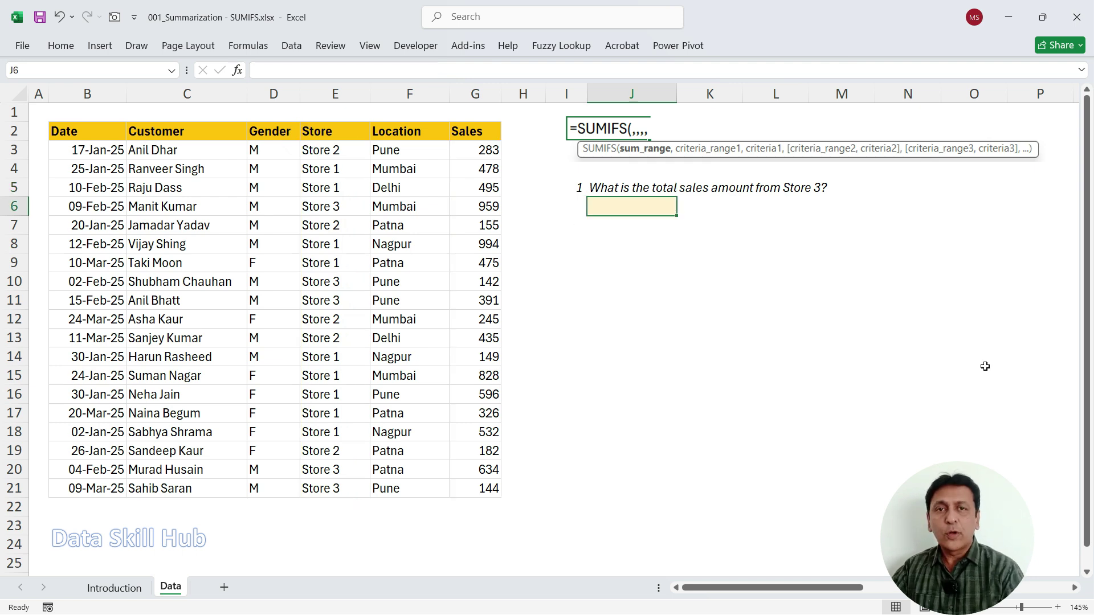
# - Start a SUMIFS formula in cell J6 with the Sales values G3:G21 as the sum range
pyautogui.press('Return')
pyautogui.write('=sumif')
pyautogui.press('Down')
pyautogui.press('Tab')
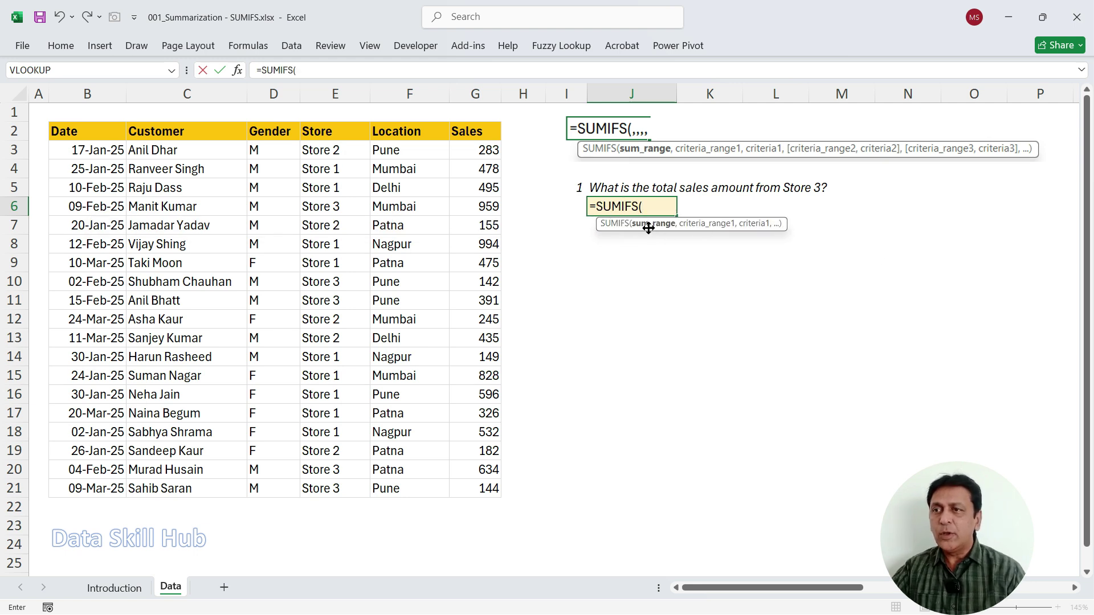
pyautogui.moveTo(473, 150); pyautogui.dragTo(473, 484)
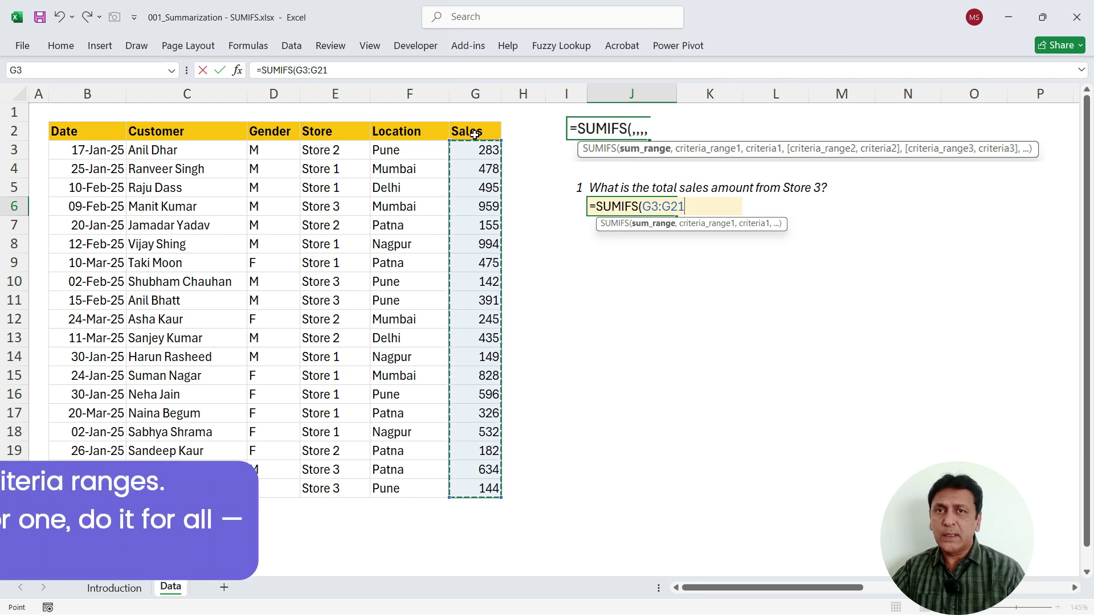
# - Try the sum range with the Sales header included, G2:G21, and return it to G3:G21
pyautogui.moveTo(476, 131); pyautogui.dragTo(476, 488)
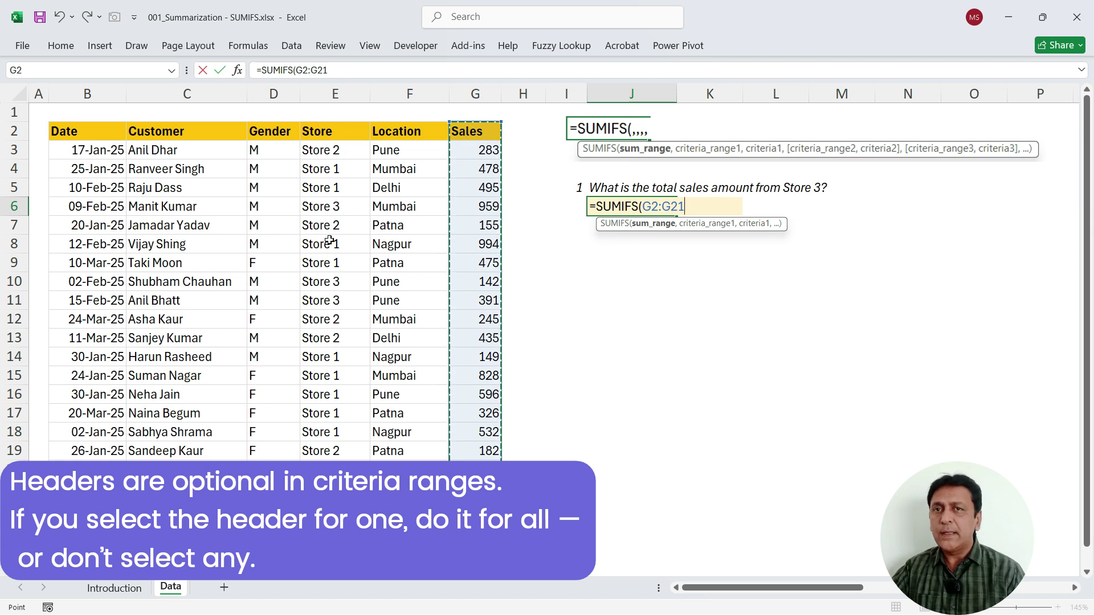
pyautogui.moveTo(332, 132); pyautogui.dragTo(334, 488)
pyautogui.moveTo(484, 150); pyautogui.dragTo(474, 487)
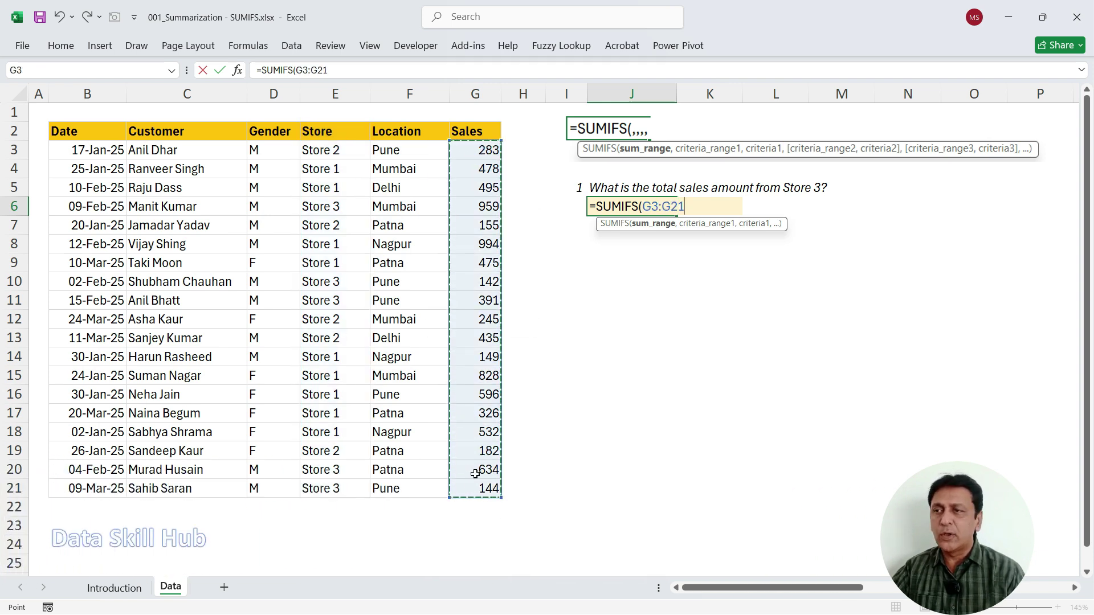
pyautogui.moveTo(478, 150); pyautogui.dragTo(486, 485)
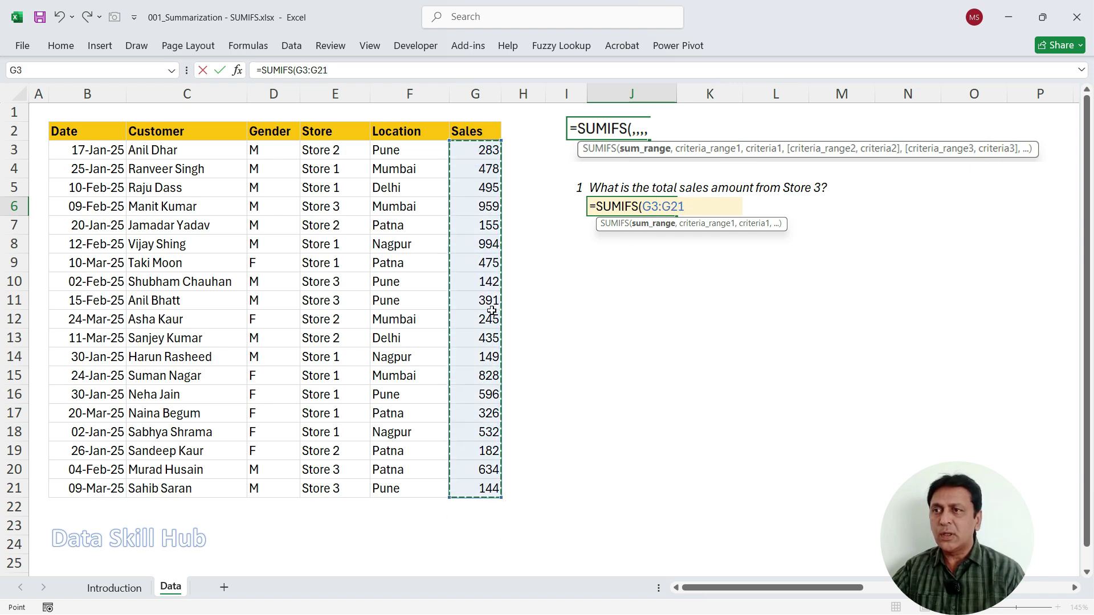
# - Add the Store values E3:E21 as the first criteria range of the SUMIFS formula
pyautogui.write(',')
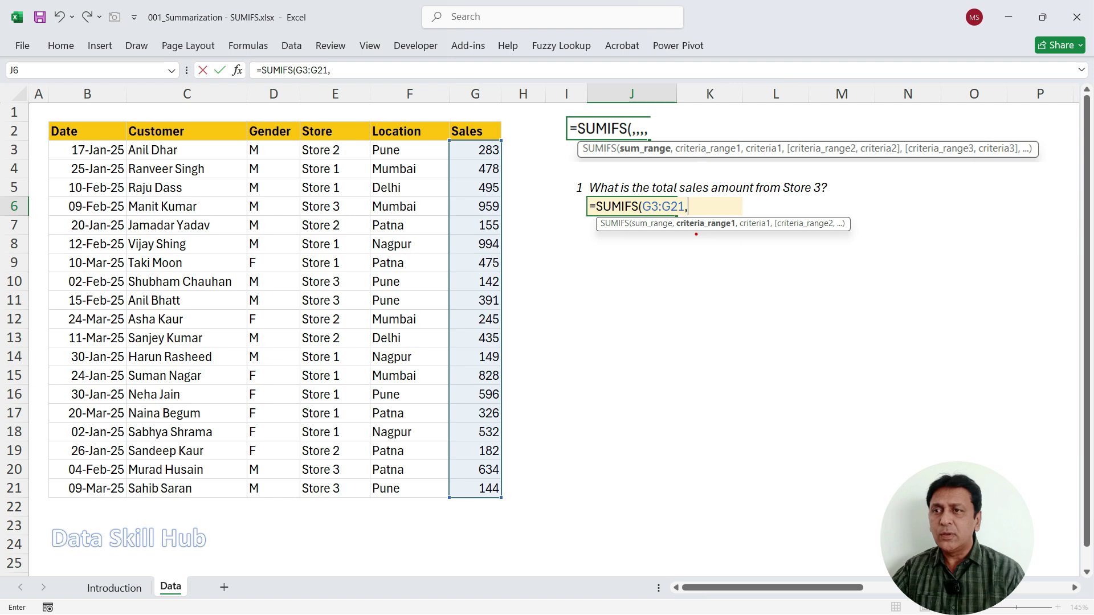
pyautogui.moveTo(690, 235); pyautogui.dragTo(729, 235)
pyautogui.moveTo(801, 171)
pyautogui.mouseDown()
pyautogui.moveTo(775, 173)
pyautogui.moveTo(832, 195)
pyautogui.moveTo(798, 169)
pyautogui.mouseUp()
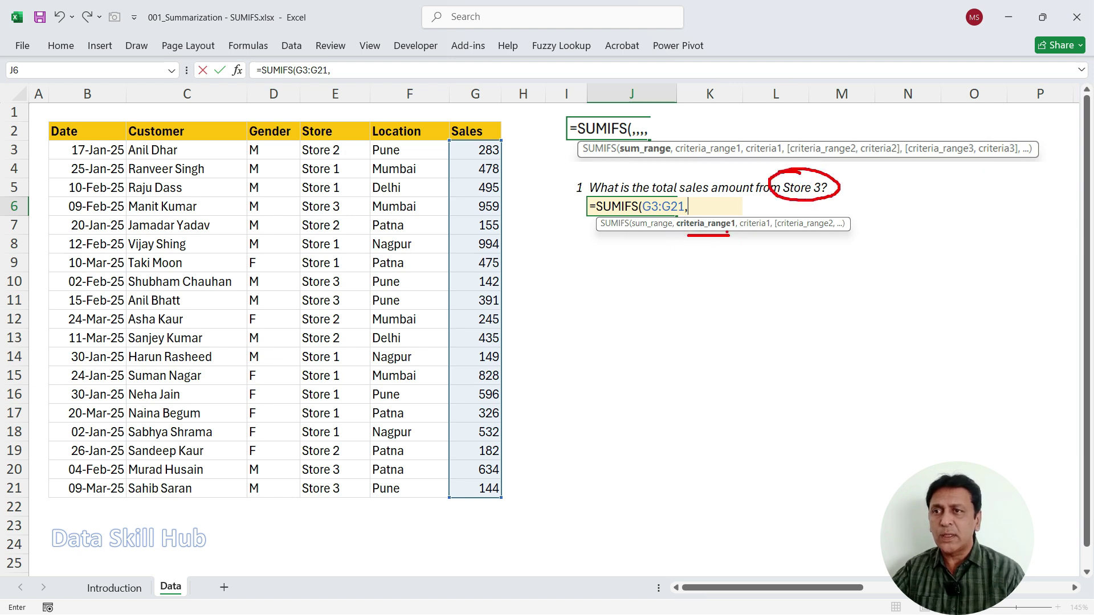
pyautogui.moveTo(717, 231)
pyautogui.mouseDown()
pyautogui.moveTo(704, 231)
pyautogui.moveTo(717, 237)
pyautogui.mouseUp()
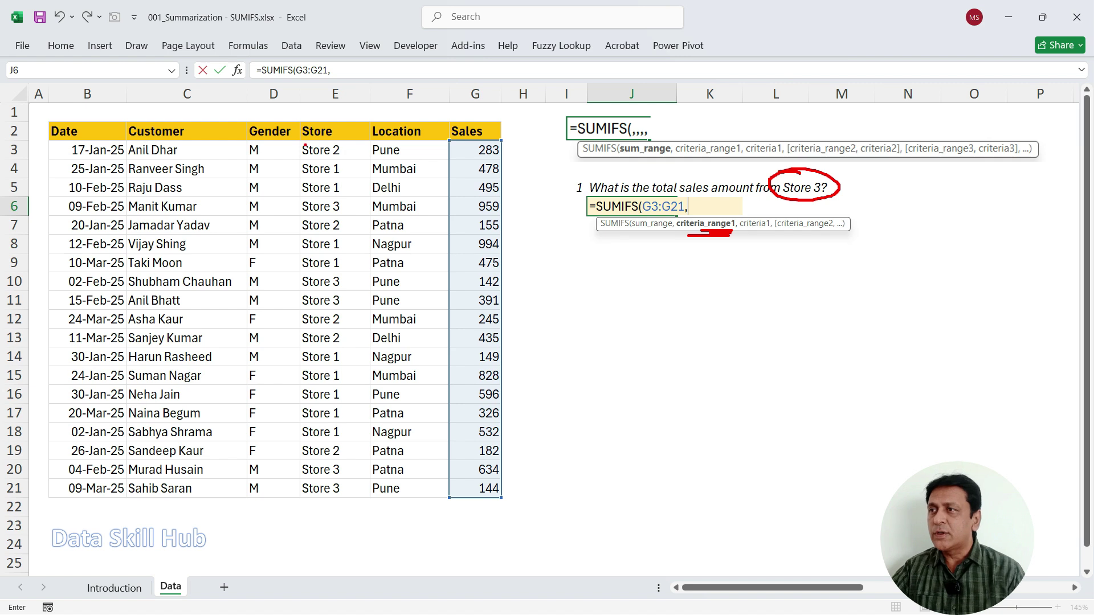
pyautogui.moveTo(297, 142)
pyautogui.mouseDown()
pyautogui.moveTo(359, 304)
pyautogui.moveTo(359, 504)
pyautogui.mouseUp()
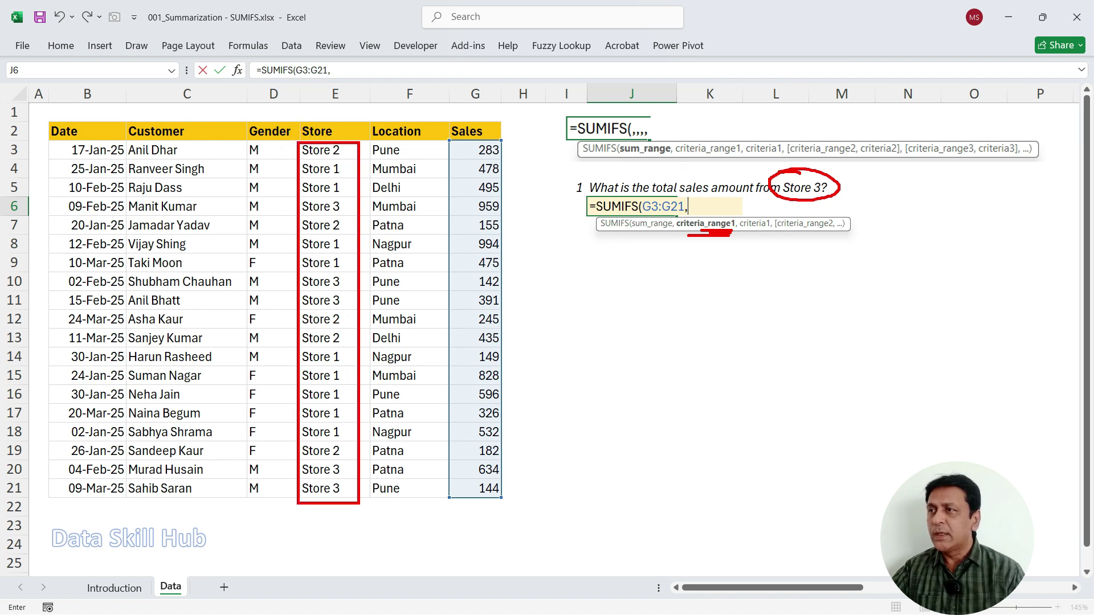
pyautogui.press('Escape')
pyautogui.moveTo(325, 149); pyautogui.dragTo(331, 483)
pyautogui.hotkey('ctrl', '2')
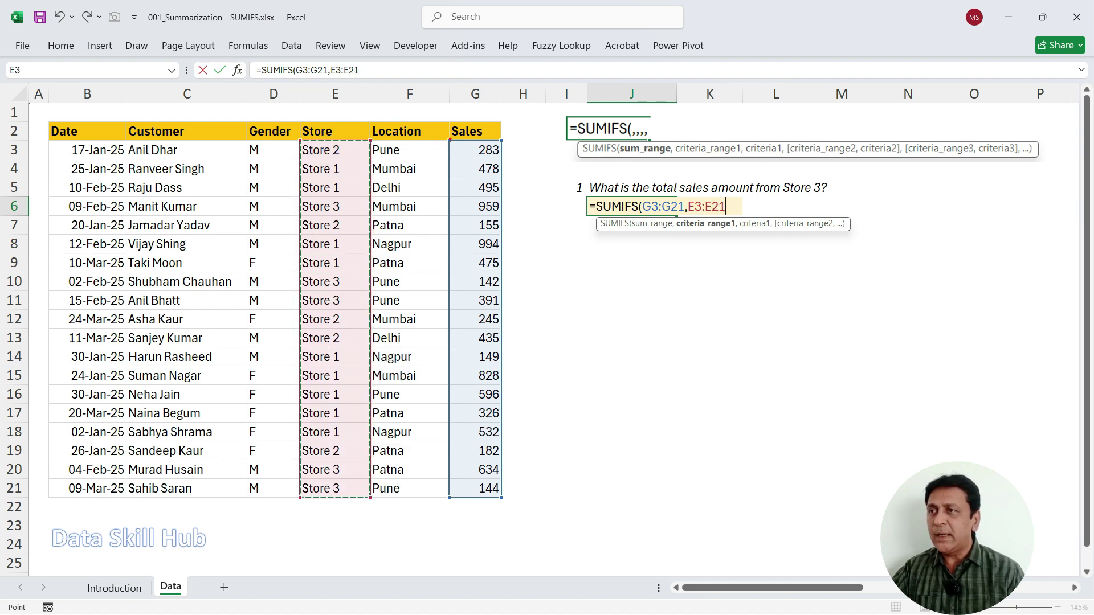
pyautogui.moveTo(491, 133); pyautogui.dragTo(517, 108)
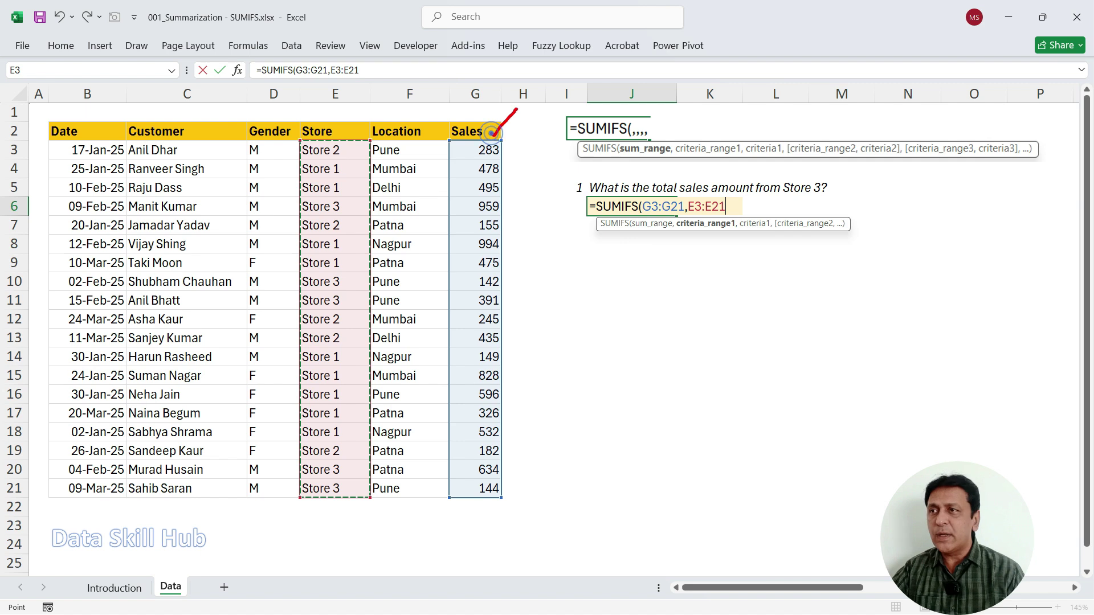
pyautogui.moveTo(331, 126); pyautogui.dragTo(358, 109)
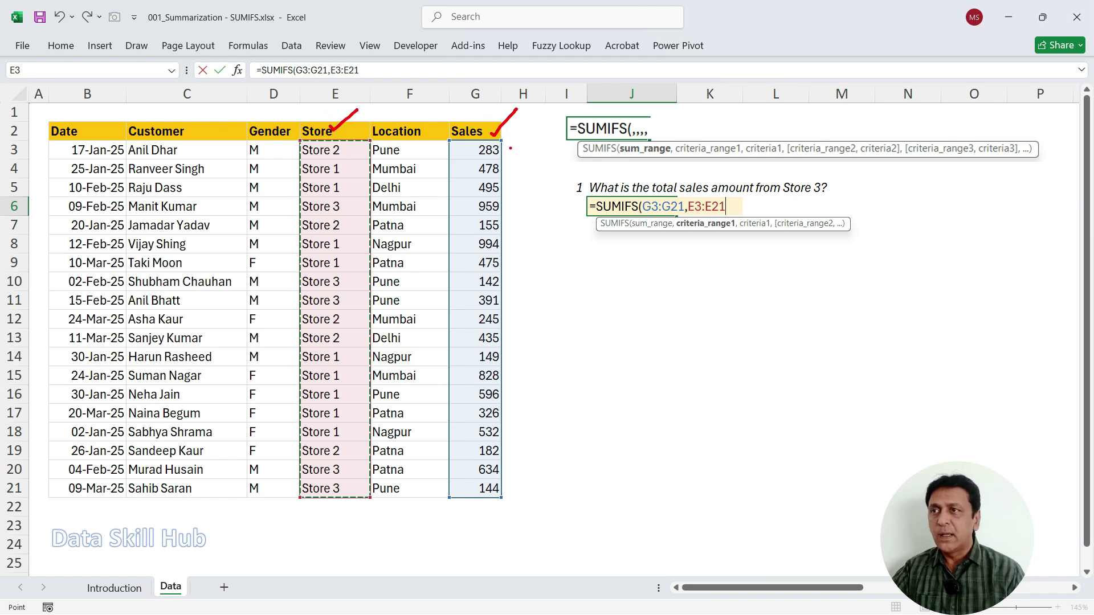
pyautogui.moveTo(507, 146); pyautogui.dragTo(539, 129)
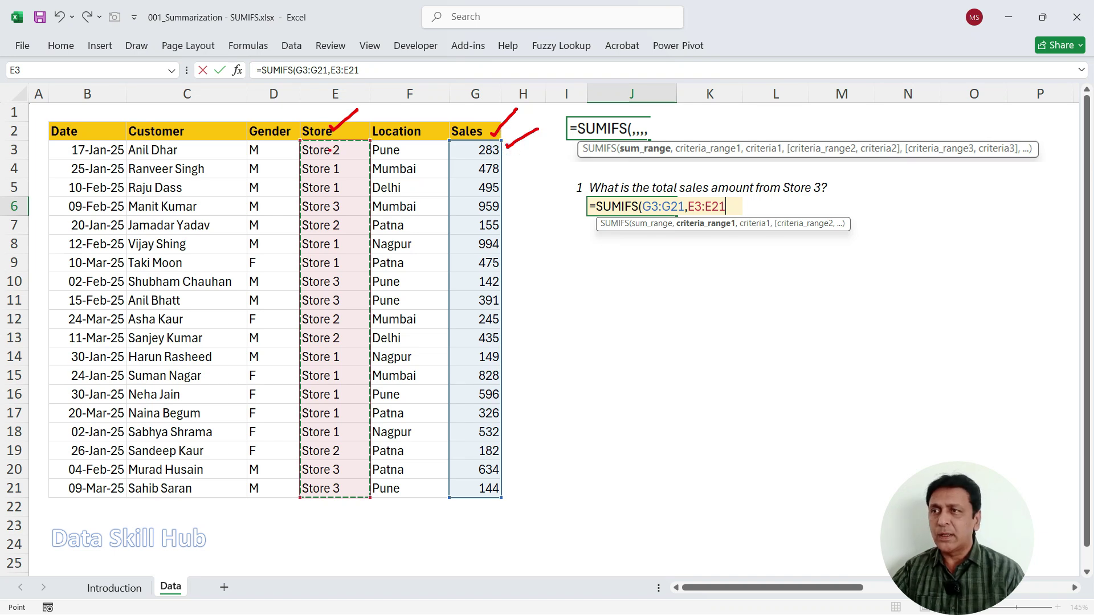
pyautogui.moveTo(702, 265); pyautogui.dragTo(744, 400)
pyautogui.moveTo(755, 282); pyautogui.dragTo(787, 426)
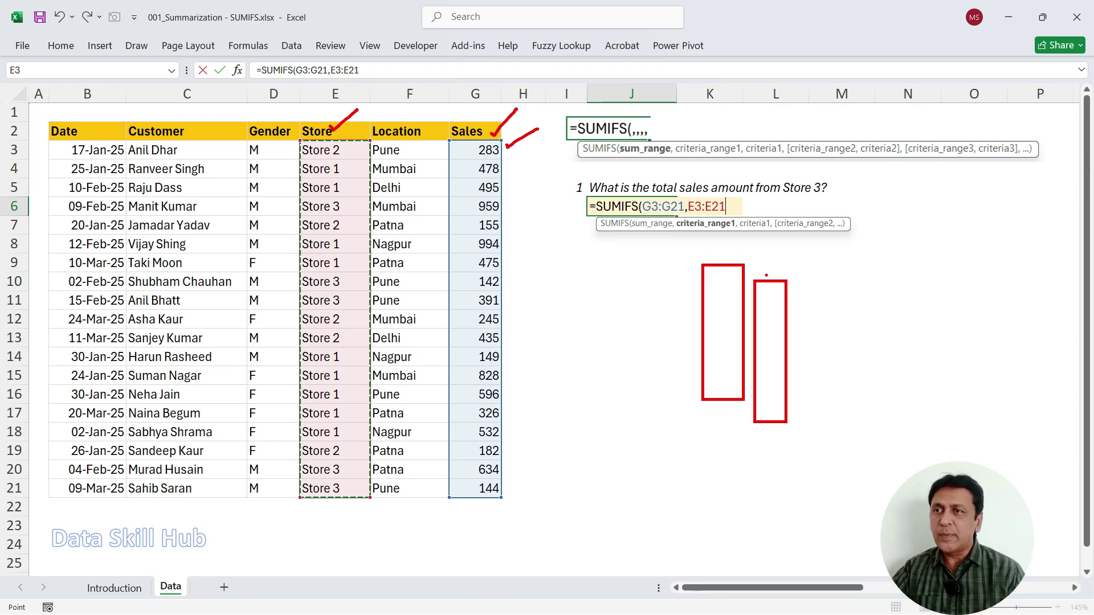
pyautogui.press('Escape')
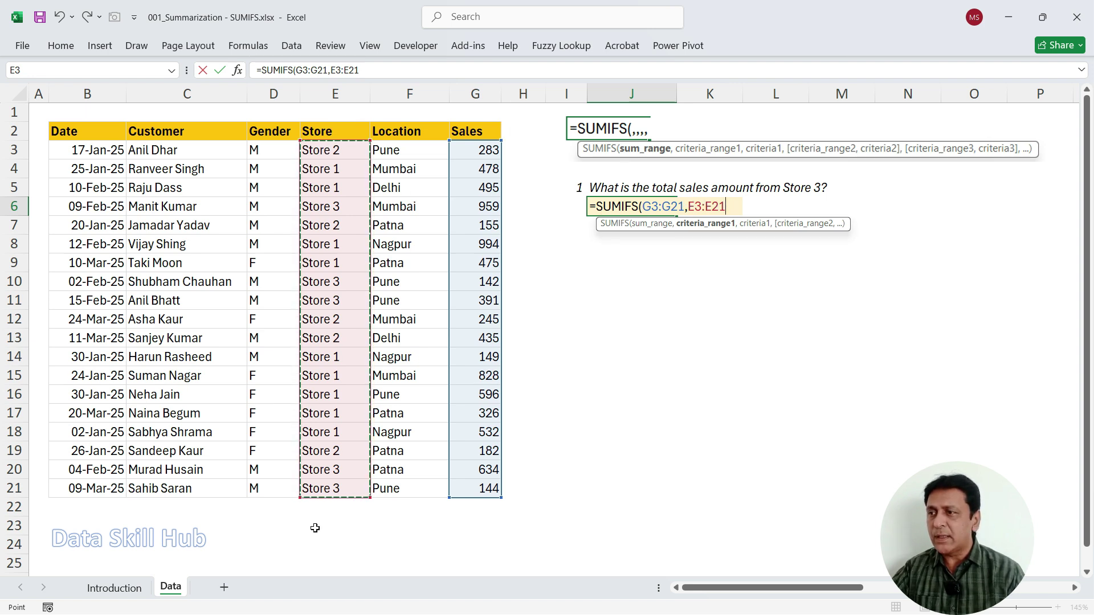
# - Complete the SUMIFS formula in J6 with "Store 3" as the first criterion and enter it
pyautogui.write(',')
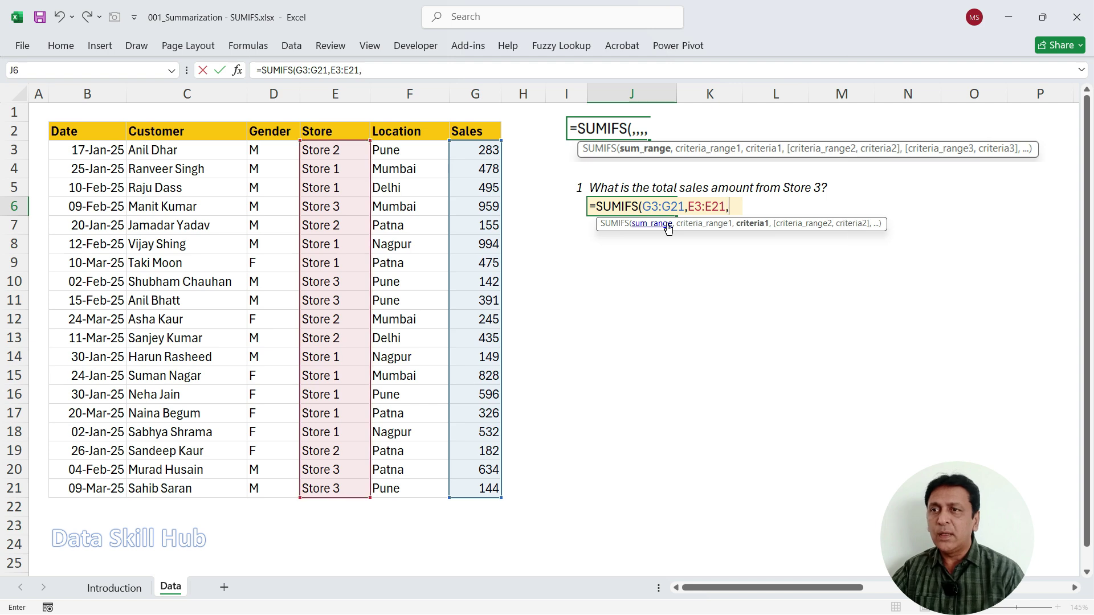
pyautogui.hotkey('ctrl', '2')
pyautogui.moveTo(741, 233); pyautogui.dragTo(762, 237)
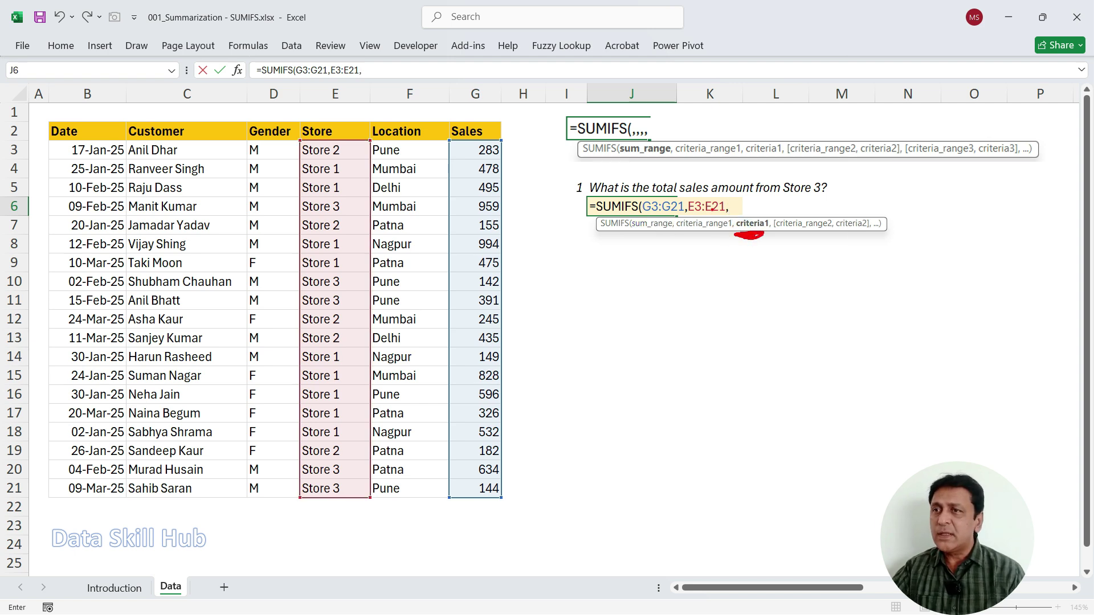
pyautogui.moveTo(804, 172)
pyautogui.mouseDown()
pyautogui.moveTo(820, 197)
pyautogui.moveTo(763, 171)
pyautogui.mouseUp()
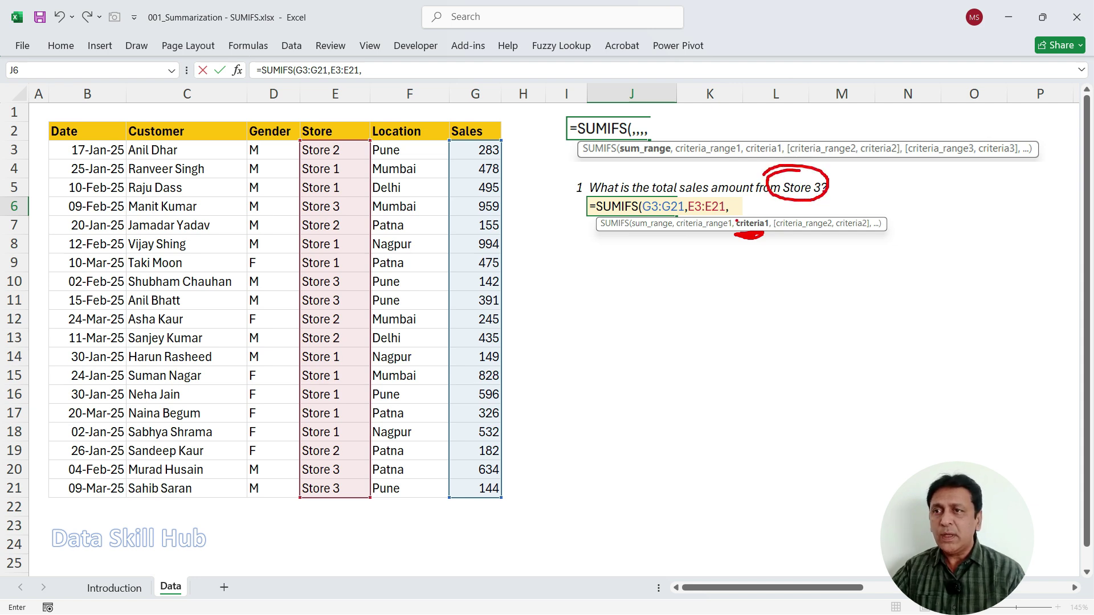
pyautogui.press('Escape')
pyautogui.write('Store 3')
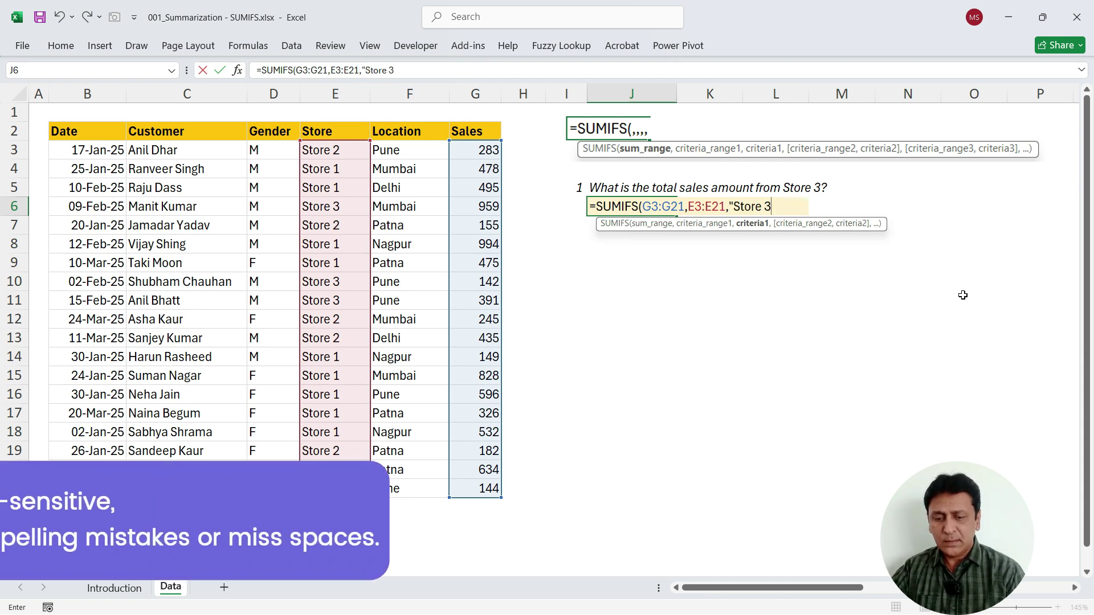
pyautogui.write('")')
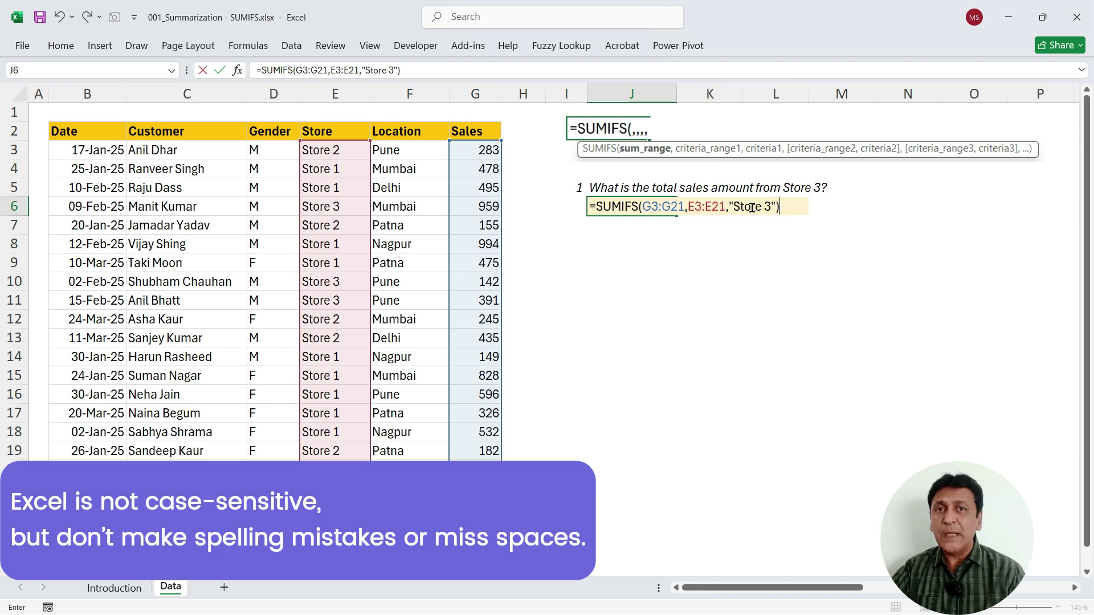
pyautogui.moveTo(732, 216); pyautogui.dragTo(771, 218)
pyautogui.moveTo(354, 225)
pyautogui.mouseDown()
pyautogui.moveTo(342, 138)
pyautogui.moveTo(349, 442)
pyautogui.mouseUp()
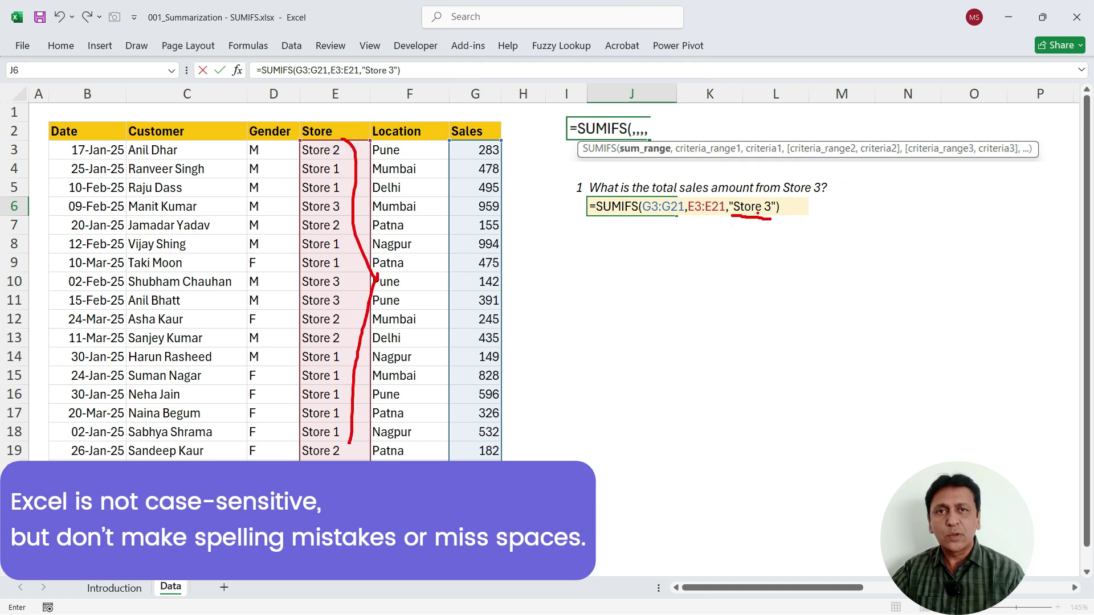
pyautogui.press('Escape')
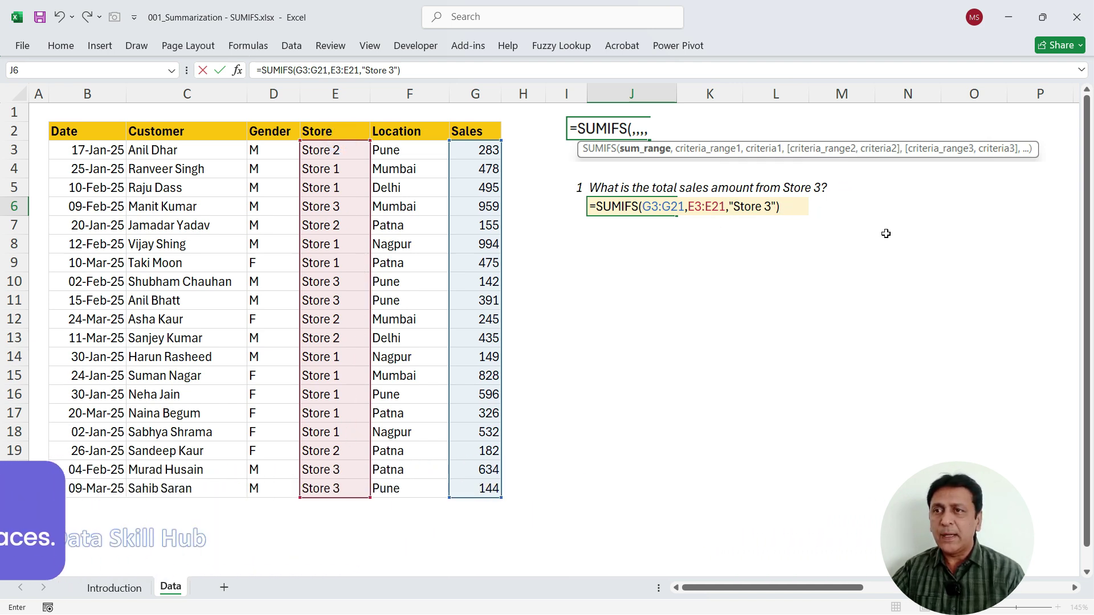
pyautogui.press('Return')
pyautogui.press('Up')
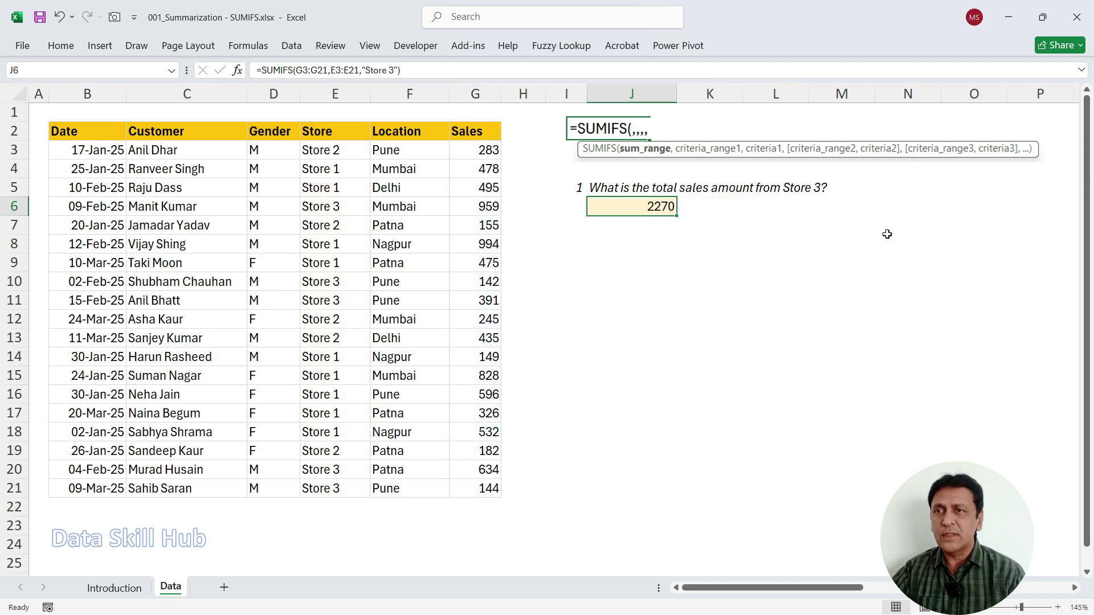
# - Turn on filtering for the sales table and show only the Store 3 rows
pyautogui.click(396, 138)
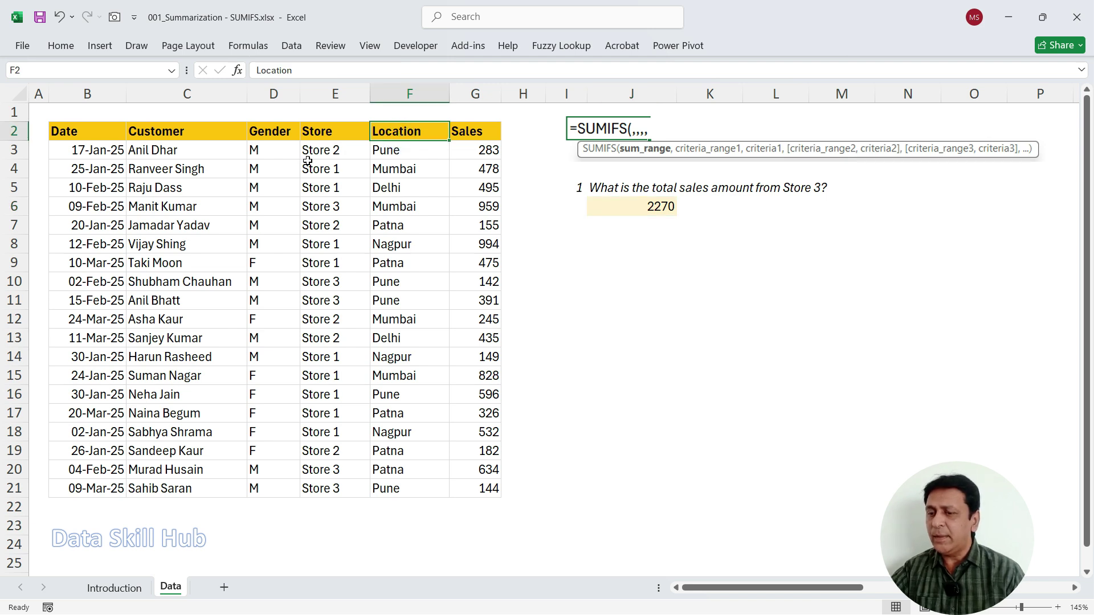
pyautogui.press('alt')
pyautogui.press('d')
pyautogui.press('f')
pyautogui.press('f')
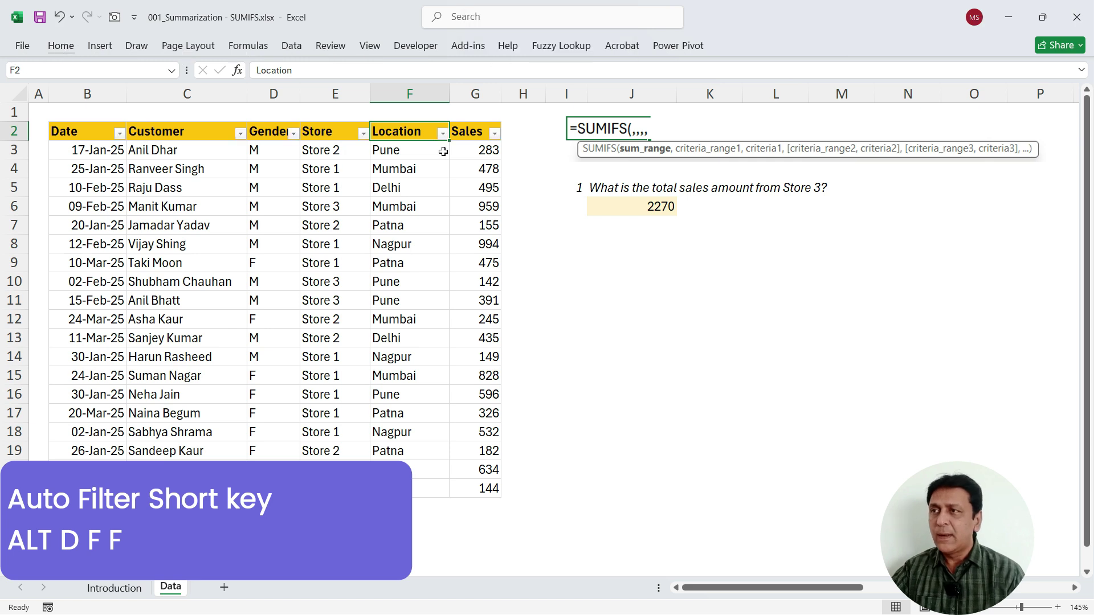
pyautogui.click(364, 134)
pyautogui.click(251, 318)
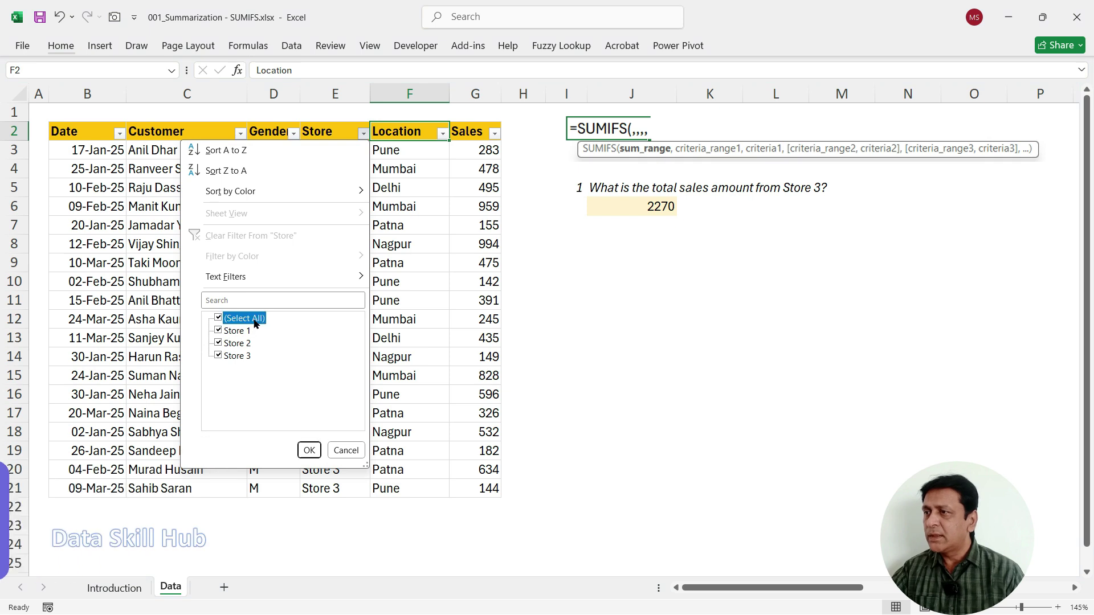
pyautogui.click(234, 356)
pyautogui.click(309, 450)
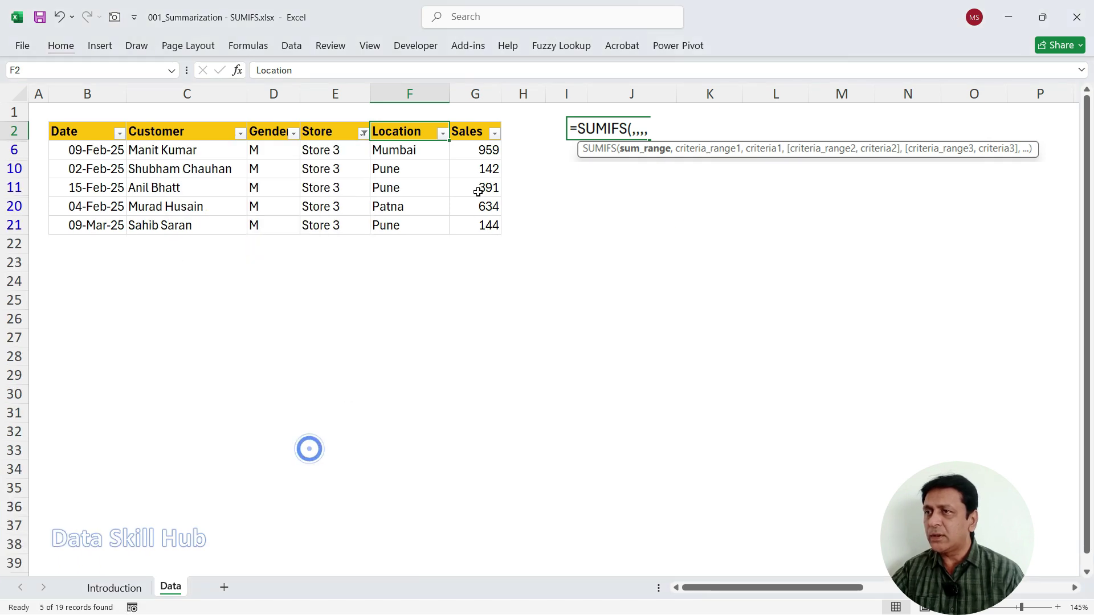
# - Select the visible Store 3 sales amounts and check their sum against the SUMIFS answer
pyautogui.moveTo(482, 150); pyautogui.dragTo(482, 232)
pyautogui.moveTo(457, 143); pyautogui.dragTo(516, 260)
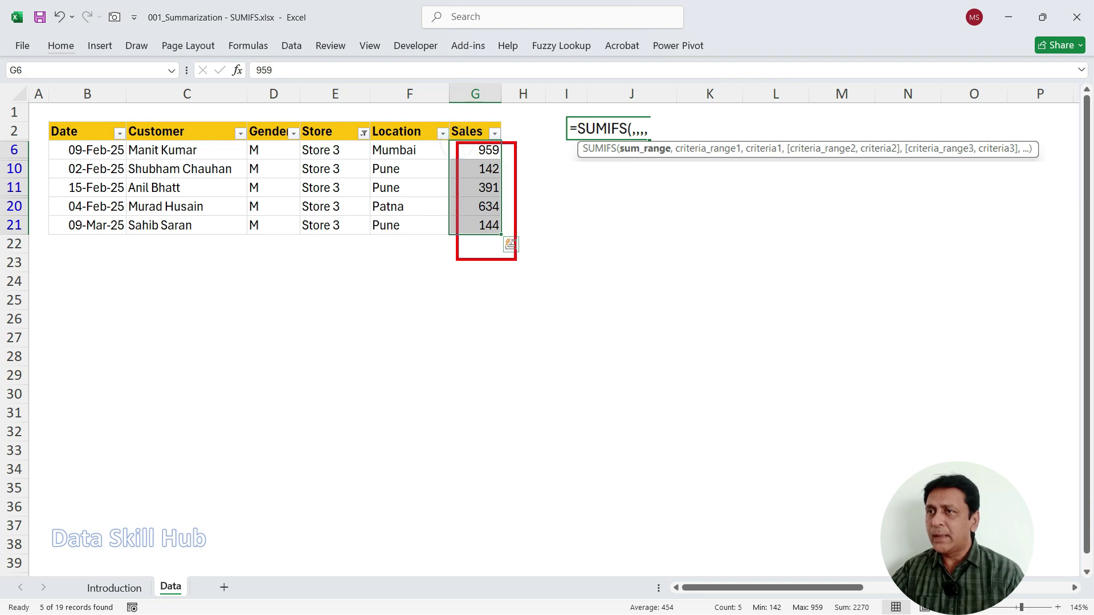
pyautogui.moveTo(855, 573)
pyautogui.mouseDown()
pyautogui.moveTo(854, 613)
pyautogui.moveTo(846, 571)
pyautogui.mouseUp()
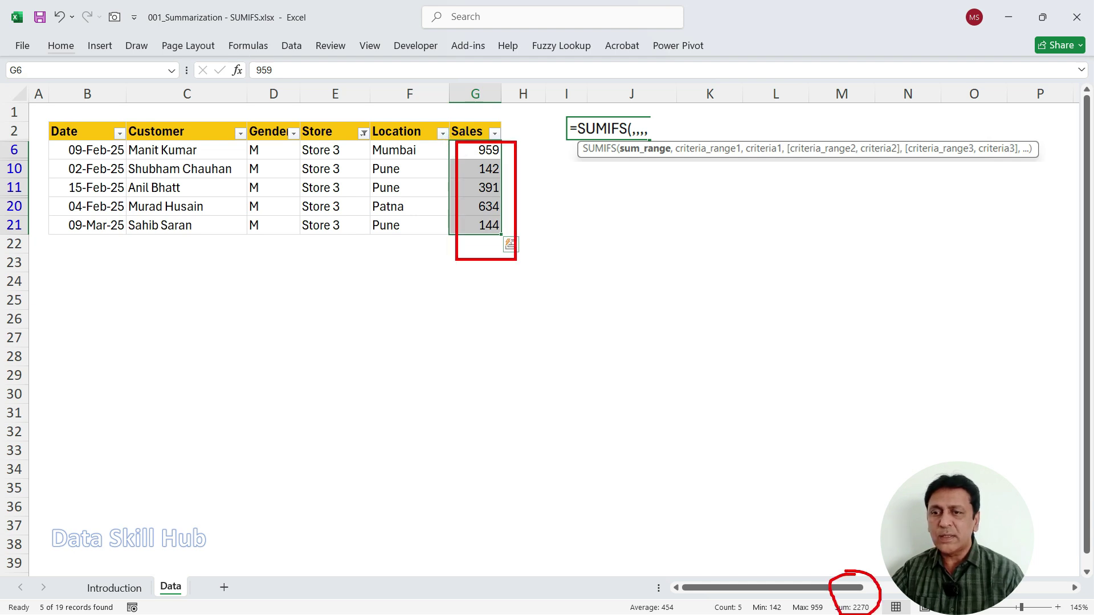
pyautogui.moveTo(502, 233)
pyautogui.mouseDown()
pyautogui.moveTo(621, 367)
pyautogui.moveTo(849, 580)
pyautogui.mouseUp()
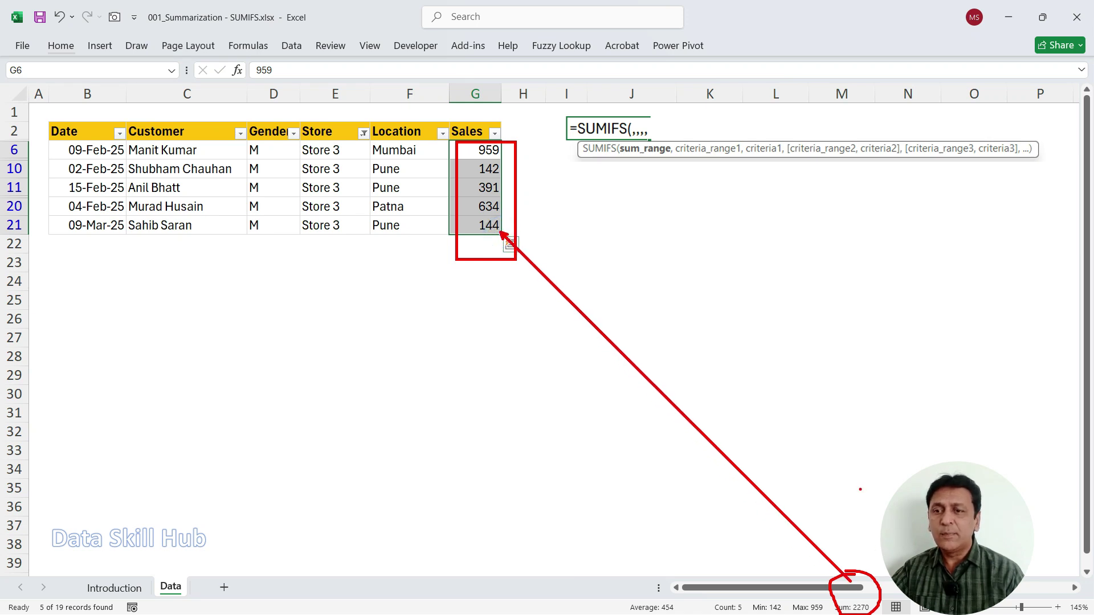
pyautogui.press('Escape')
# - Clear the Store filter and turn off filtering for the sales table
pyautogui.click(476, 134)
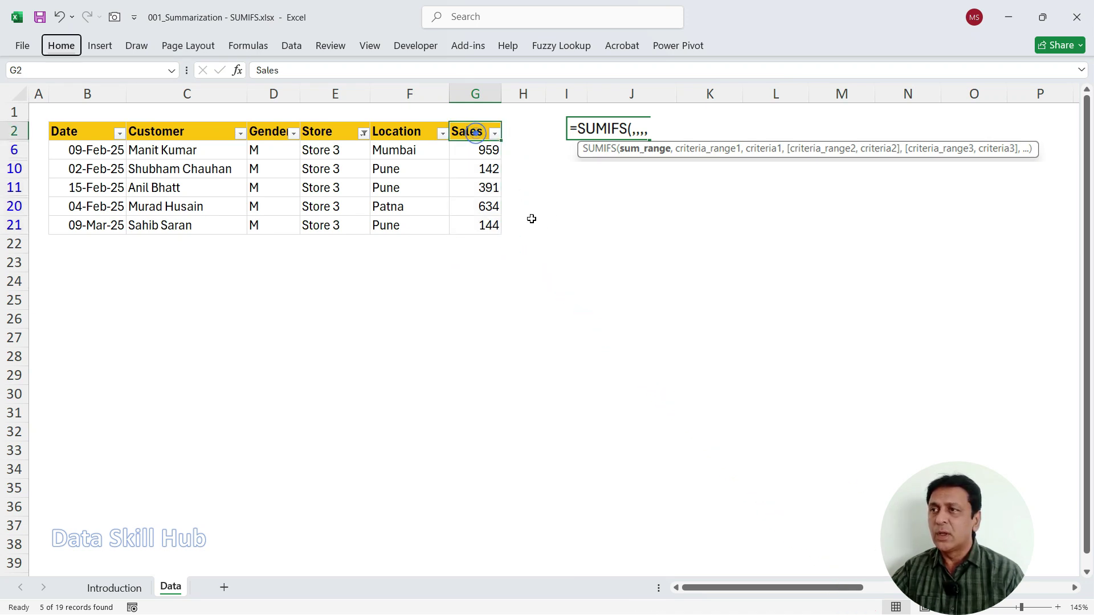
pyautogui.hotkey('alt', 'a')
pyautogui.press('c')
pyautogui.hotkey('ctrl', 'shift', 'l')
pyautogui.moveTo(669, 189)
pyautogui.mouseDown()
pyautogui.moveTo(642, 220)
pyautogui.moveTo(664, 188)
pyautogui.moveTo(636, 189)
pyautogui.mouseUp()
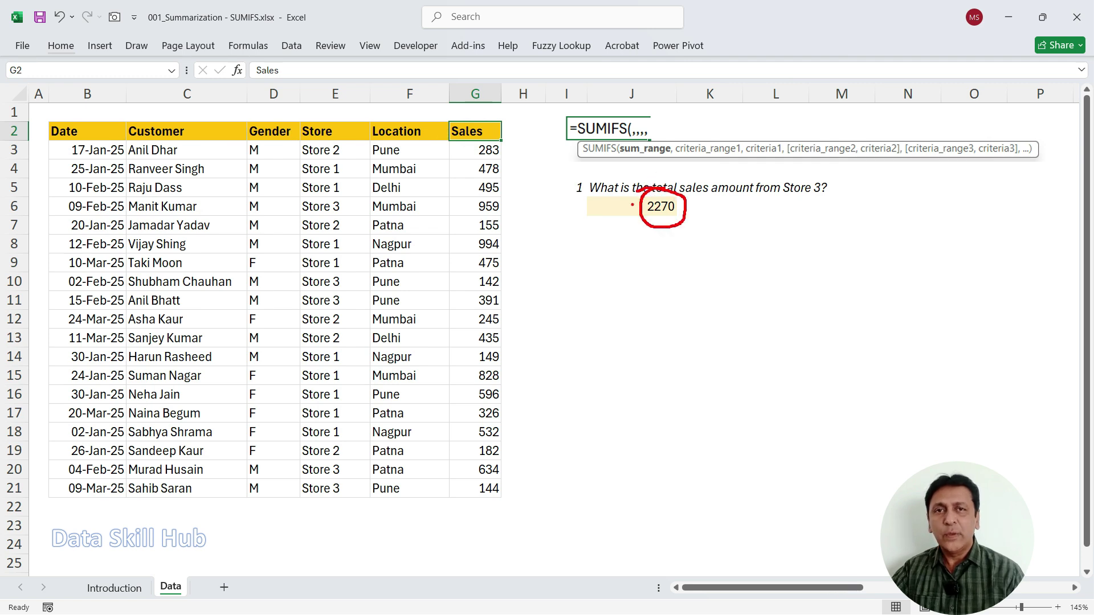
pyautogui.press('Escape')
# - Open the SUMIFS formula in J6 and examine how the "Store 3" criterion is written
pyautogui.click(661, 206)
pyautogui.doubleClick(658, 207)
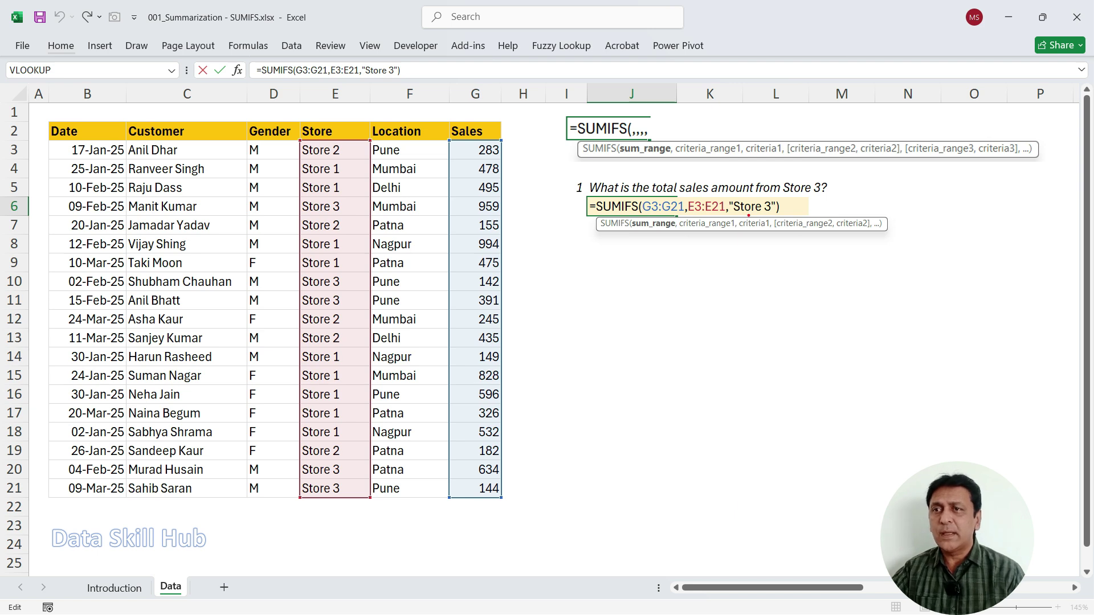
pyautogui.moveTo(736, 215); pyautogui.dragTo(777, 214)
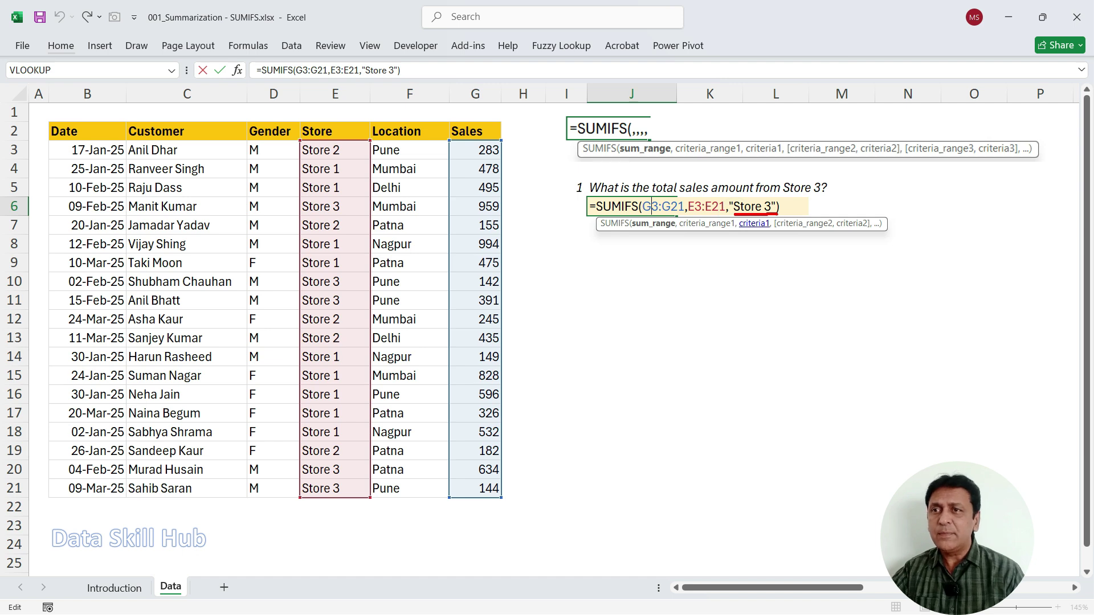
pyautogui.moveTo(946, 192)
pyautogui.mouseDown()
pyautogui.moveTo(899, 191)
pyautogui.moveTo(939, 221)
pyautogui.moveTo(950, 195)
pyautogui.moveTo(928, 226)
pyautogui.moveTo(776, 230)
pyautogui.moveTo(767, 217)
pyautogui.moveTo(783, 217)
pyautogui.mouseUp()
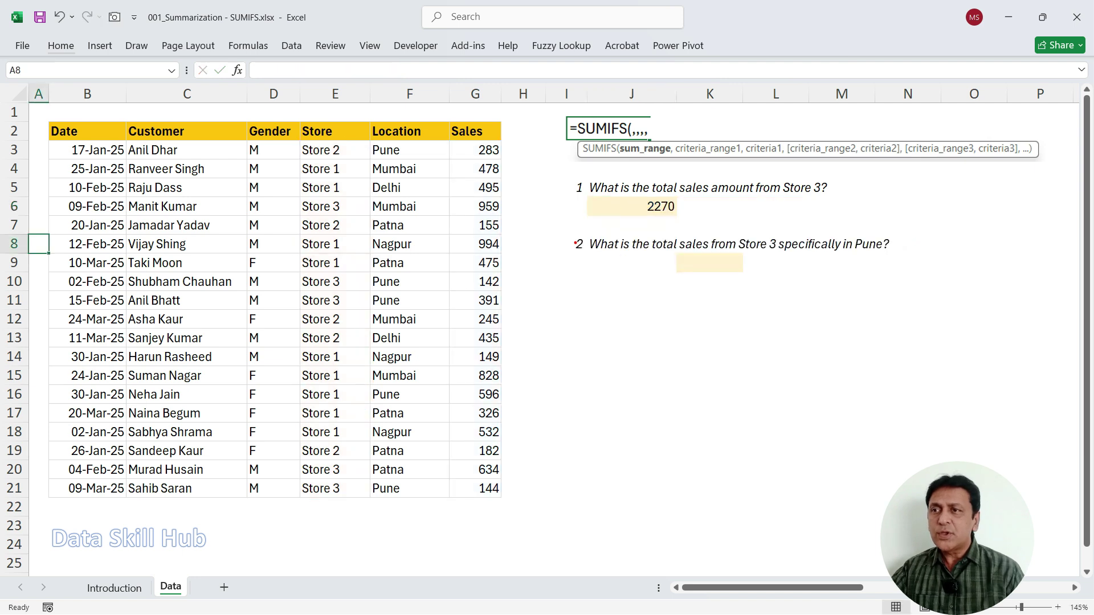
# - Examine question 2 and compare Store, Location and Sales for rows that meet both the Store 3 and Pune conditions
pyautogui.moveTo(580, 232)
pyautogui.mouseDown()
pyautogui.moveTo(701, 257)
pyautogui.moveTo(913, 254)
pyautogui.mouseUp()
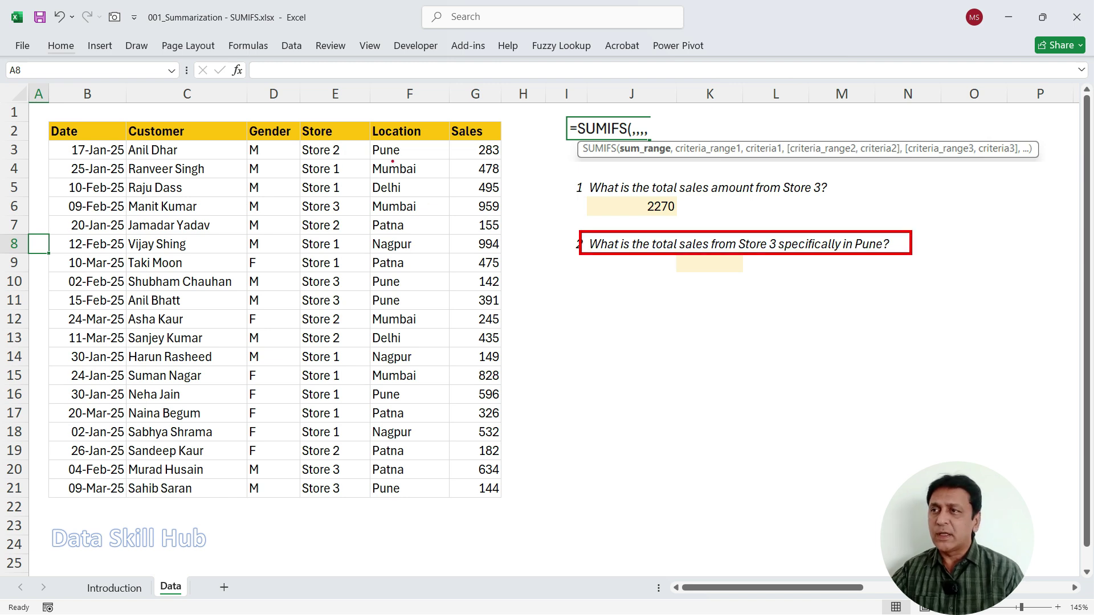
pyautogui.moveTo(444, 141)
pyautogui.mouseDown()
pyautogui.moveTo(482, 282)
pyautogui.moveTo(508, 507)
pyautogui.mouseUp()
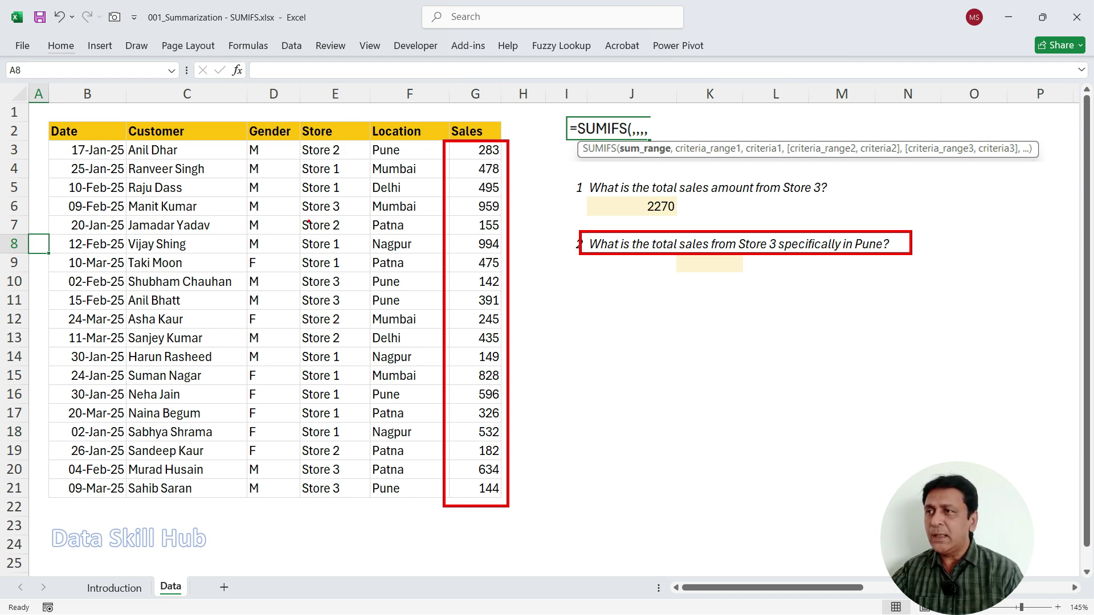
pyautogui.moveTo(295, 219); pyautogui.dragTo(343, 217)
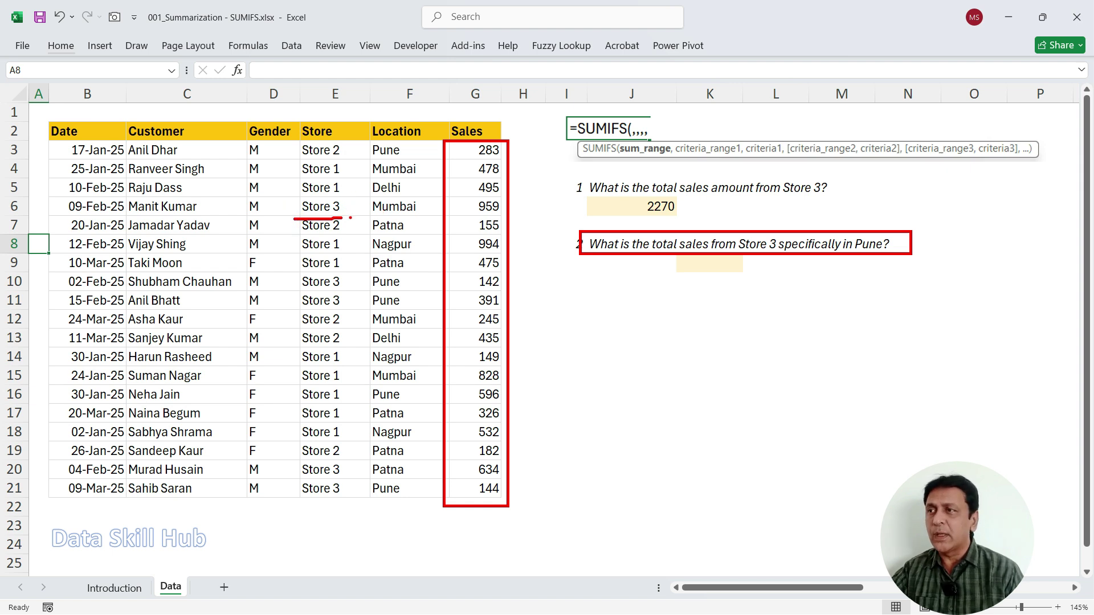
pyautogui.moveTo(341, 216)
pyautogui.mouseDown()
pyautogui.moveTo(413, 216)
pyautogui.moveTo(442, 211)
pyautogui.moveTo(439, 200)
pyautogui.mouseUp()
pyautogui.moveTo(302, 290)
pyautogui.mouseDown()
pyautogui.moveTo(422, 288)
pyautogui.moveTo(482, 273)
pyautogui.mouseUp()
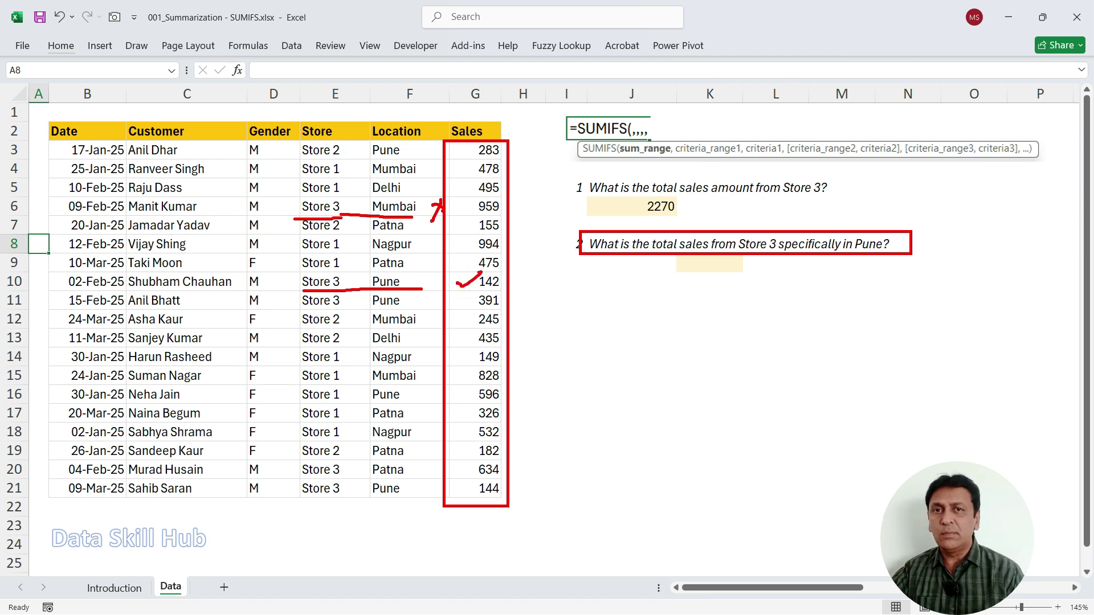
pyautogui.press('Escape')
# - Start a SUMIFS formula in cell K9 with the Sales values G3:G21 as the sum range
pyautogui.click(709, 263)
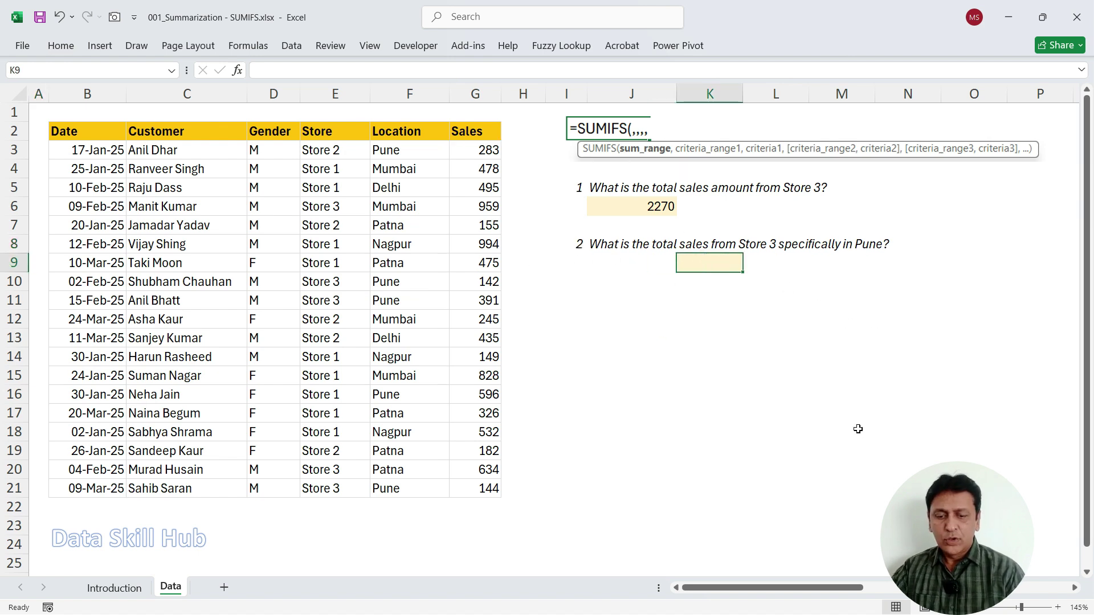
pyautogui.write('=sumifs')
pyautogui.press('Tab')
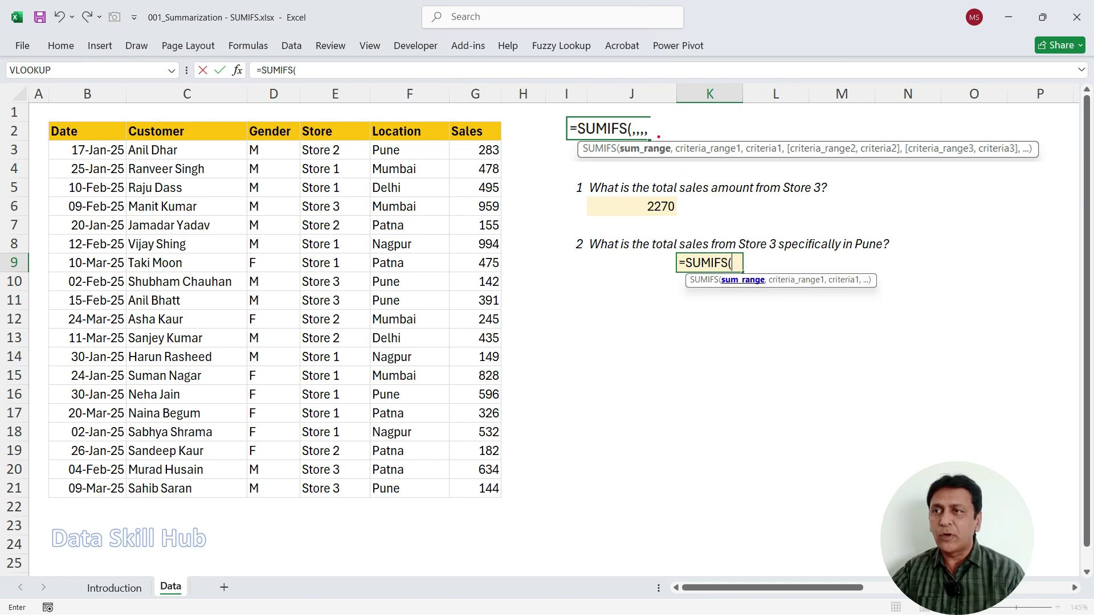
pyautogui.moveTo(722, 271); pyautogui.dragTo(700, 336)
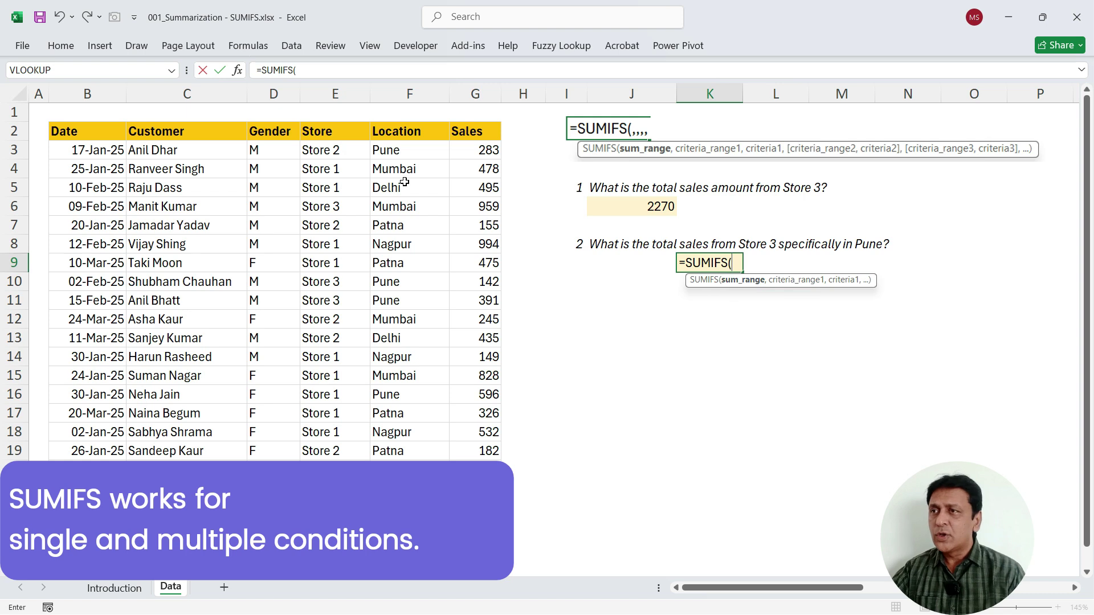
pyautogui.click(475, 150)
pyautogui.hotkey('ctrl', 'shift', 'Down')
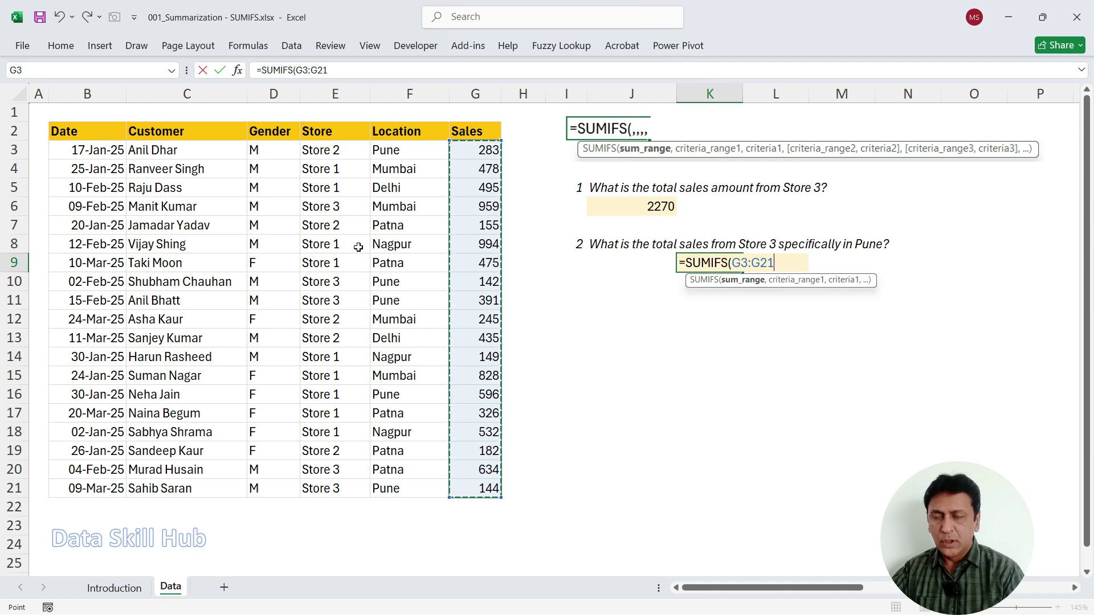
pyautogui.write(',')
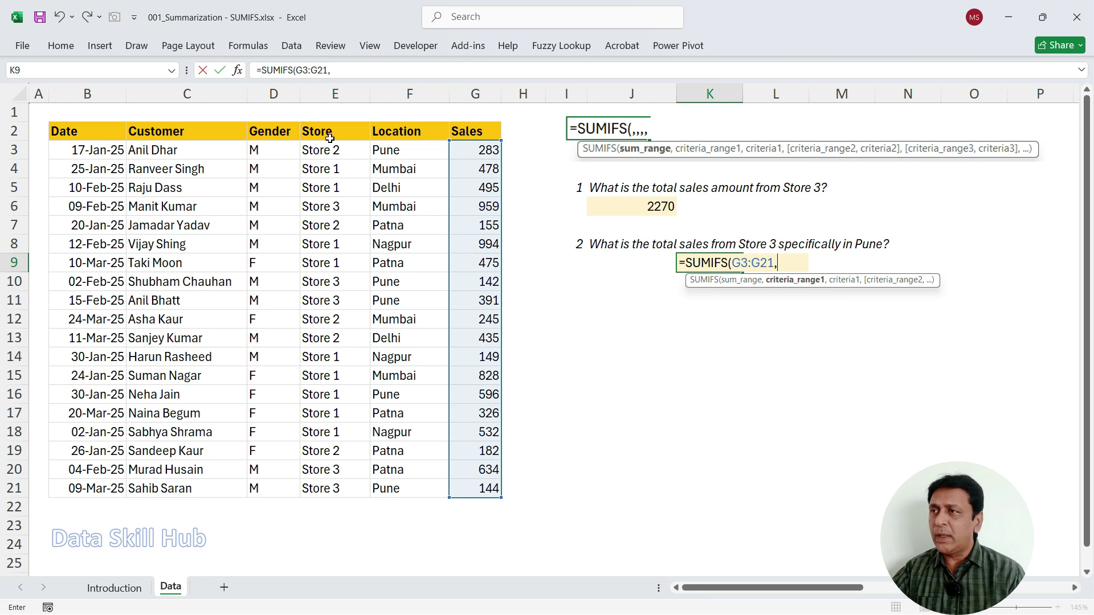
# - Add the Store values E3:E21 as the first criteria range in K9's formula, with "Store 3" as its criterion
pyautogui.moveTo(319, 146); pyautogui.dragTo(312, 483)
pyautogui.write(',"')
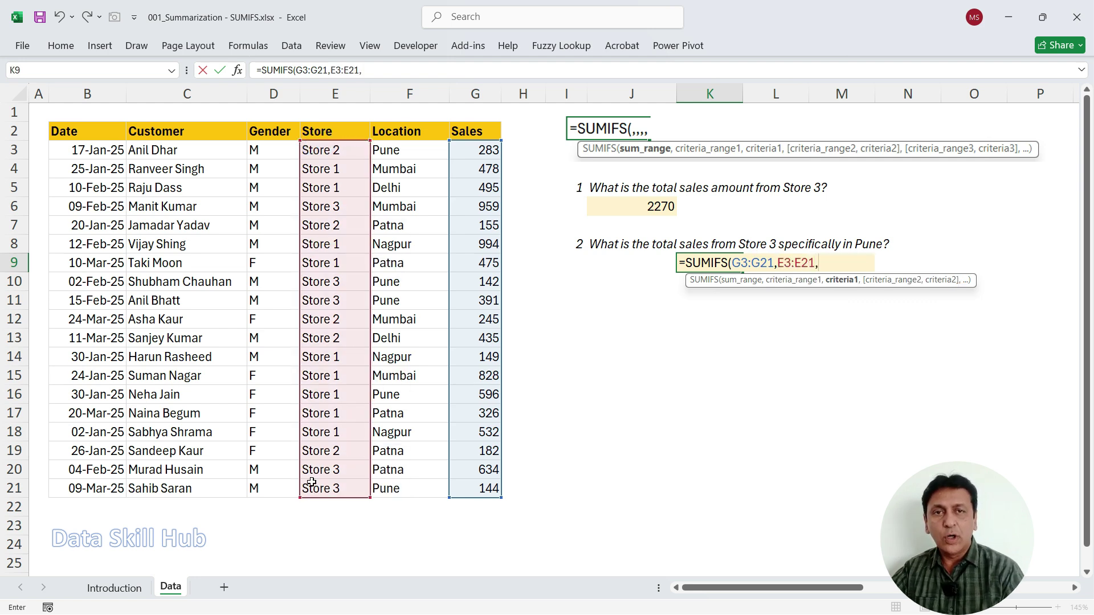
pyautogui.write('Store')
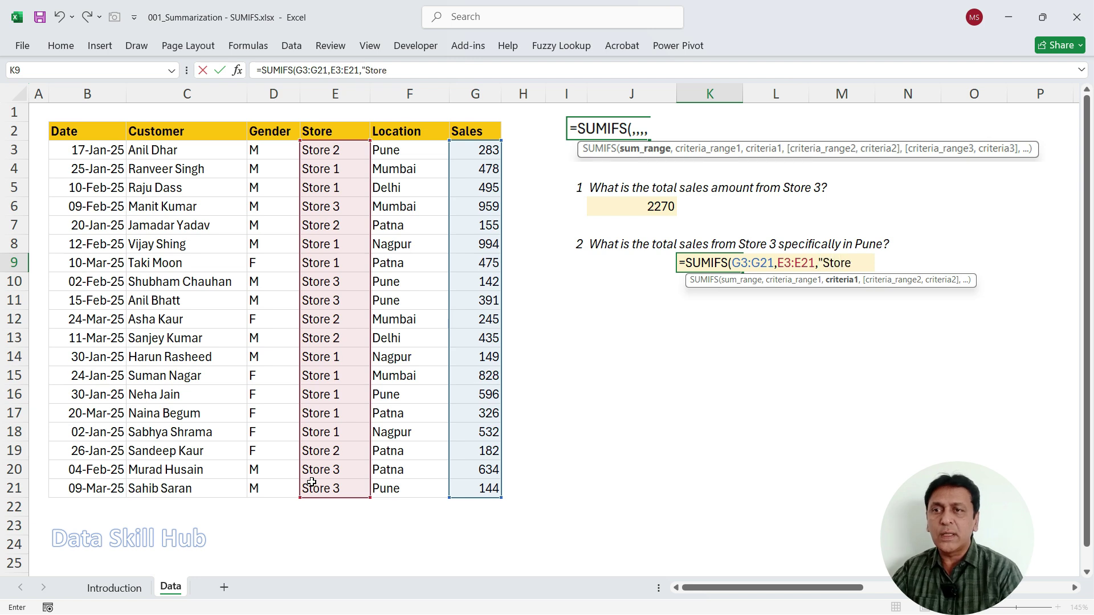
pyautogui.write(' 3",')
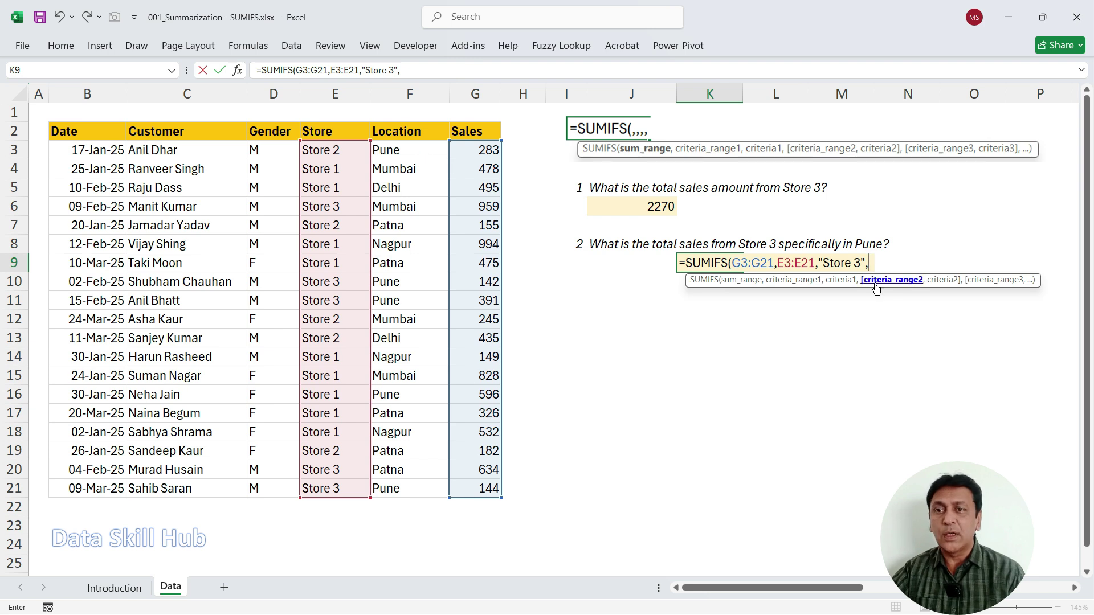
# - Add the Location values F3:F21 with the criterion "Pune" as the second condition and enter the formula in K9
pyautogui.click(412, 148)
pyautogui.hotkey('ctrl', 'shift', 'Down')
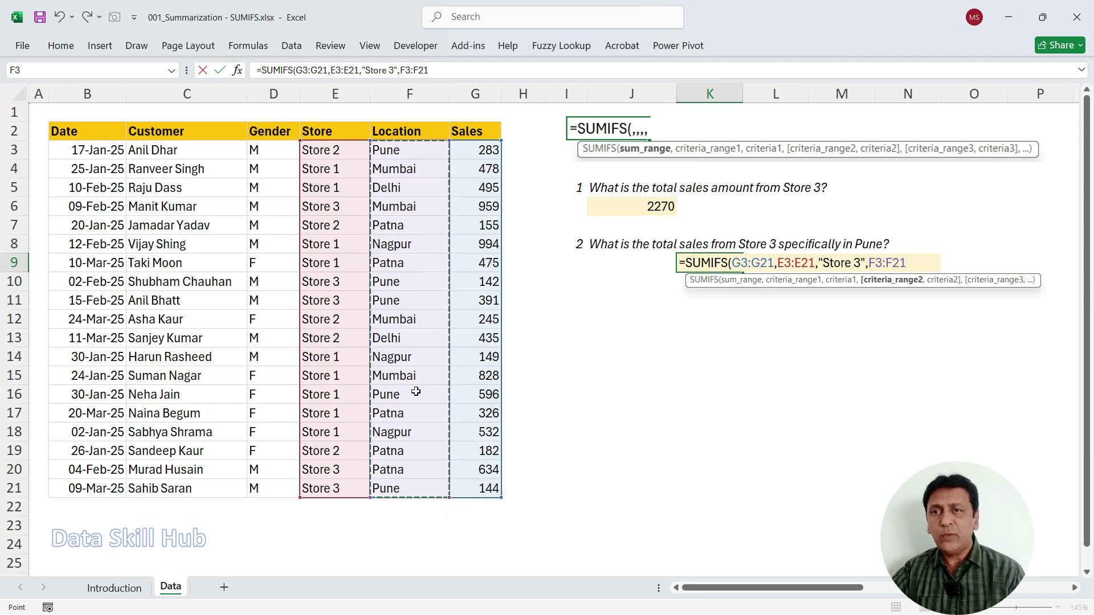
pyautogui.write(',')
pyautogui.write('"Pune')
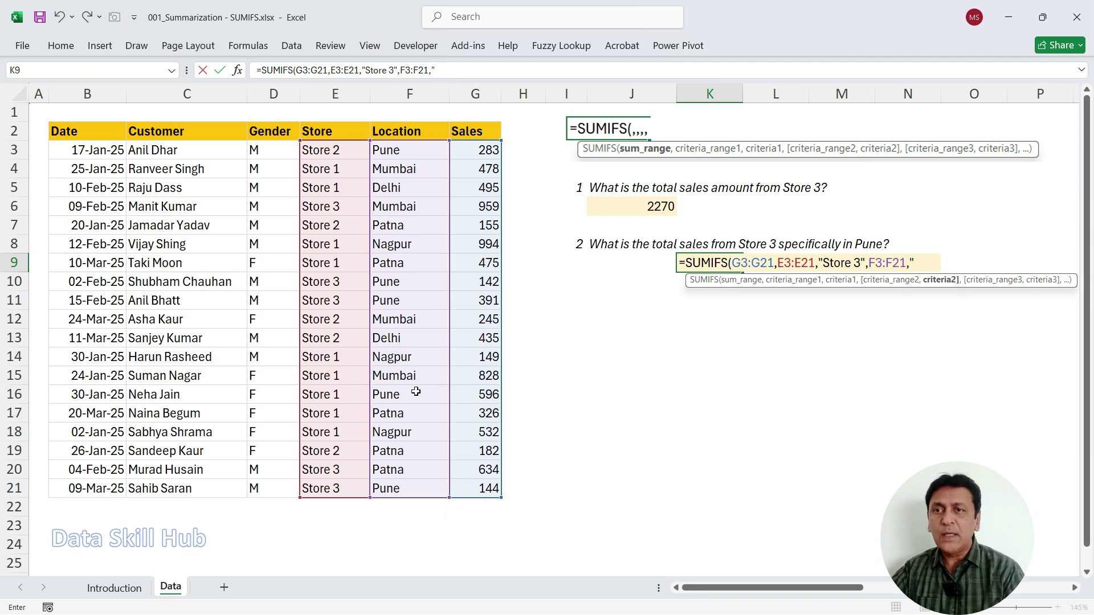
pyautogui.write('"')
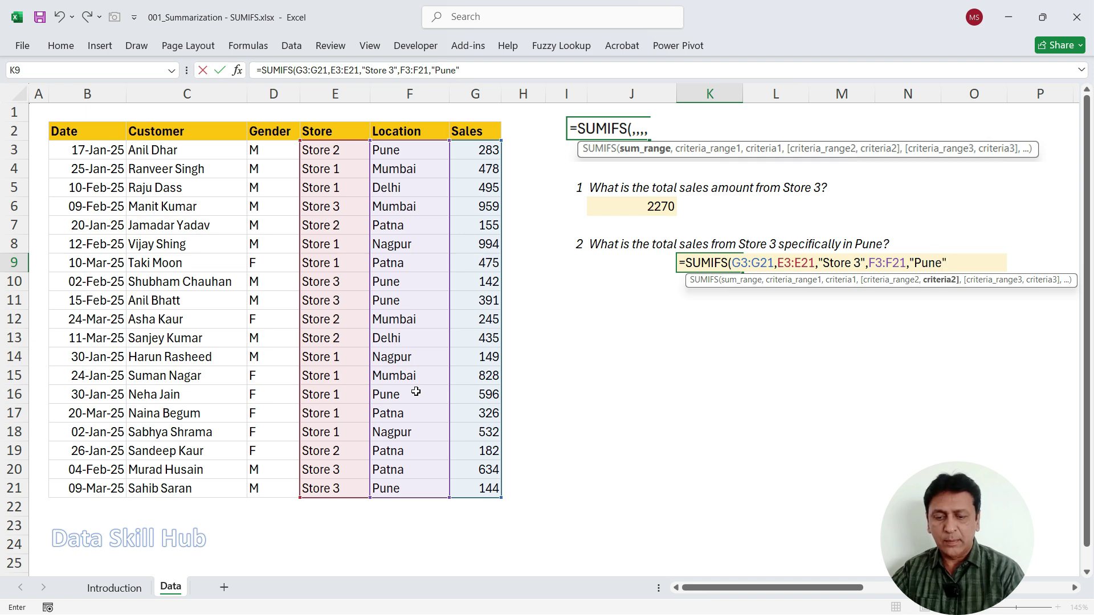
pyautogui.write(')')
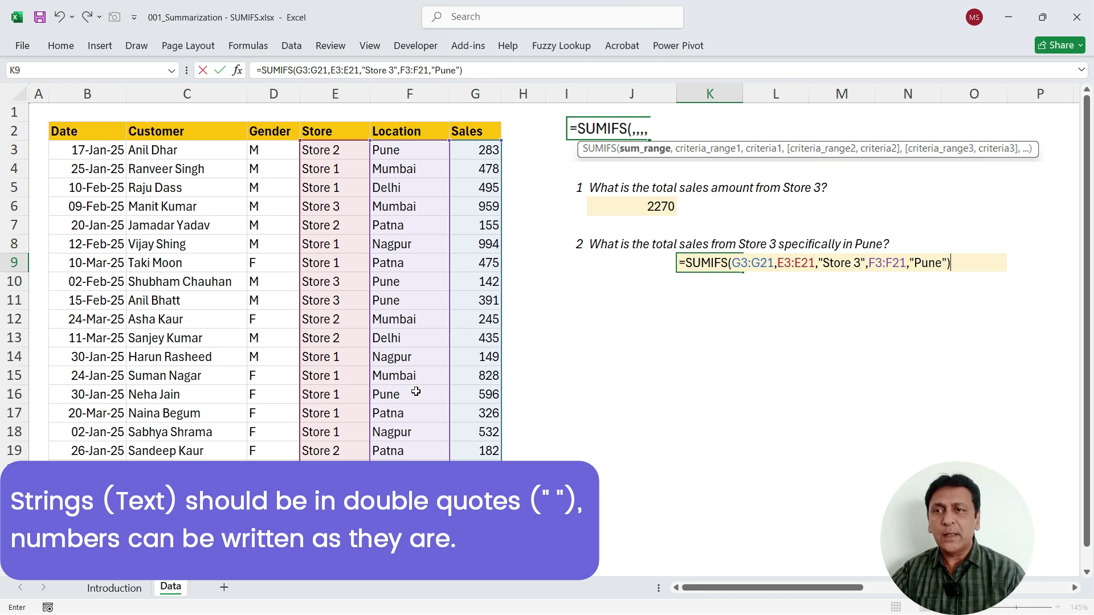
pyautogui.press('Return')
pyautogui.press('Up')
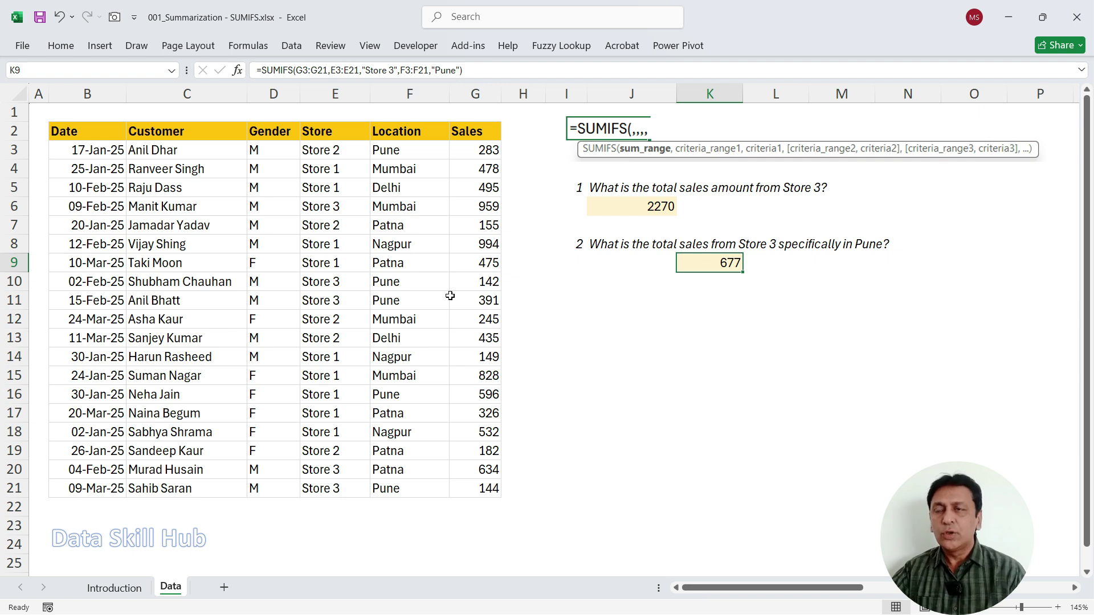
# - Turn on the table's filters again and limit the Store column to Store 3
pyautogui.click(328, 131)
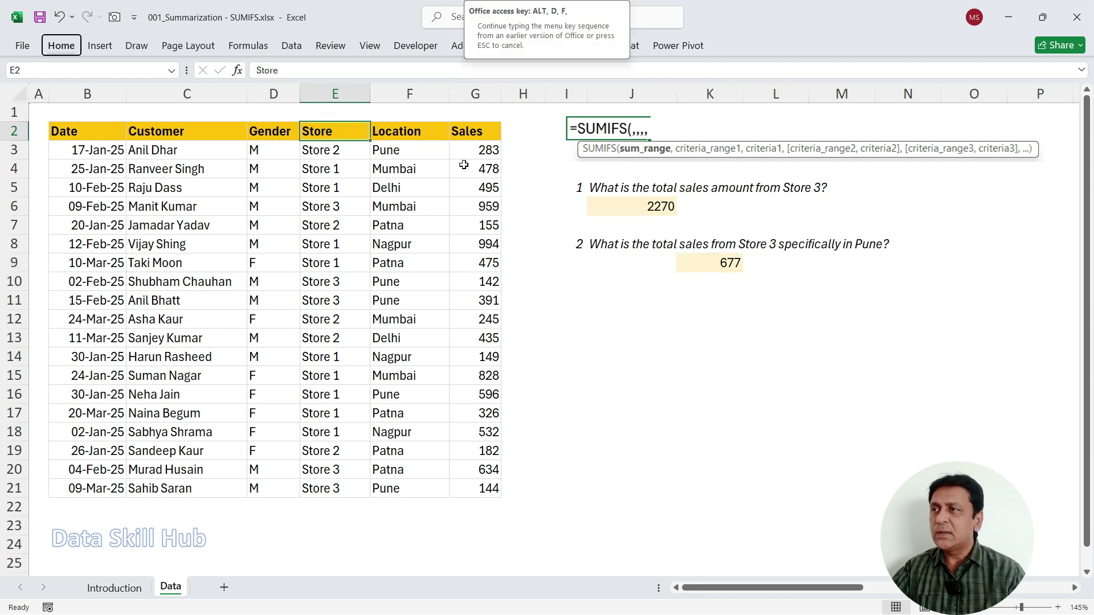
pyautogui.hotkey('ctrl', 'shift', 'l')
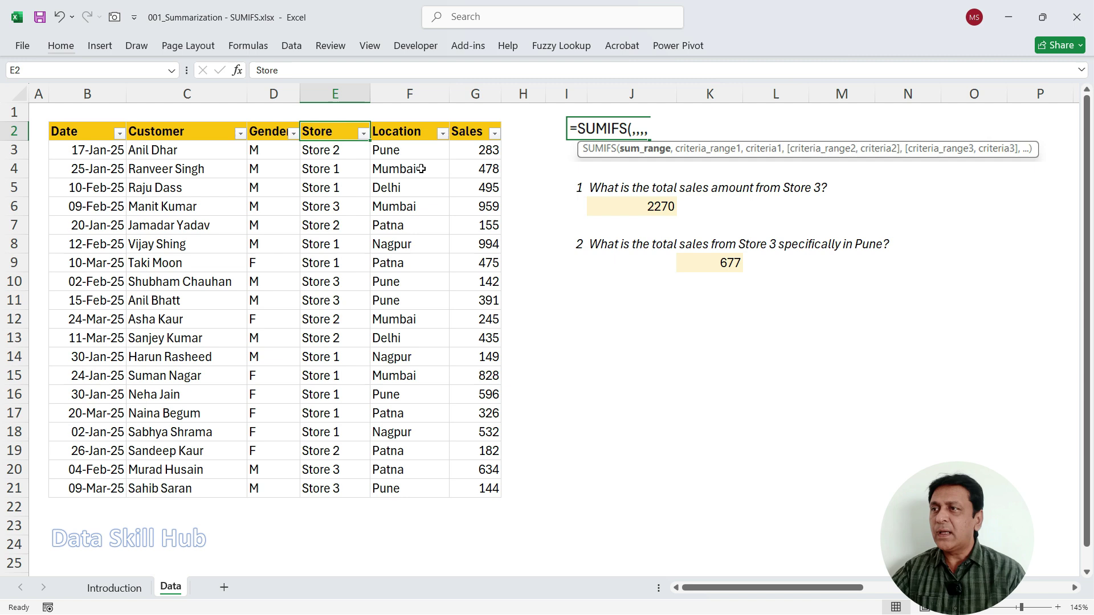
pyautogui.click(362, 135)
pyautogui.click(244, 318)
pyautogui.click(237, 356)
pyautogui.click(310, 450)
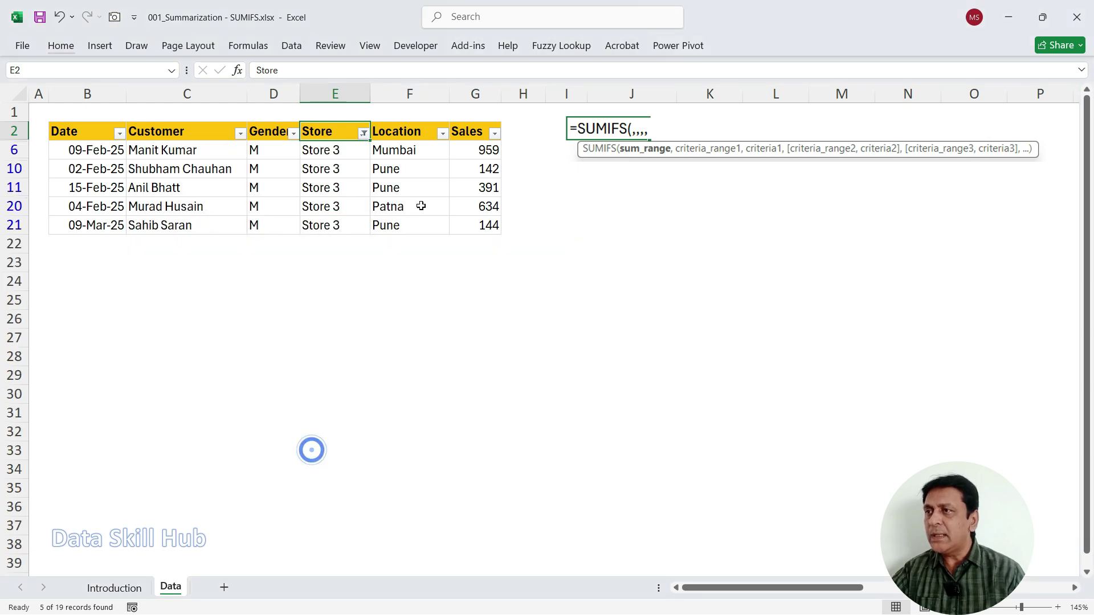
# - Filter the Location column to show only Pune
pyautogui.click(442, 133)
pyautogui.click(322, 324)
pyautogui.click(310, 356)
pyautogui.click(388, 450)
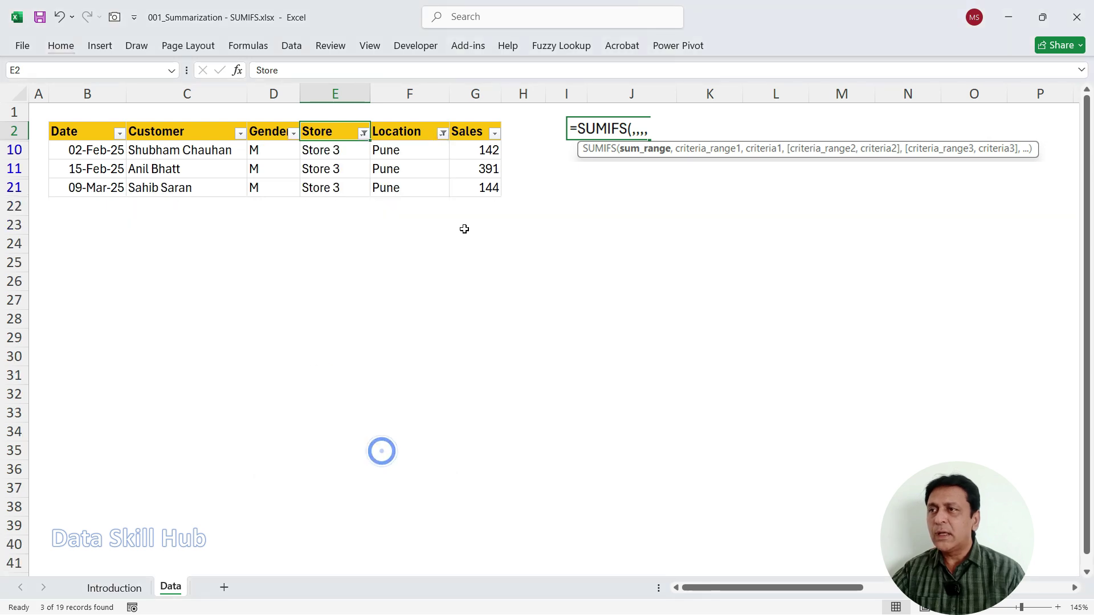
# - Select the visible Sales amounts for Store 3 in Pune and check their sum
pyautogui.moveTo(475, 148); pyautogui.dragTo(475, 188)
pyautogui.moveTo(478, 136)
pyautogui.mouseDown()
pyautogui.moveTo(456, 188)
pyautogui.moveTo(477, 130)
pyautogui.moveTo(453, 135)
pyautogui.mouseUp()
pyautogui.moveTo(858, 586)
pyautogui.mouseDown()
pyautogui.moveTo(841, 612)
pyautogui.moveTo(855, 568)
pyautogui.moveTo(509, 208)
pyautogui.mouseUp()
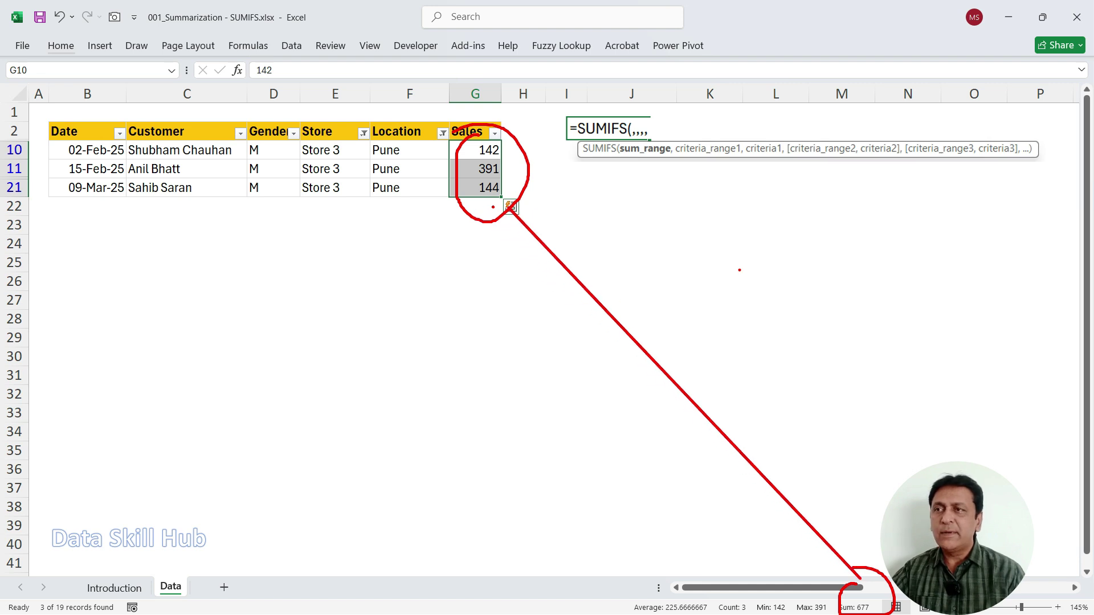
pyautogui.press('Escape')
# - Turn off the sales table's filters to bring back all rows
pyautogui.click(473, 129)
pyautogui.hotkey('alt', 'd')
pyautogui.press('f')
pyautogui.press('f')
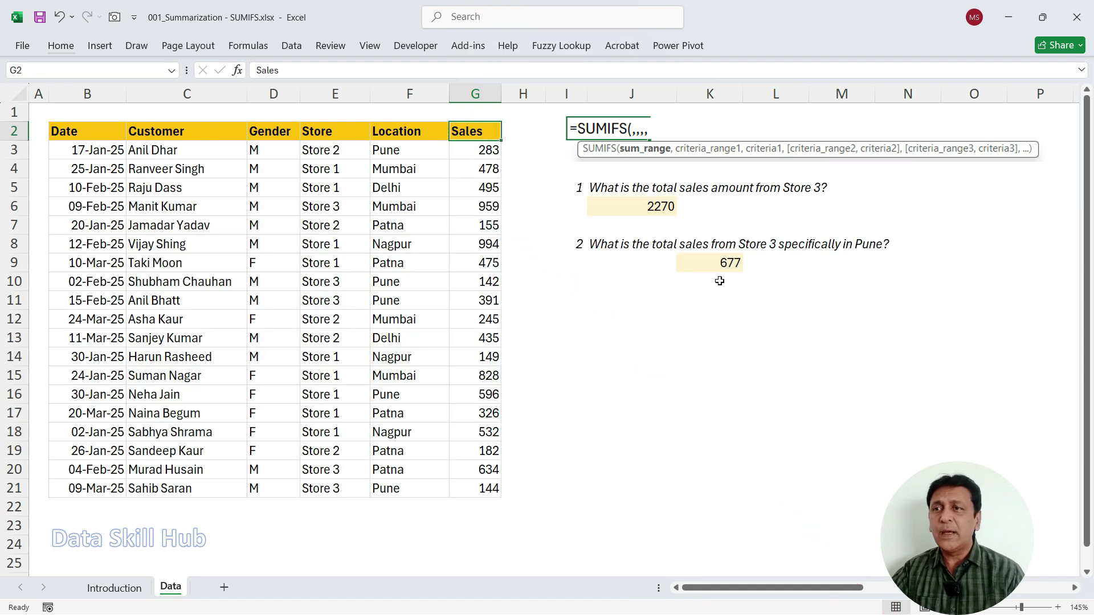
# - Open the formula in K9 and examine its sum range and the typed-in criteria "Store 3" and "Pune", marking them with the on-screen pen
pyautogui.moveTo(711, 246)
pyautogui.mouseDown()
pyautogui.moveTo(741, 282)
pyautogui.moveTo(709, 244)
pyautogui.mouseUp()
pyautogui.press('Escape')
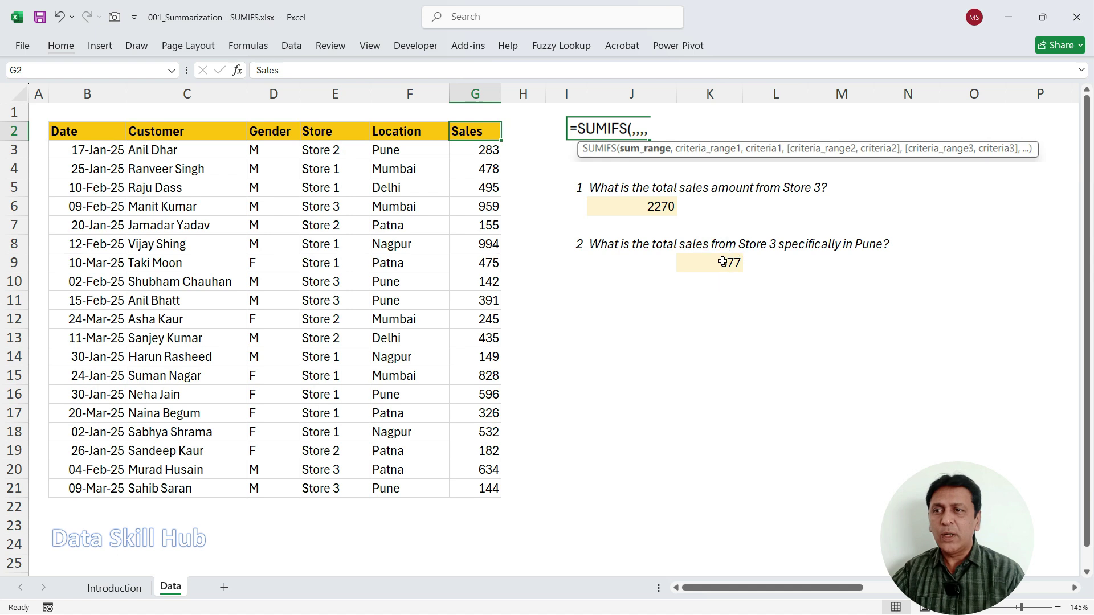
pyautogui.doubleClick(719, 264)
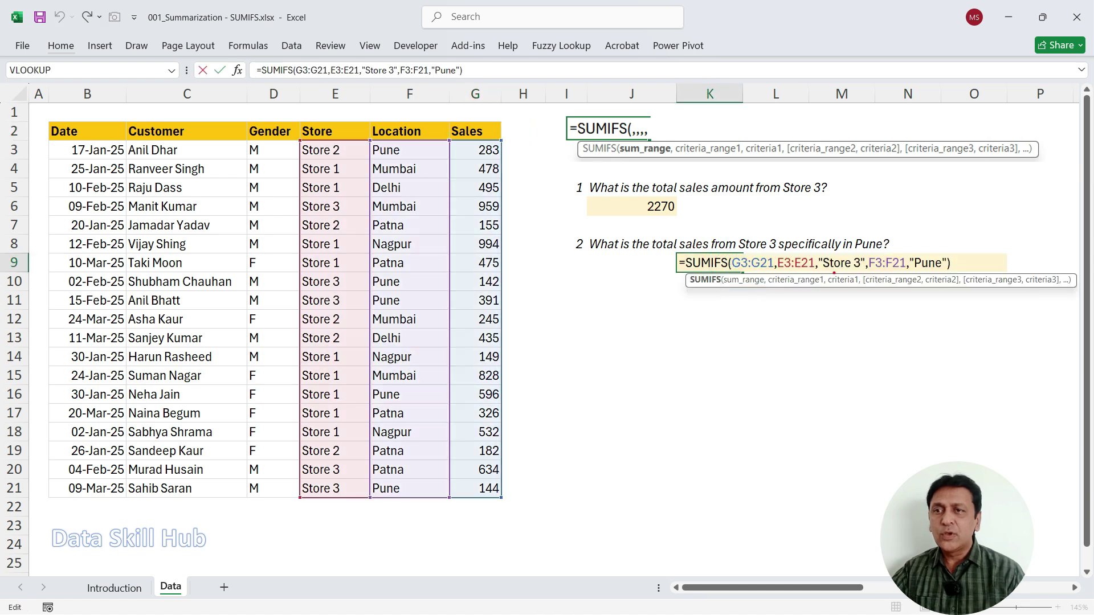
pyautogui.moveTo(821, 274); pyautogui.dragTo(945, 272)
pyautogui.moveTo(741, 239)
pyautogui.mouseDown()
pyautogui.moveTo(718, 245)
pyautogui.moveTo(715, 270)
pyautogui.moveTo(692, 240)
pyautogui.mouseUp()
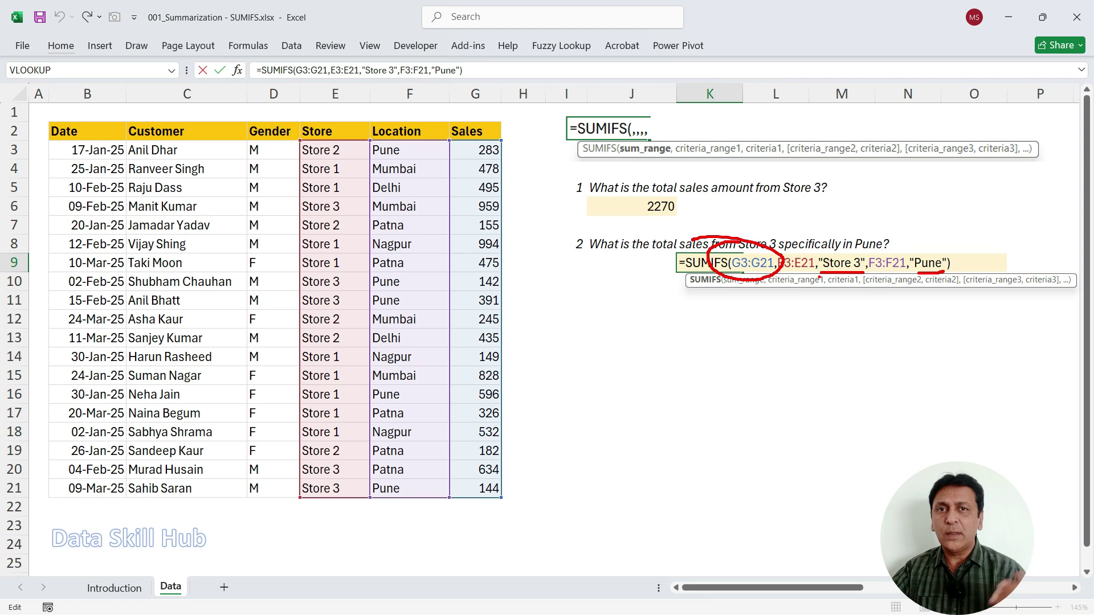
pyautogui.moveTo(834, 252); pyautogui.dragTo(870, 233)
pyautogui.moveTo(930, 254); pyautogui.dragTo(976, 226)
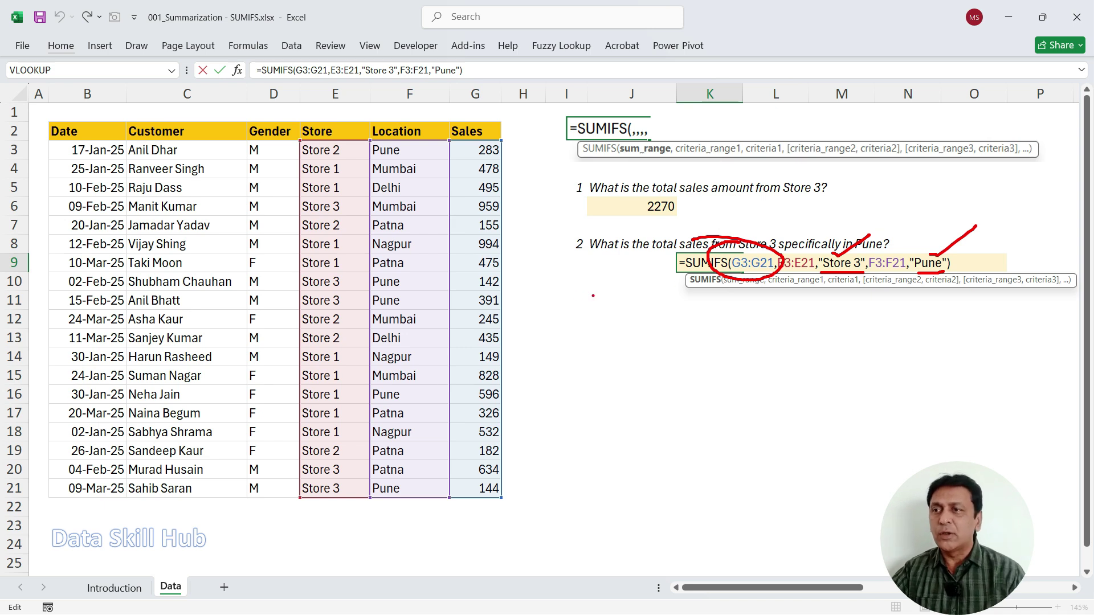
pyautogui.moveTo(559, 286)
pyautogui.mouseDown()
pyautogui.moveTo(602, 308)
pyautogui.moveTo(638, 299)
pyautogui.moveTo(663, 313)
pyautogui.mouseUp()
pyautogui.moveTo(579, 297); pyautogui.dragTo(568, 340)
pyautogui.moveTo(632, 297); pyautogui.dragTo(619, 342)
pyautogui.moveTo(707, 277)
pyautogui.mouseDown()
pyautogui.moveTo(691, 301)
pyautogui.moveTo(722, 290)
pyautogui.moveTo(675, 284)
pyautogui.mouseUp()
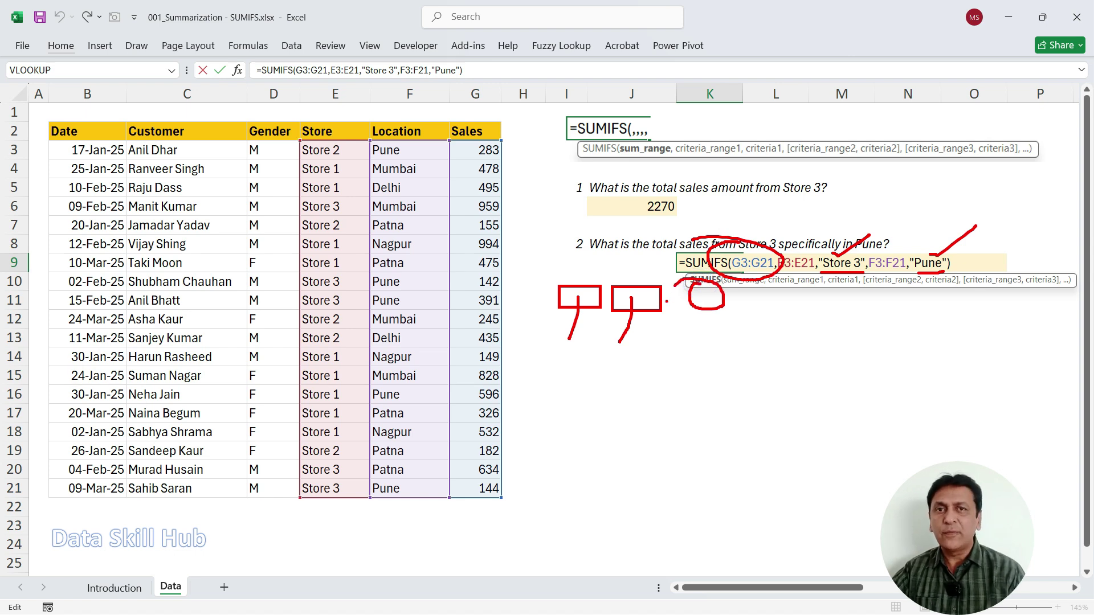
pyautogui.press('Escape')
# - Mark the empty result cell K11 and the Store 3 and Pune criteria cells in its row with the on-screen pen
pyautogui.click(678, 292)
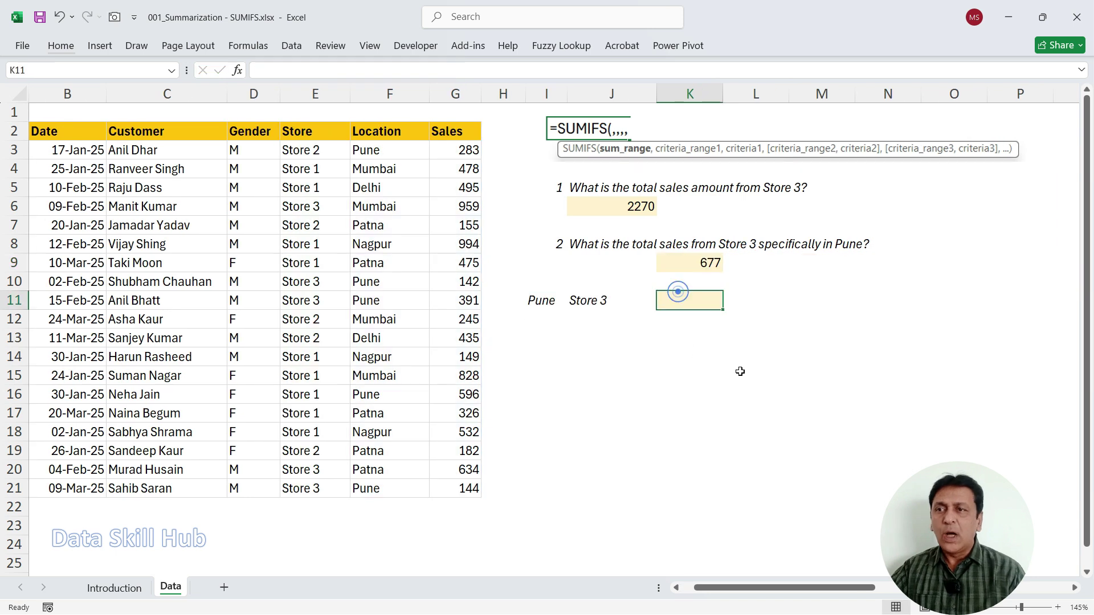
pyautogui.hotkey('ctrl', '2')
pyautogui.moveTo(702, 284)
pyautogui.mouseDown()
pyautogui.moveTo(686, 288)
pyautogui.moveTo(704, 329)
pyautogui.moveTo(698, 283)
pyautogui.mouseUp()
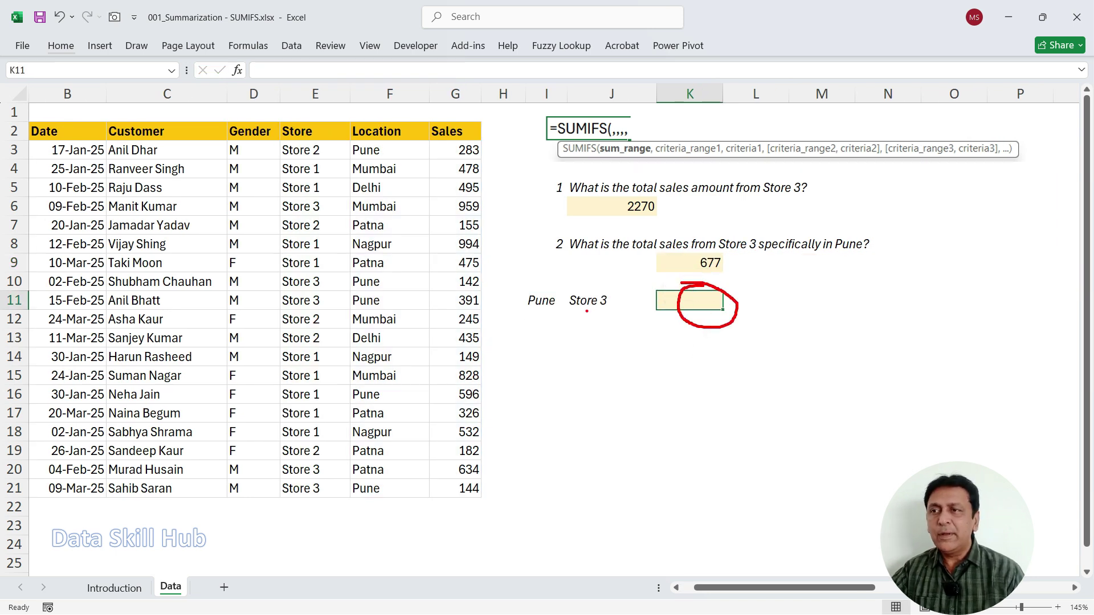
pyautogui.moveTo(584, 323); pyautogui.dragTo(601, 314)
pyautogui.moveTo(531, 318)
pyautogui.mouseDown()
pyautogui.moveTo(556, 305)
pyautogui.moveTo(520, 299)
pyautogui.moveTo(566, 306)
pyautogui.moveTo(555, 312)
pyautogui.moveTo(606, 282)
pyautogui.moveTo(582, 284)
pyautogui.mouseUp()
pyautogui.press('Escape')
# - Start a SUMIFS formula in K11 with the Sales amounts G3:G21 as the sum range
pyautogui.click(697, 304)
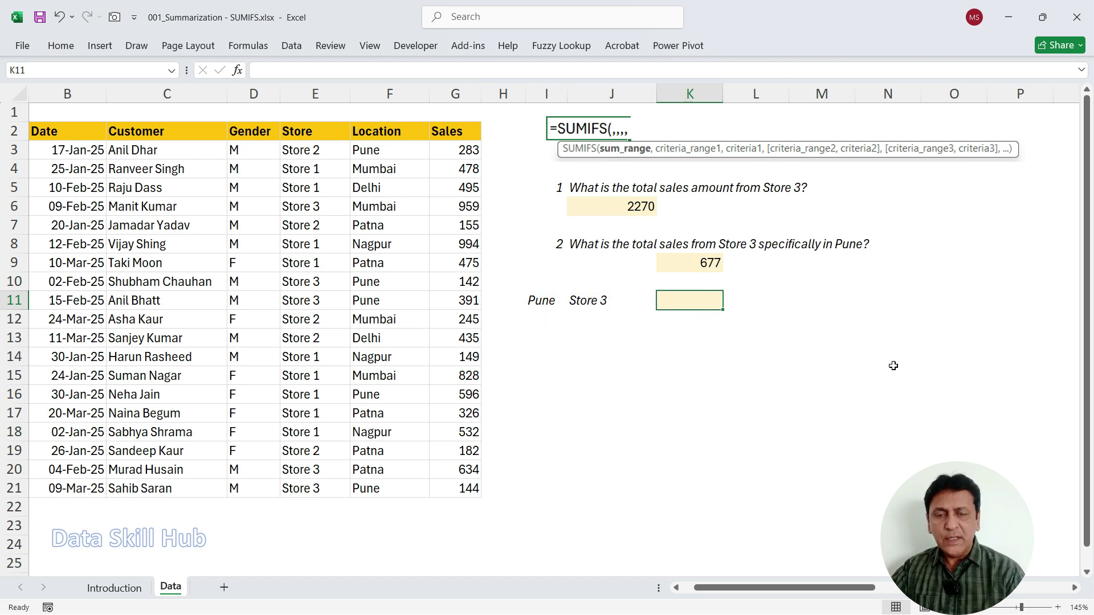
pyautogui.write('=su')
pyautogui.press('BackSpace')
pyautogui.press('BackSpace')
pyautogui.press('BackSpace')
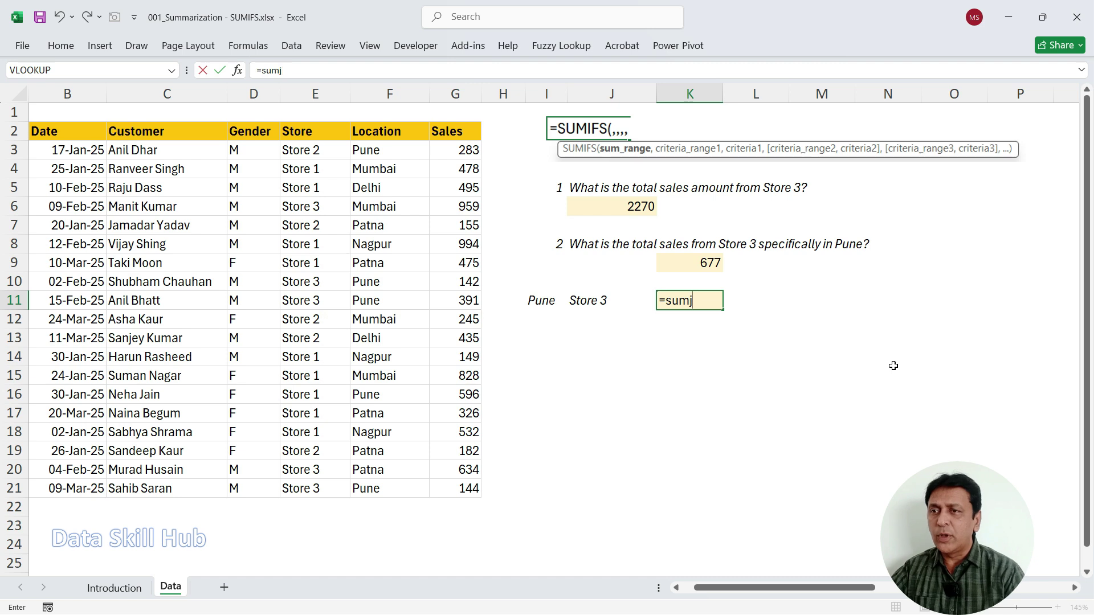
pyautogui.write('ifs')
pyautogui.press('Tab')
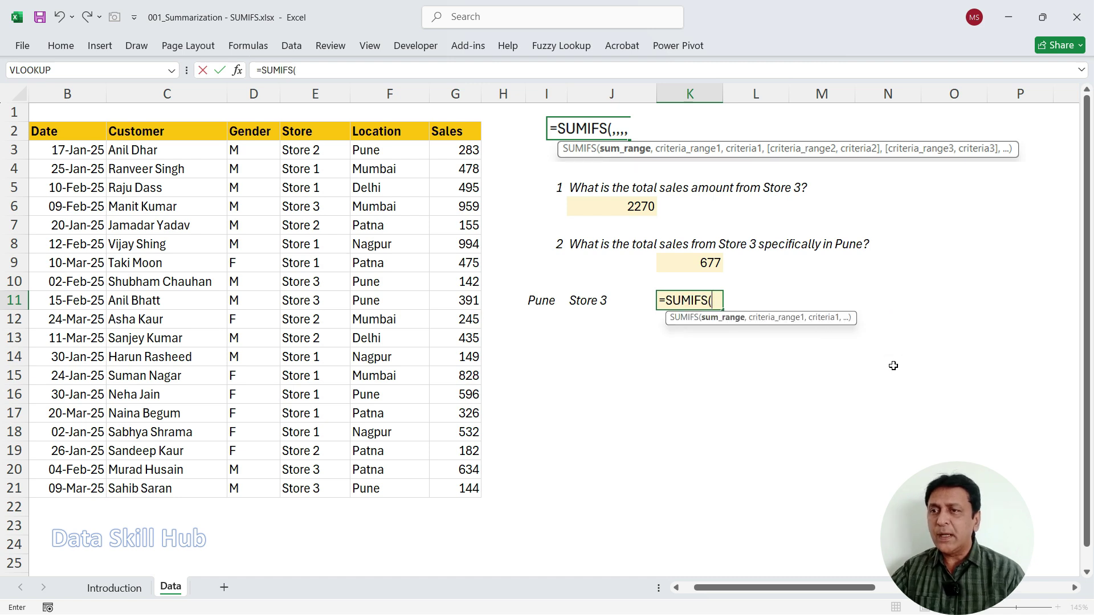
pyautogui.moveTo(460, 157); pyautogui.dragTo(458, 485)
pyautogui.write(',')
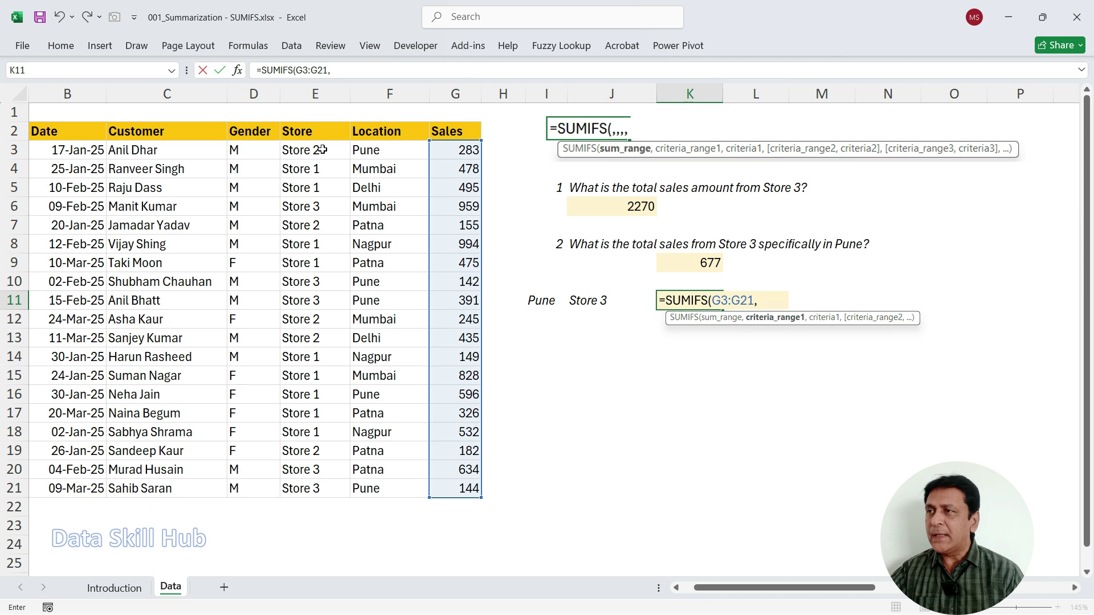
# - Add the Store column E3:E21 as the first criteria range, with cell J11 as its criterion
pyautogui.click(318, 159)
pyautogui.moveTo(318, 159); pyautogui.dragTo(313, 485)
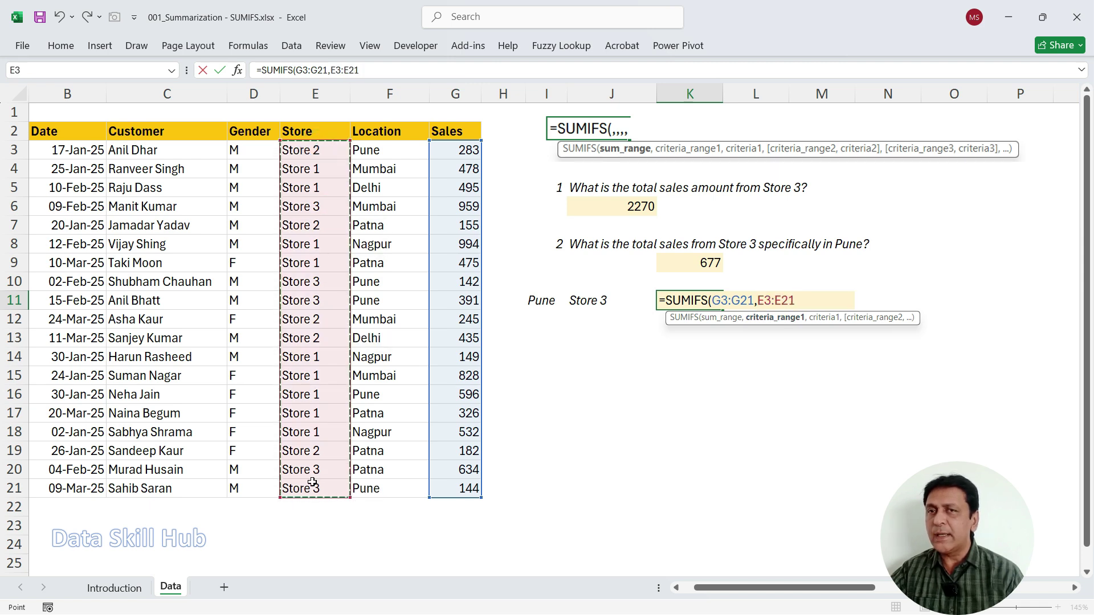
pyautogui.write(',')
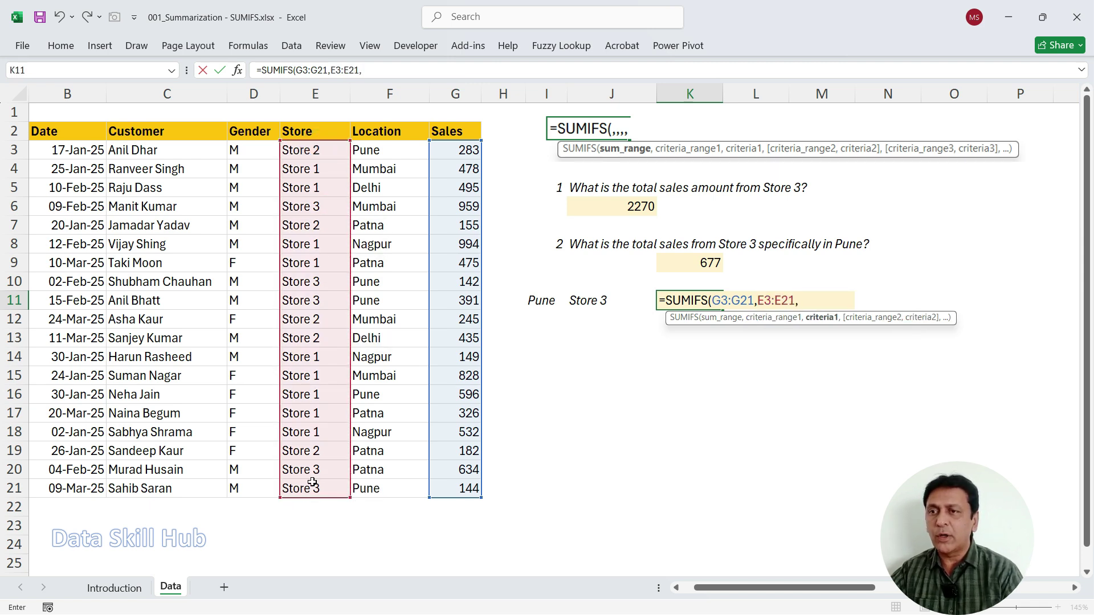
pyautogui.click(600, 300)
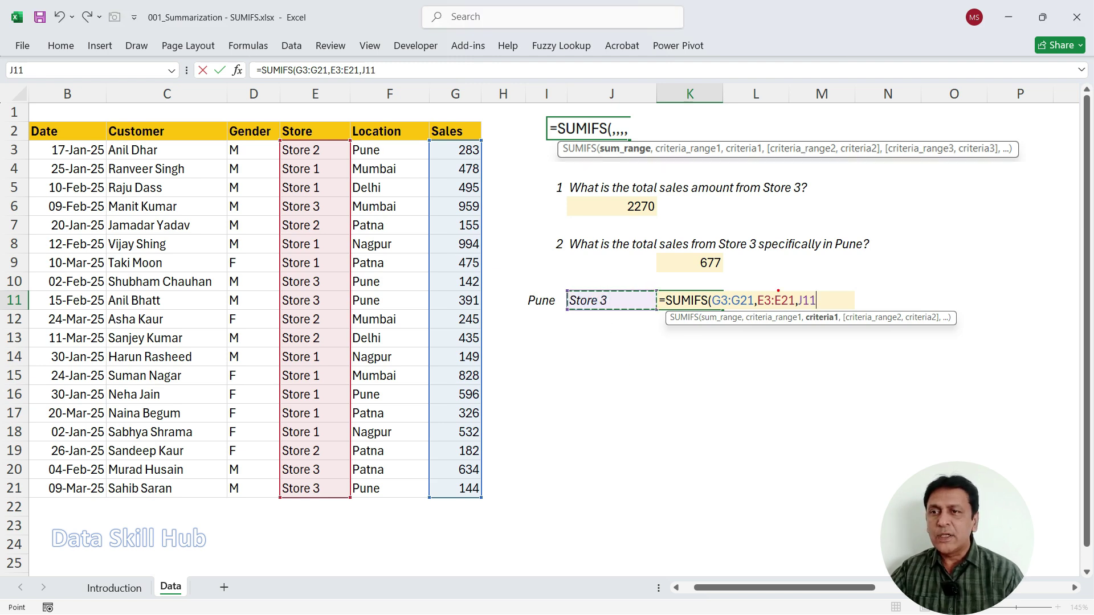
pyautogui.moveTo(797, 290); pyautogui.dragTo(815, 289)
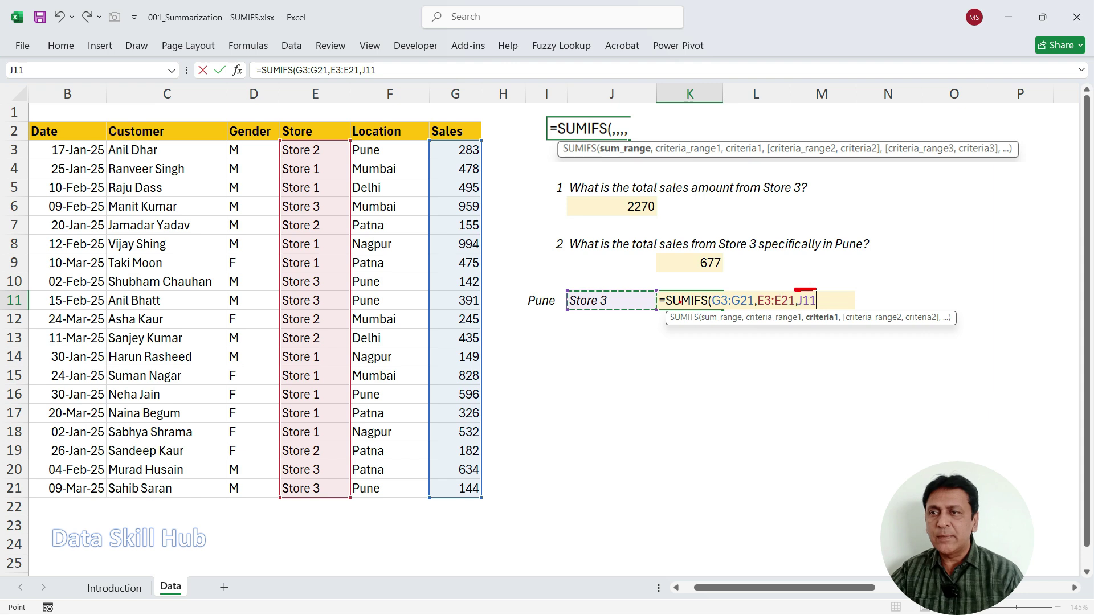
pyautogui.moveTo(573, 321); pyautogui.dragTo(621, 307)
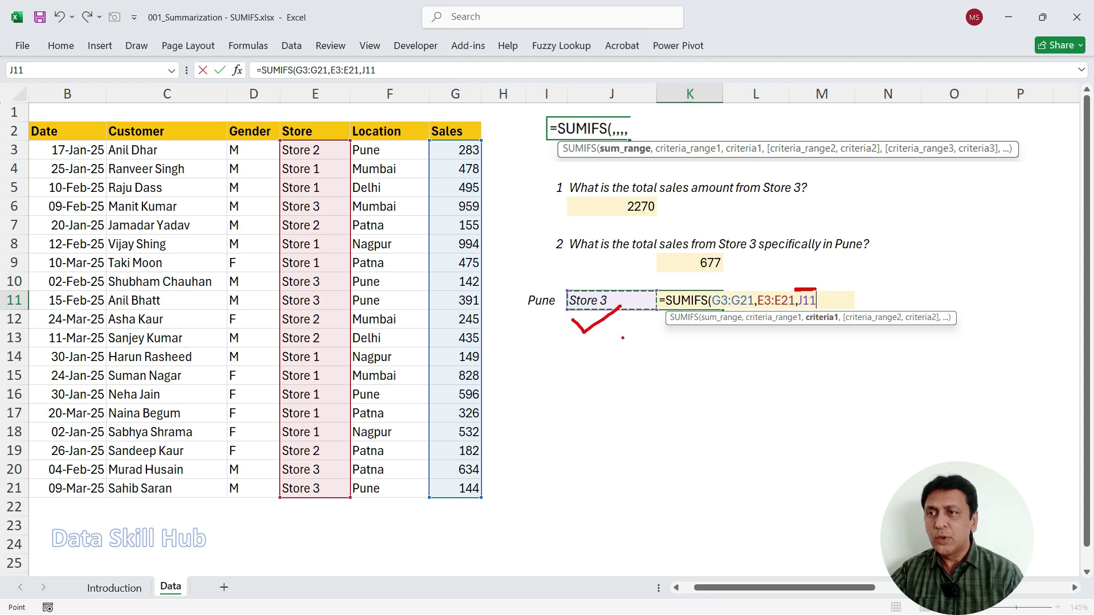
pyautogui.moveTo(625, 337); pyautogui.dragTo(623, 309)
pyautogui.moveTo(623, 311); pyautogui.dragTo(633, 322)
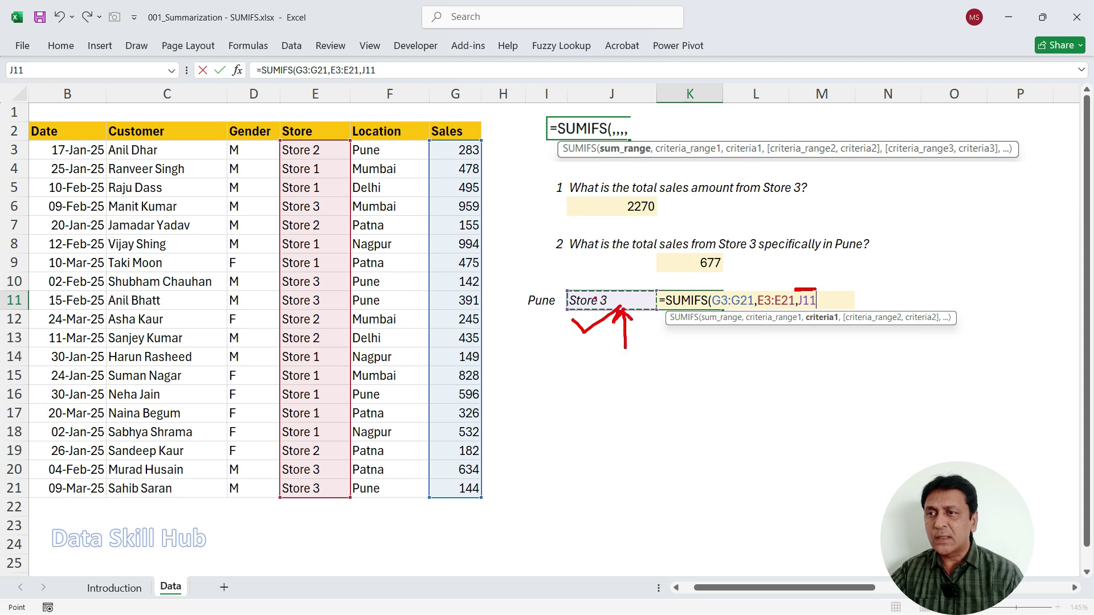
pyautogui.moveTo(766, 265)
pyautogui.mouseDown()
pyautogui.moveTo(712, 264)
pyautogui.moveTo(821, 336)
pyautogui.moveTo(722, 262)
pyautogui.mouseUp()
pyautogui.press('Escape')
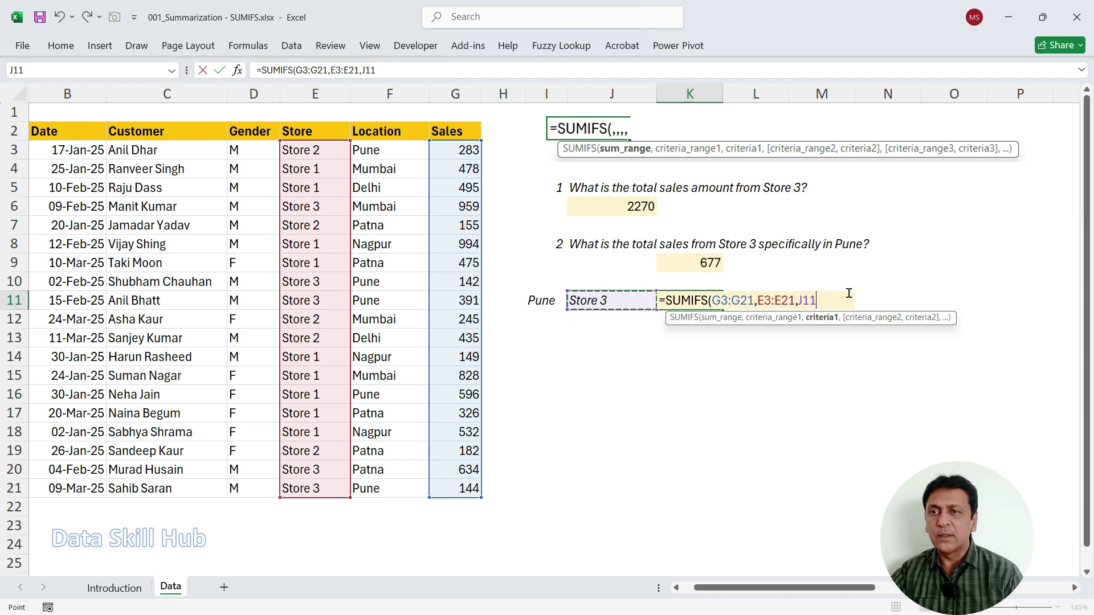
# - Add the Location column F3:F21 with cell I11 as the second criterion and complete the K11 formula
pyautogui.write(',')
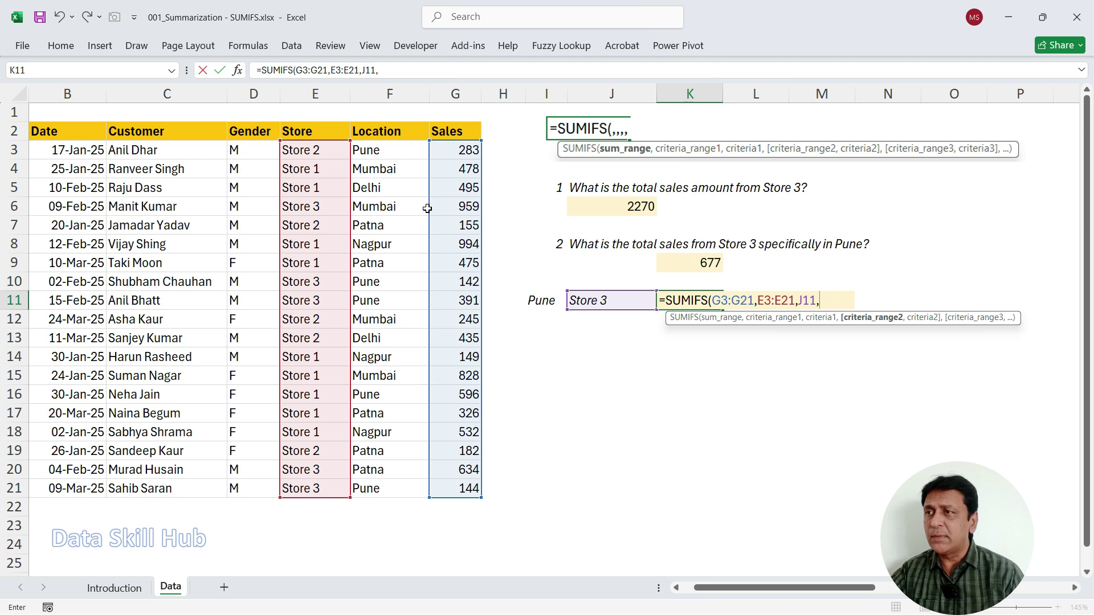
pyautogui.moveTo(385, 148); pyautogui.dragTo(394, 494)
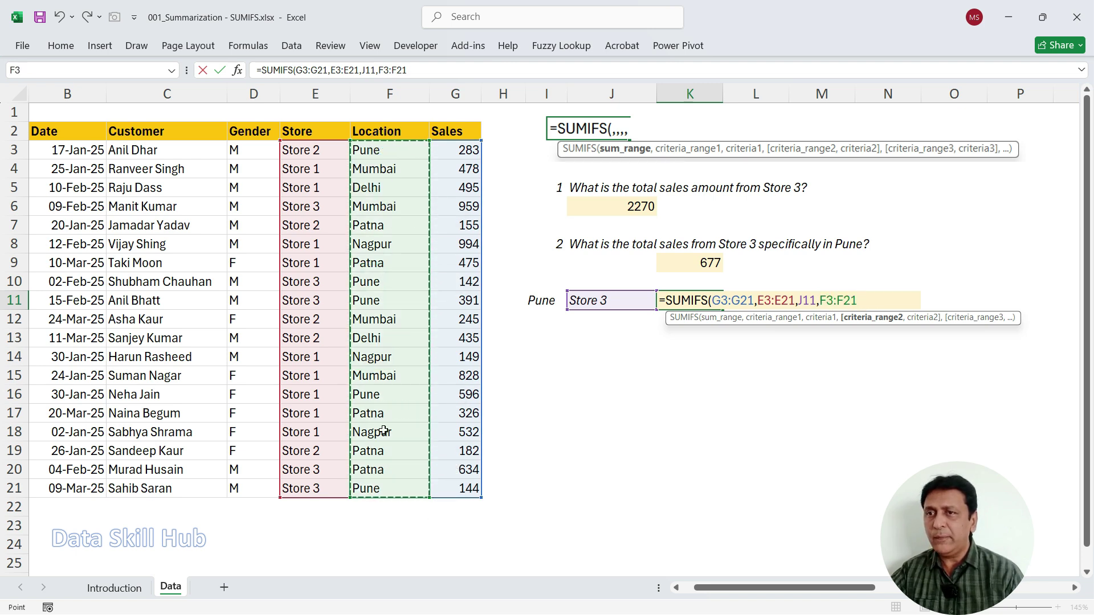
pyautogui.write(',')
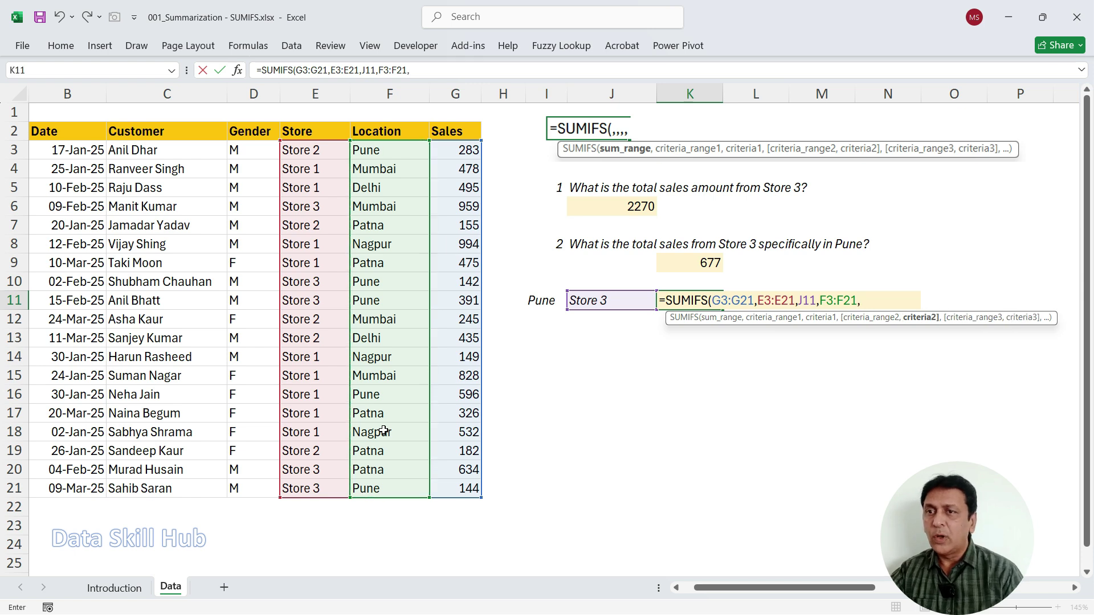
pyautogui.click(549, 301)
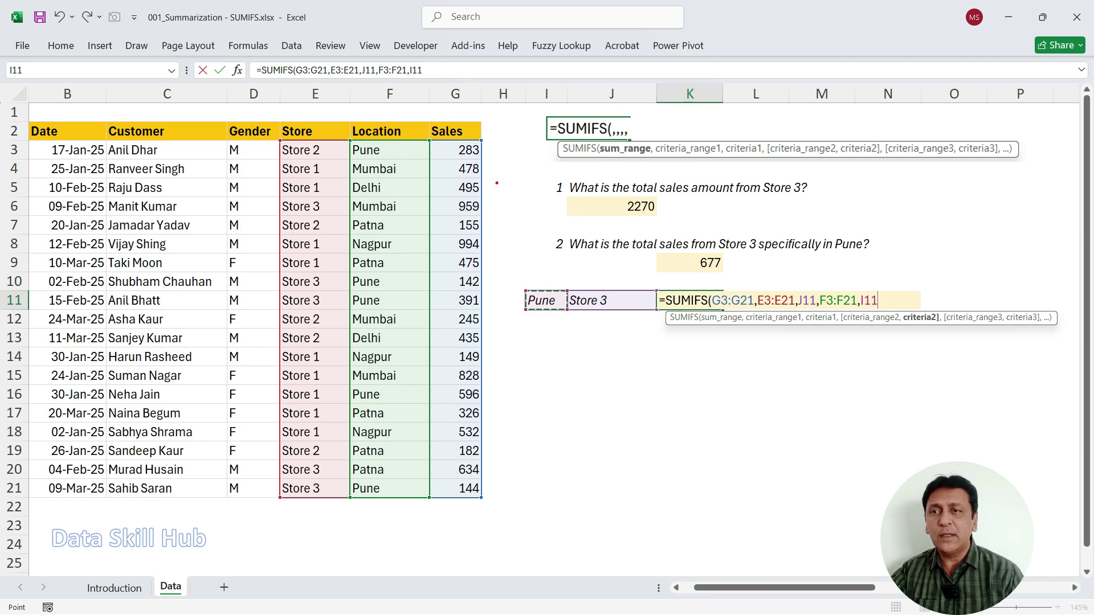
pyautogui.write(')')
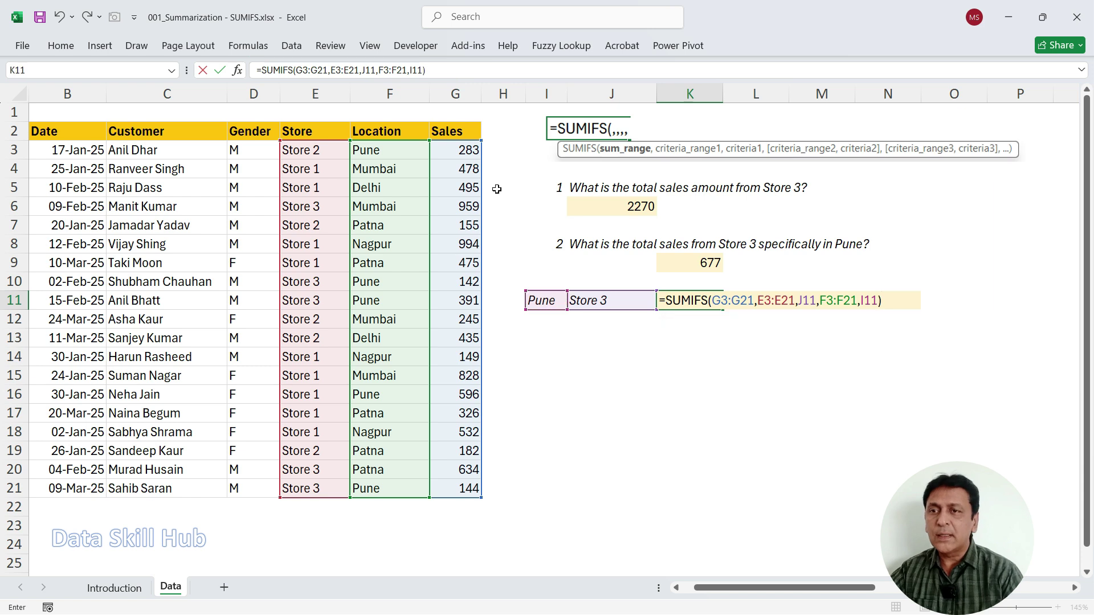
pyautogui.press('Return')
pyautogui.press('Up')
pyautogui.press('Up')
pyautogui.press('Up')
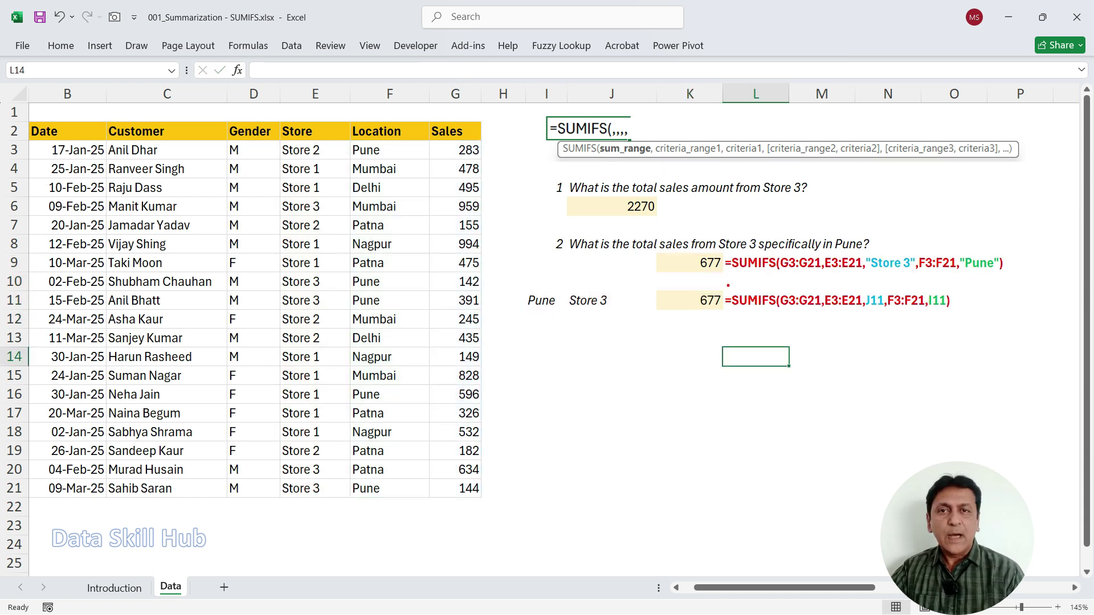
# - Compare the typed-in criteria of the K9 formula with the J11 and I11 references in the K11 formula, underlining both
pyautogui.moveTo(685, 270); pyautogui.dragTo(727, 271)
pyautogui.moveTo(871, 276); pyautogui.dragTo(989, 273)
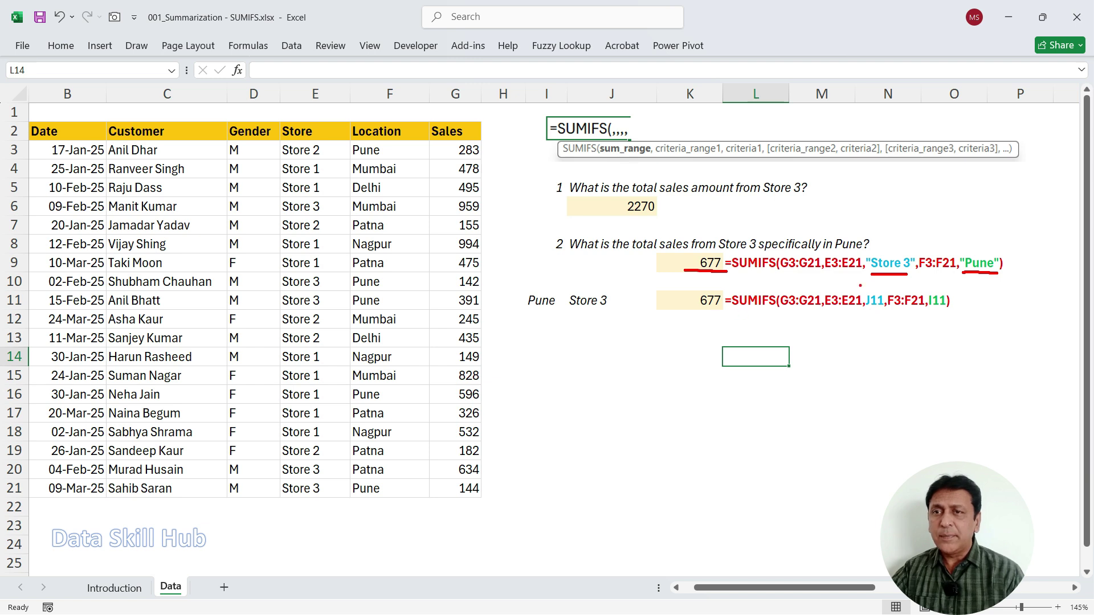
pyautogui.moveTo(866, 312)
pyautogui.mouseDown()
pyautogui.moveTo(879, 311)
pyautogui.moveTo(853, 340)
pyautogui.moveTo(594, 326)
pyautogui.mouseUp()
pyautogui.moveTo(933, 312)
pyautogui.mouseDown()
pyautogui.moveTo(655, 414)
pyautogui.moveTo(544, 318)
pyautogui.moveTo(592, 311)
pyautogui.moveTo(602, 322)
pyautogui.mouseUp()
pyautogui.moveTo(573, 282)
pyautogui.mouseDown()
pyautogui.moveTo(592, 285)
pyautogui.moveTo(586, 320)
pyautogui.moveTo(583, 278)
pyautogui.mouseUp()
pyautogui.press('Escape')
# - Change the store criterion in J11 to Store 2 and check the total in K11
pyautogui.doubleClick(606, 299)
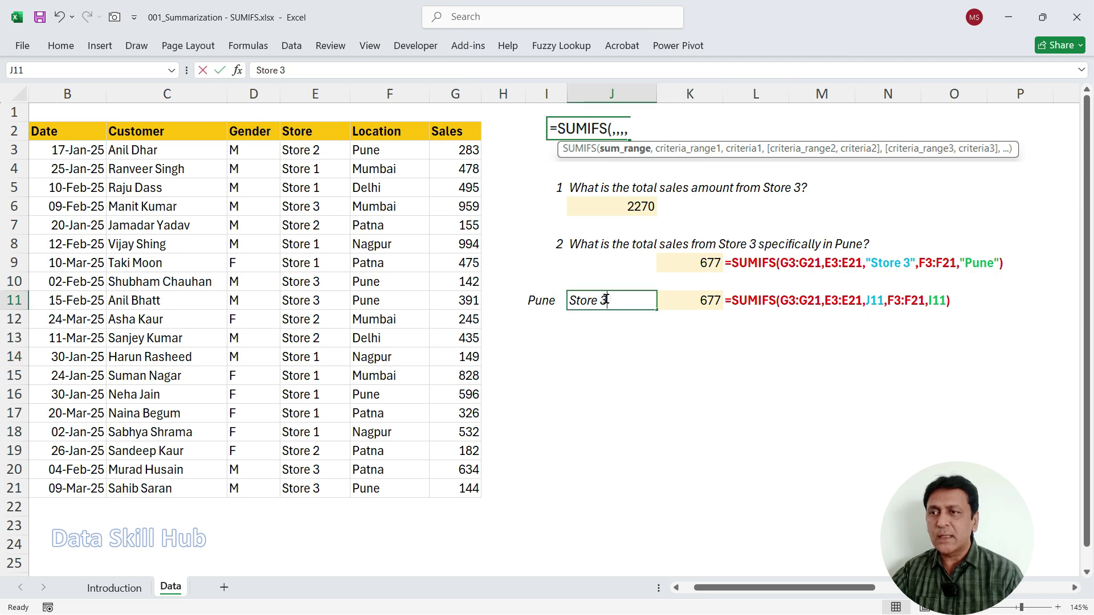
pyautogui.press('BackSpace')
pyautogui.write('2')
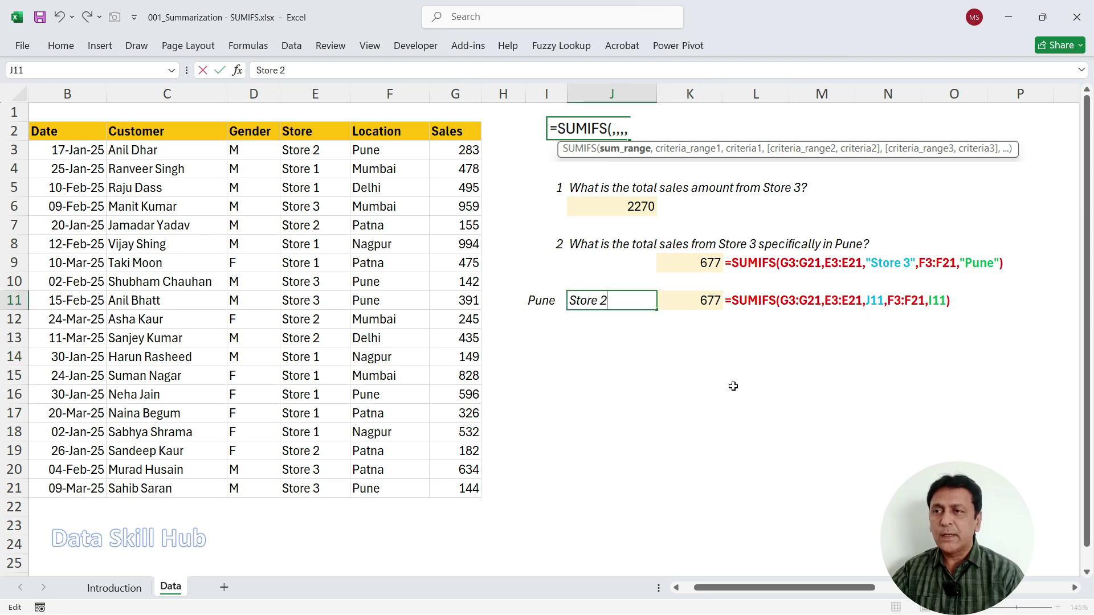
pyautogui.press('Return')
pyautogui.press('Right')
pyautogui.press('Left')
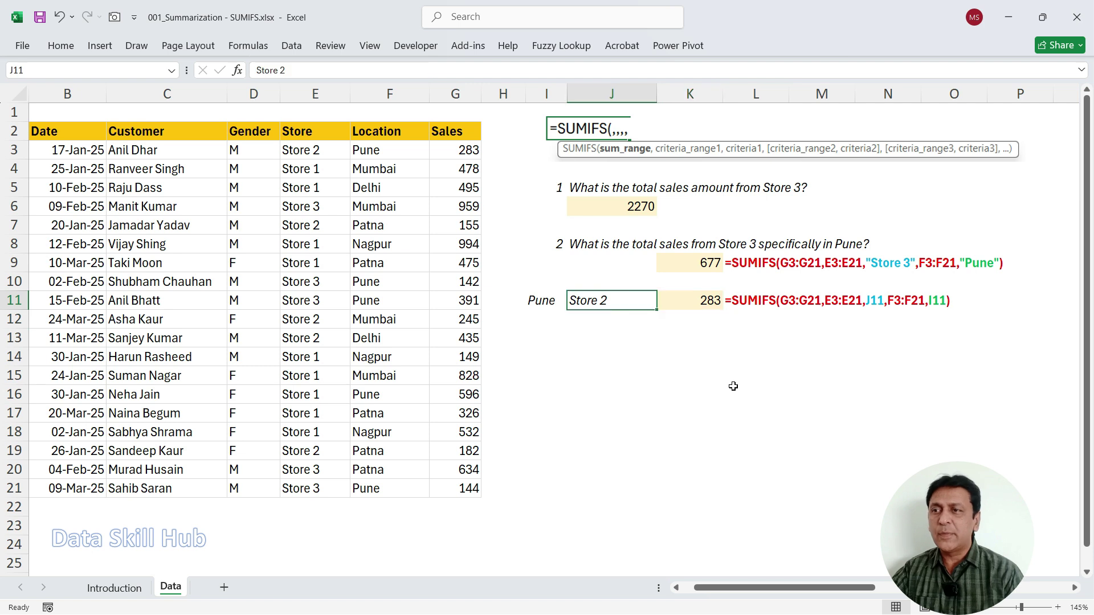
pyautogui.press('Right')
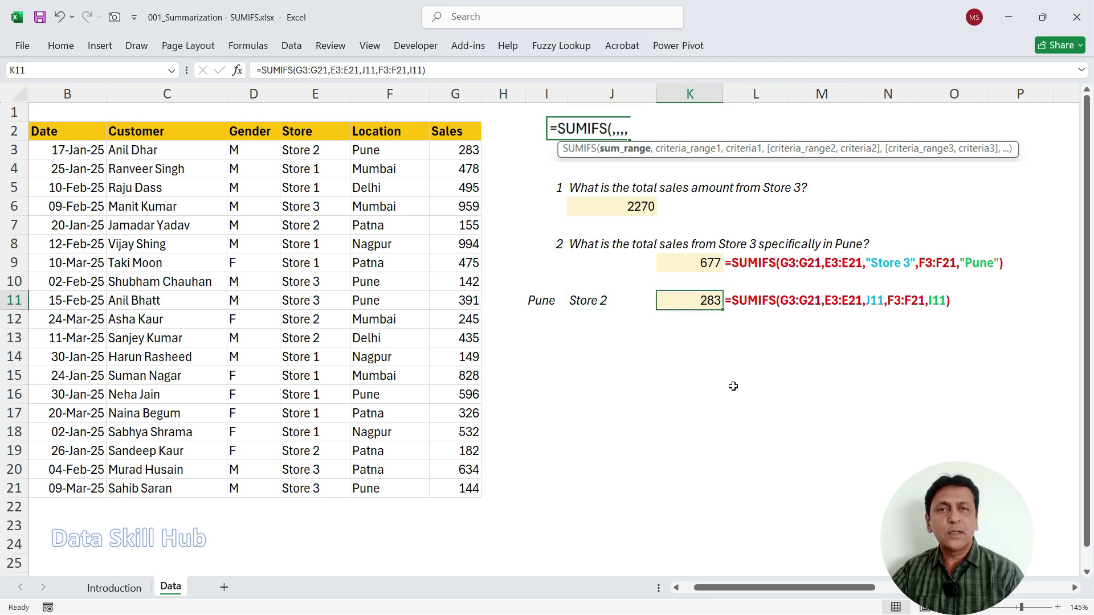
# - Mark how K11 depends on J11 and I11, and set the store criterion in J11 to Store 3
pyautogui.click(603, 300)
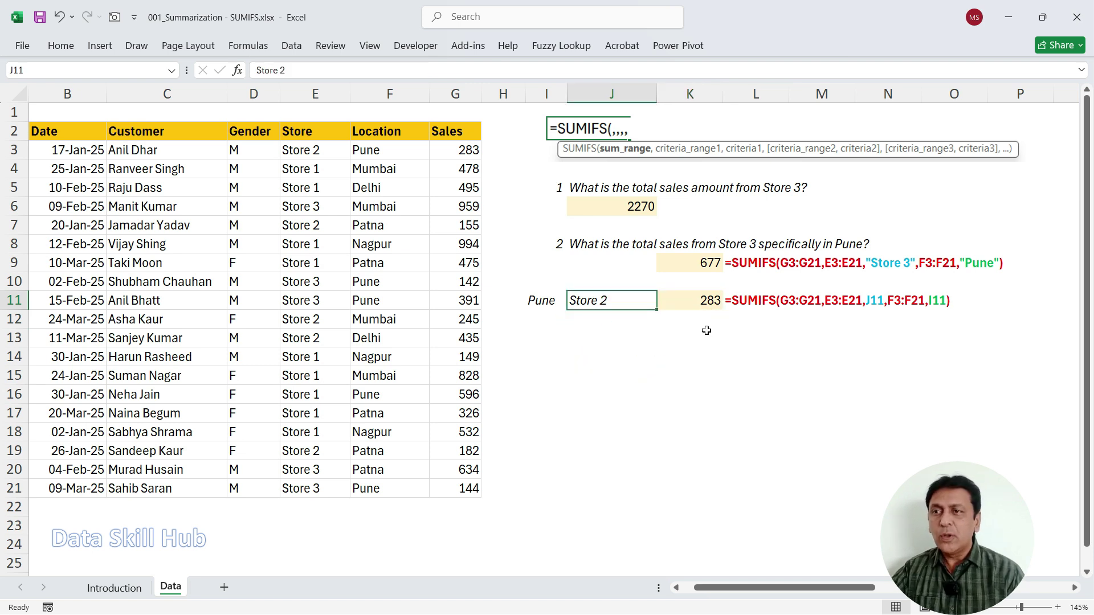
pyautogui.moveTo(709, 310); pyautogui.dragTo(635, 313)
pyautogui.moveTo(709, 310)
pyautogui.mouseDown()
pyautogui.moveTo(581, 356)
pyautogui.moveTo(550, 311)
pyautogui.mouseUp()
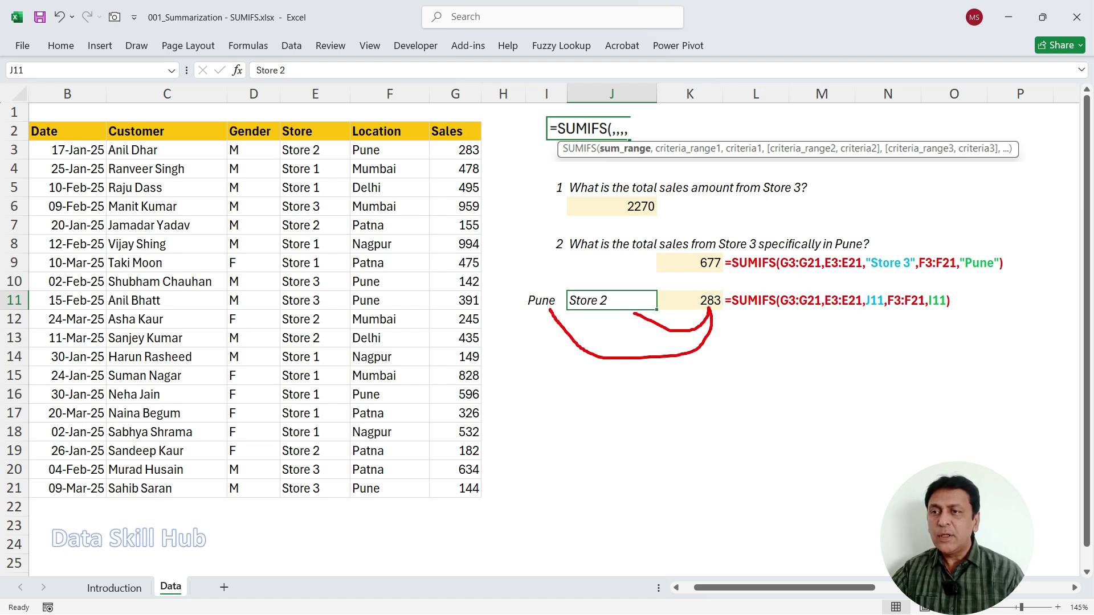
pyautogui.moveTo(546, 283)
pyautogui.mouseDown()
pyautogui.moveTo(529, 310)
pyautogui.moveTo(546, 294)
pyautogui.mouseUp()
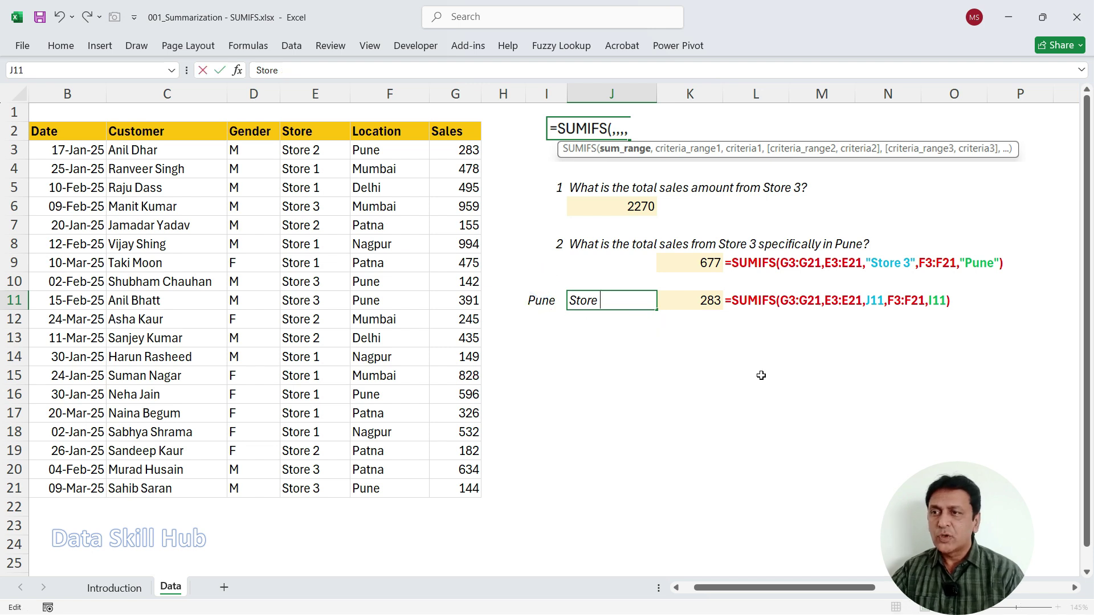
pyautogui.write('3')
pyautogui.press('Return')
pyautogui.press('Up')
pyautogui.press('Right')
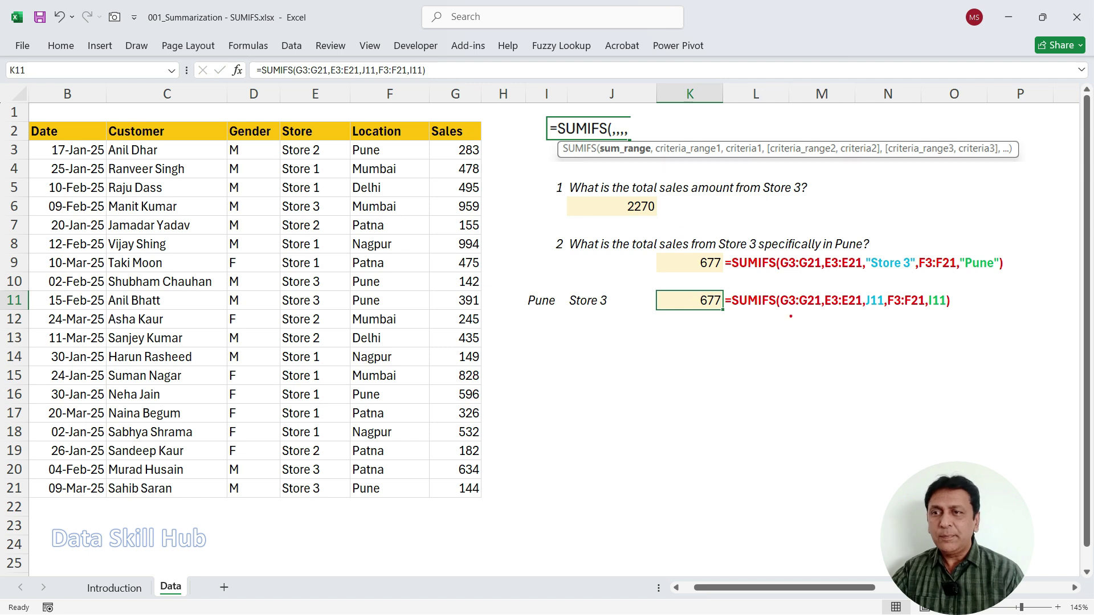
# - Underline the G3:G21 and E3:E21 ranges in the displayed K9 formula and draw a copy arrow from K11
pyautogui.moveTo(780, 271); pyautogui.dragTo(853, 269)
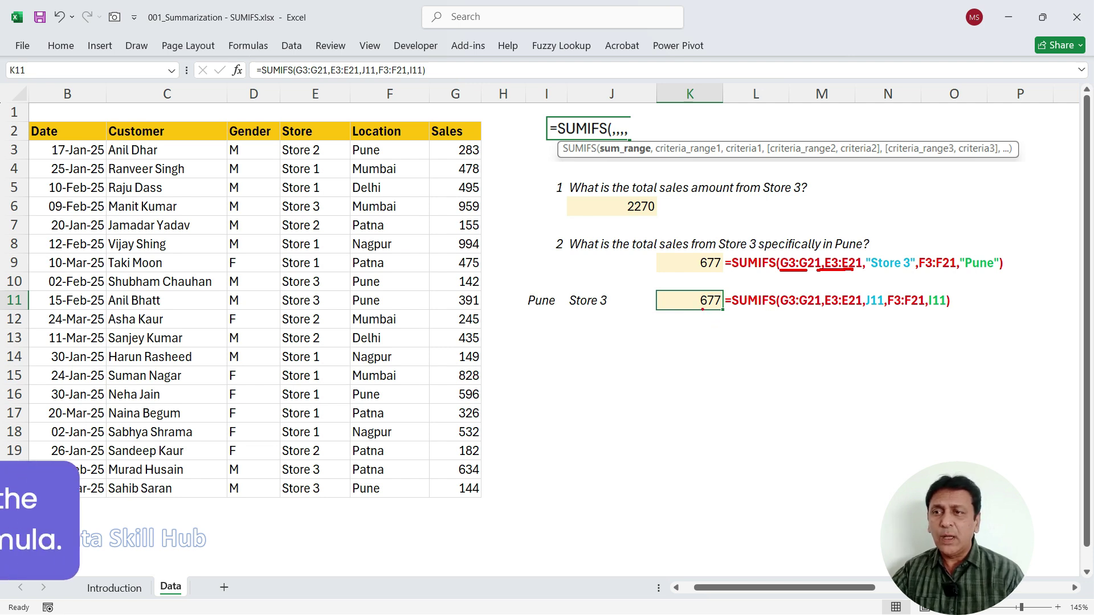
pyautogui.click(702, 310)
pyautogui.moveTo(702, 310)
pyautogui.mouseDown()
pyautogui.moveTo(710, 353)
pyautogui.moveTo(855, 351)
pyautogui.mouseUp()
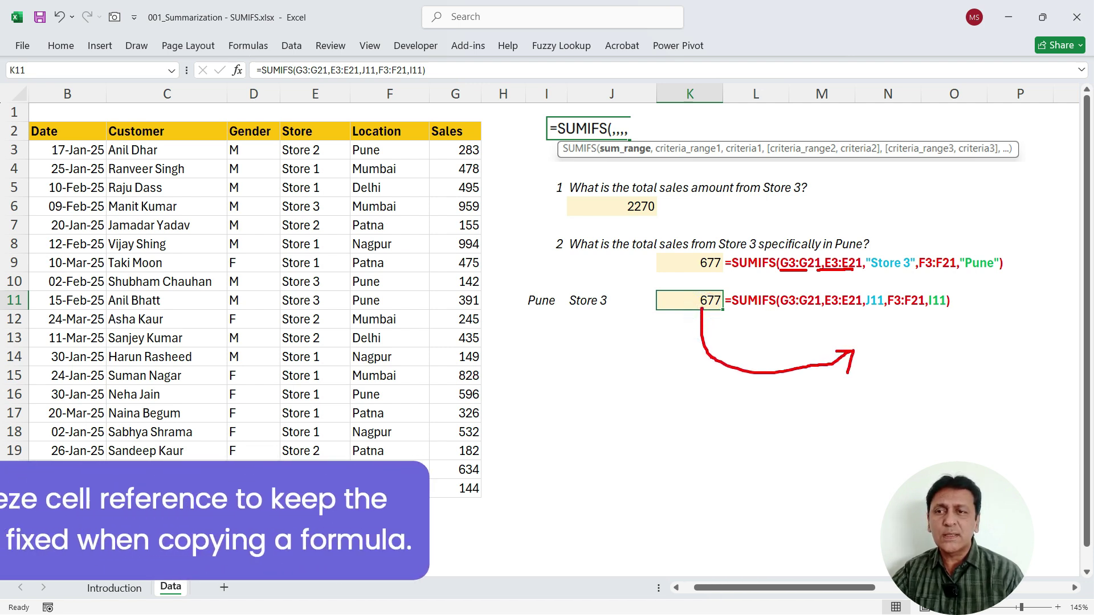
# - Underline G3:G21 in the displayed K11 formula, box the Sales column, mark the copy direction with arrows, circle K11 and clear the drawings
pyautogui.moveTo(783, 313); pyautogui.dragTo(833, 312)
pyautogui.moveTo(427, 141); pyautogui.dragTo(493, 500)
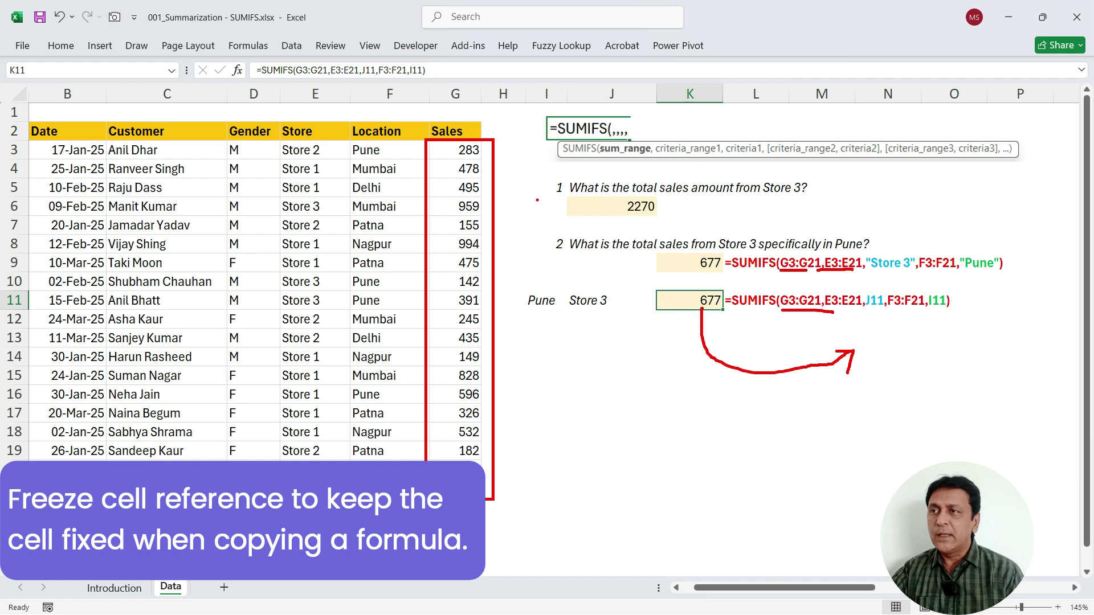
pyautogui.moveTo(701, 312)
pyautogui.mouseDown()
pyautogui.moveTo(798, 317)
pyautogui.moveTo(778, 328)
pyautogui.mouseUp()
pyautogui.moveTo(457, 129)
pyautogui.mouseDown()
pyautogui.moveTo(493, 107)
pyautogui.moveTo(515, 111)
pyautogui.mouseUp()
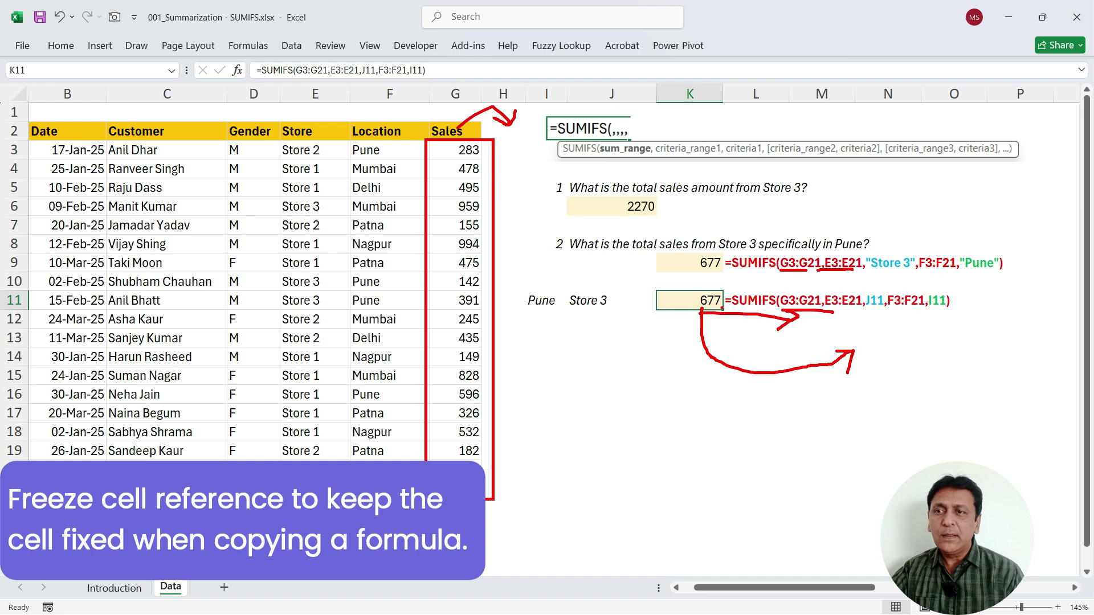
pyautogui.moveTo(717, 280)
pyautogui.mouseDown()
pyautogui.moveTo(692, 282)
pyautogui.moveTo(734, 299)
pyautogui.moveTo(684, 285)
pyautogui.mouseUp()
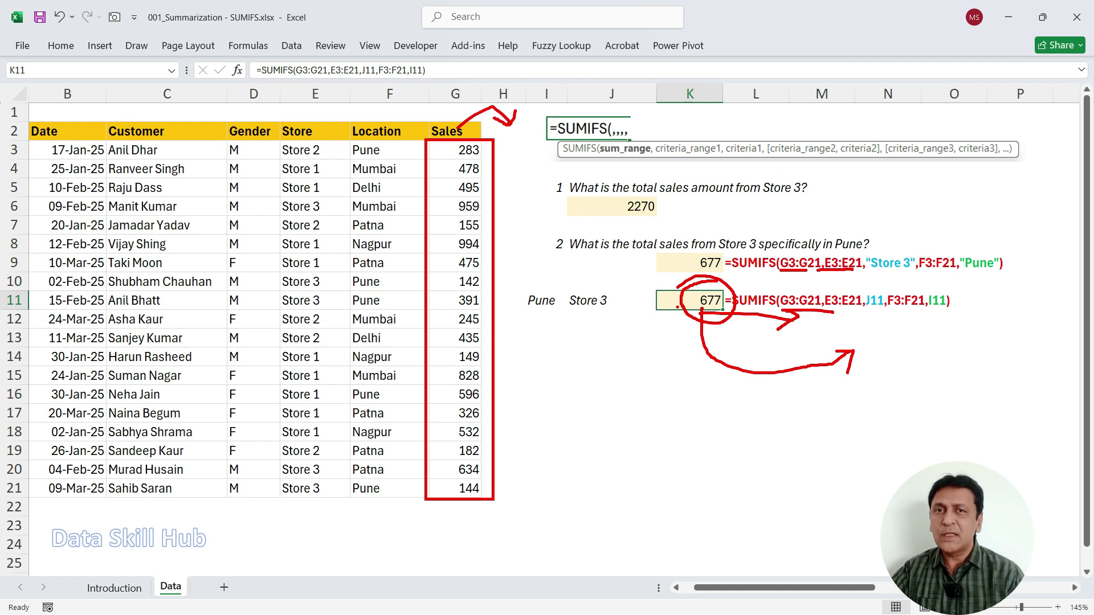
pyautogui.press('Escape')
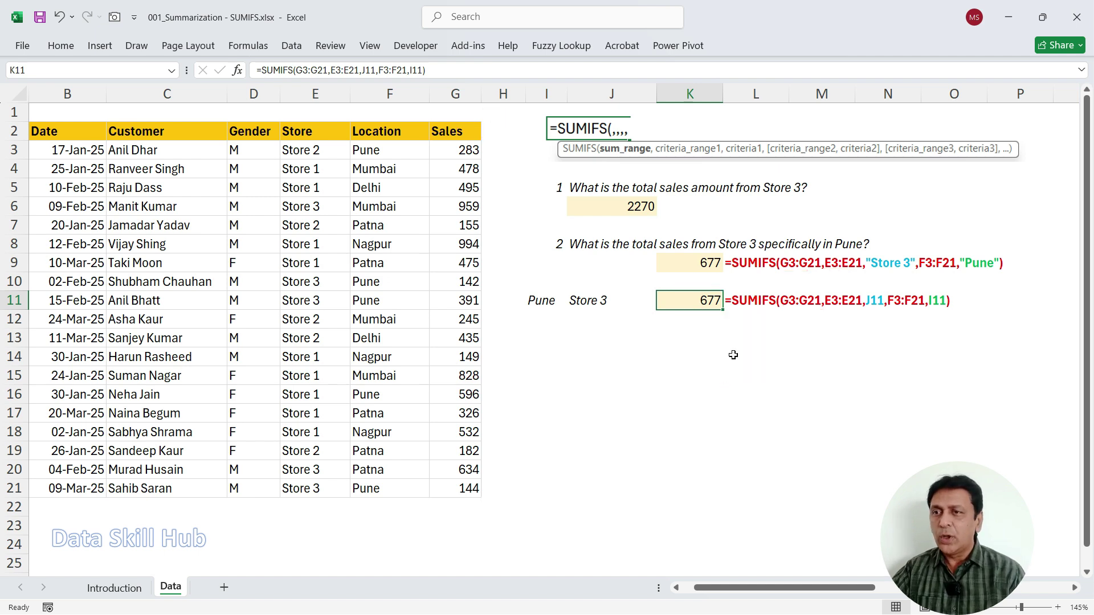
# - Bring up question 3 about January 2025 sales and draw boxes around it, the Sales column and the Date column
pyautogui.click(713, 342)
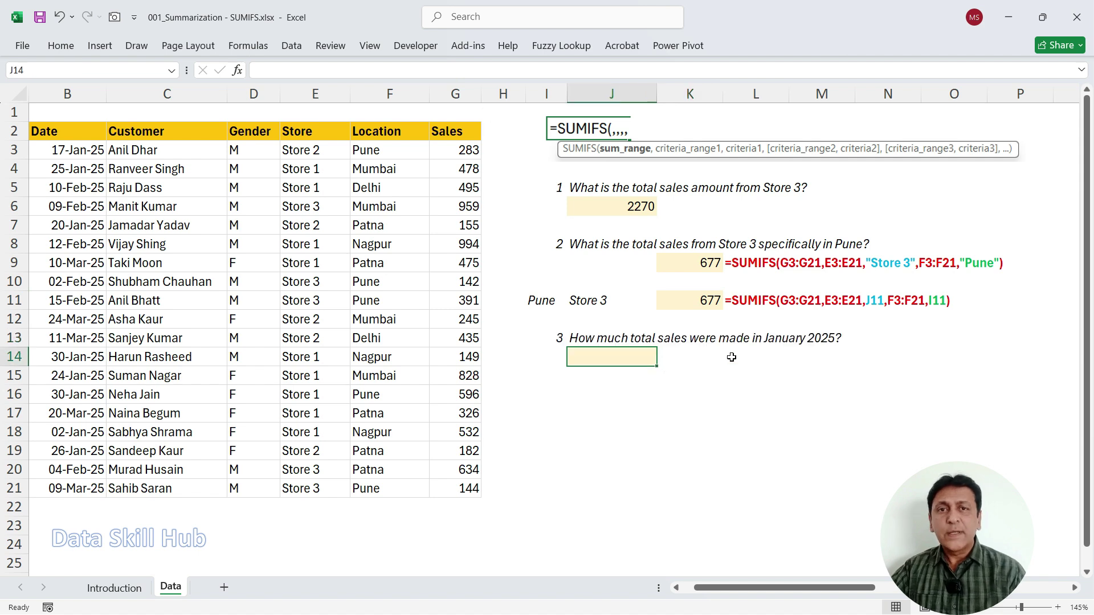
pyautogui.click(683, 418)
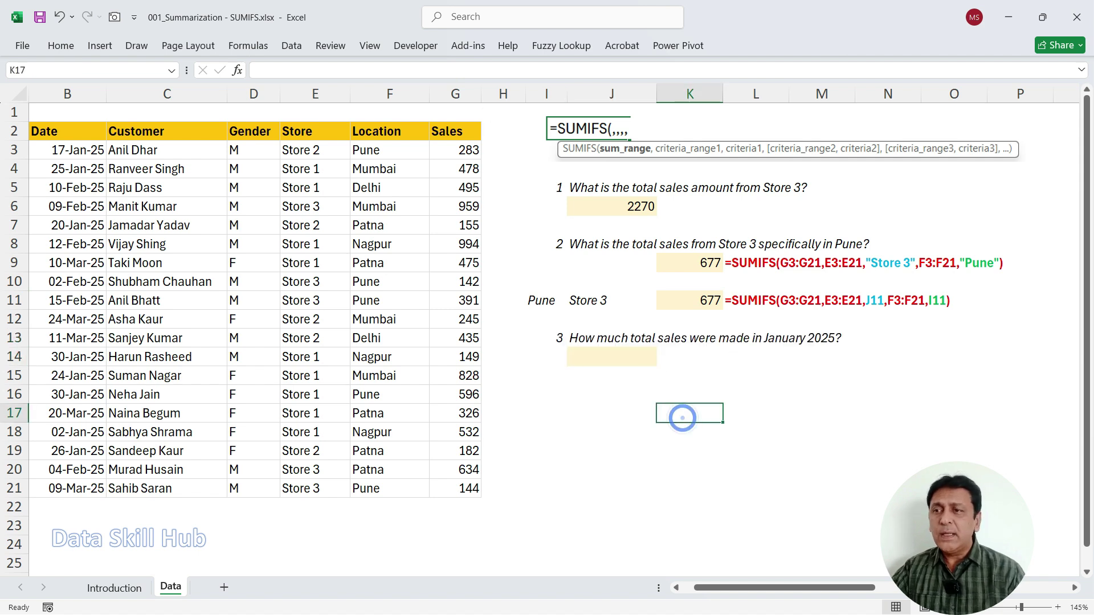
pyautogui.moveTo(571, 326)
pyautogui.mouseDown()
pyautogui.moveTo(757, 353)
pyautogui.moveTo(845, 352)
pyautogui.mouseUp()
pyautogui.moveTo(433, 137); pyautogui.dragTo(487, 501)
pyautogui.moveTo(29, 136)
pyautogui.mouseDown()
pyautogui.moveTo(104, 379)
pyautogui.moveTo(105, 500)
pyautogui.mouseUp()
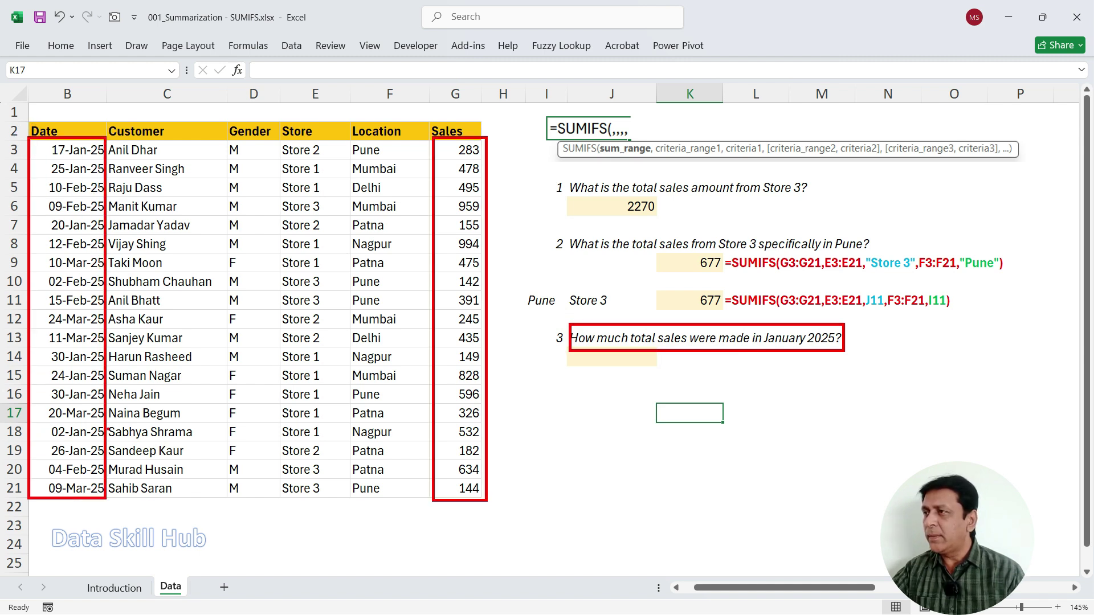
# - Mark dates of different months in the Date column, underline row 4 across to its sales amount, and erase the drawings
pyautogui.moveTo(64, 170); pyautogui.dragTo(87, 167)
pyautogui.moveTo(66, 210); pyautogui.dragTo(95, 215)
pyautogui.moveTo(65, 295); pyautogui.dragTo(95, 270)
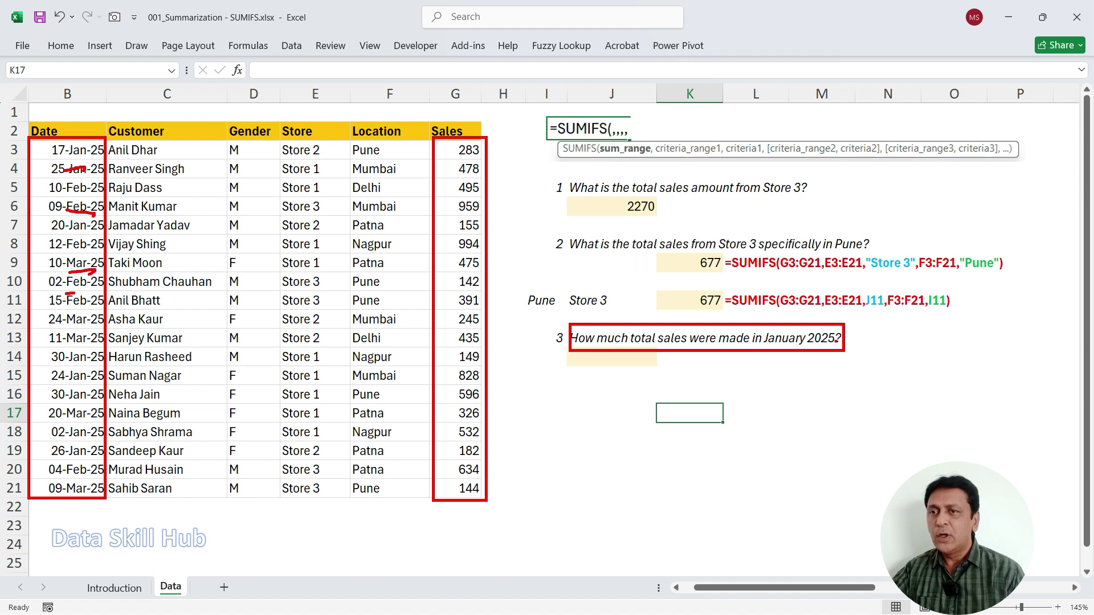
pyautogui.moveTo(54, 177); pyautogui.dragTo(476, 170)
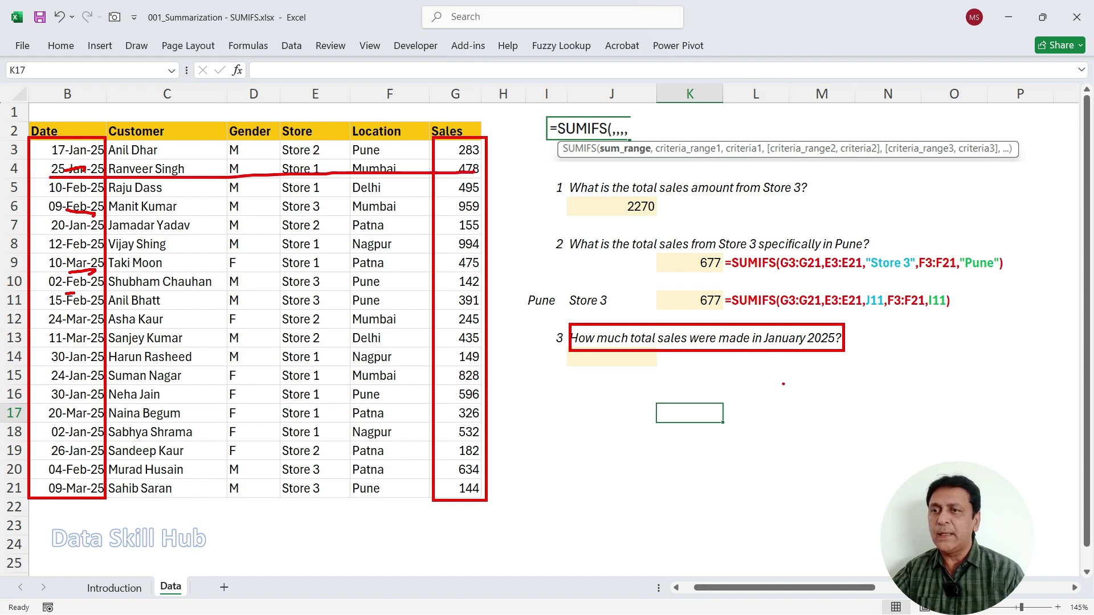
pyautogui.press('e')
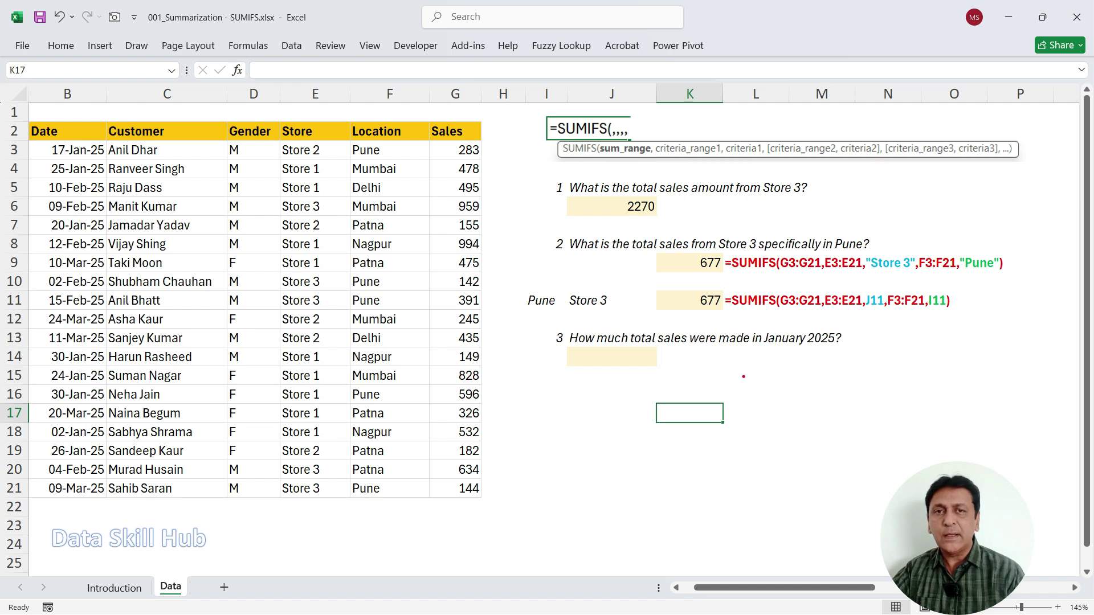
# - Sketch the between condition below question 3 as >= 1/1/25 and <= with the month-end date, and clear the drawings
pyautogui.moveTo(727, 379); pyautogui.dragTo(728, 387)
pyautogui.moveTo(747, 369)
pyautogui.mouseDown()
pyautogui.moveTo(738, 400)
pyautogui.moveTo(768, 383)
pyautogui.moveTo(774, 394)
pyautogui.mouseUp()
pyautogui.moveTo(789, 378)
pyautogui.mouseDown()
pyautogui.moveTo(805, 384)
pyautogui.moveTo(795, 394)
pyautogui.mouseUp()
pyautogui.moveTo(634, 387)
pyautogui.mouseDown()
pyautogui.moveTo(639, 410)
pyautogui.moveTo(683, 386)
pyautogui.moveTo(695, 393)
pyautogui.mouseUp()
pyautogui.moveTo(846, 392); pyautogui.dragTo(720, 412)
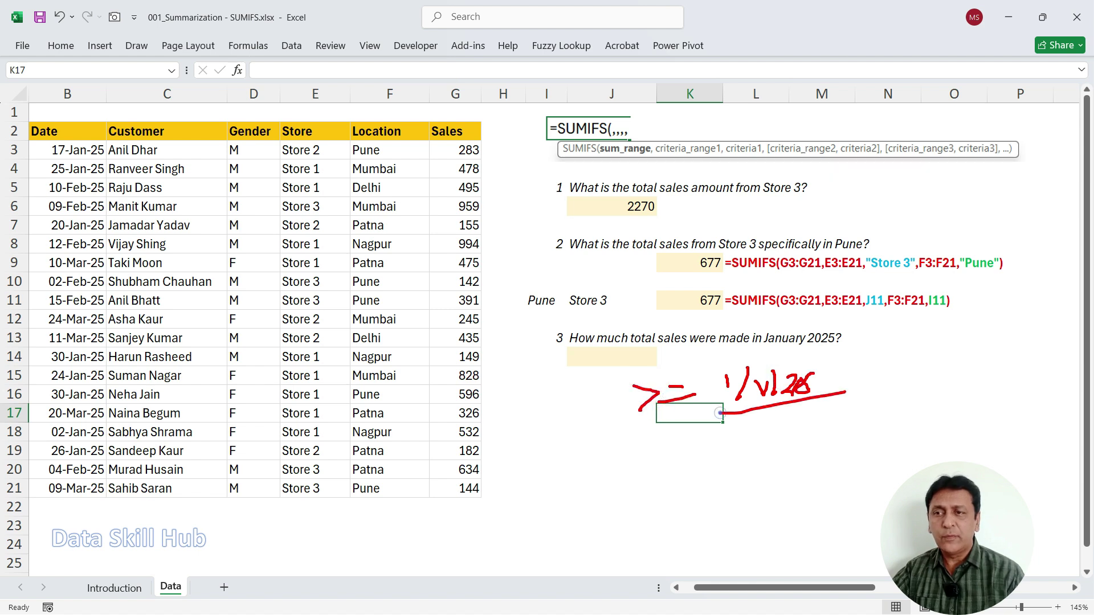
pyautogui.moveTo(670, 483)
pyautogui.mouseDown()
pyautogui.moveTo(654, 504)
pyautogui.moveTo(668, 511)
pyautogui.mouseUp()
pyautogui.moveTo(678, 489)
pyautogui.mouseDown()
pyautogui.moveTo(700, 487)
pyautogui.moveTo(700, 499)
pyautogui.mouseUp()
pyautogui.moveTo(744, 469)
pyautogui.mouseDown()
pyautogui.moveTo(775, 488)
pyautogui.moveTo(735, 502)
pyautogui.mouseUp()
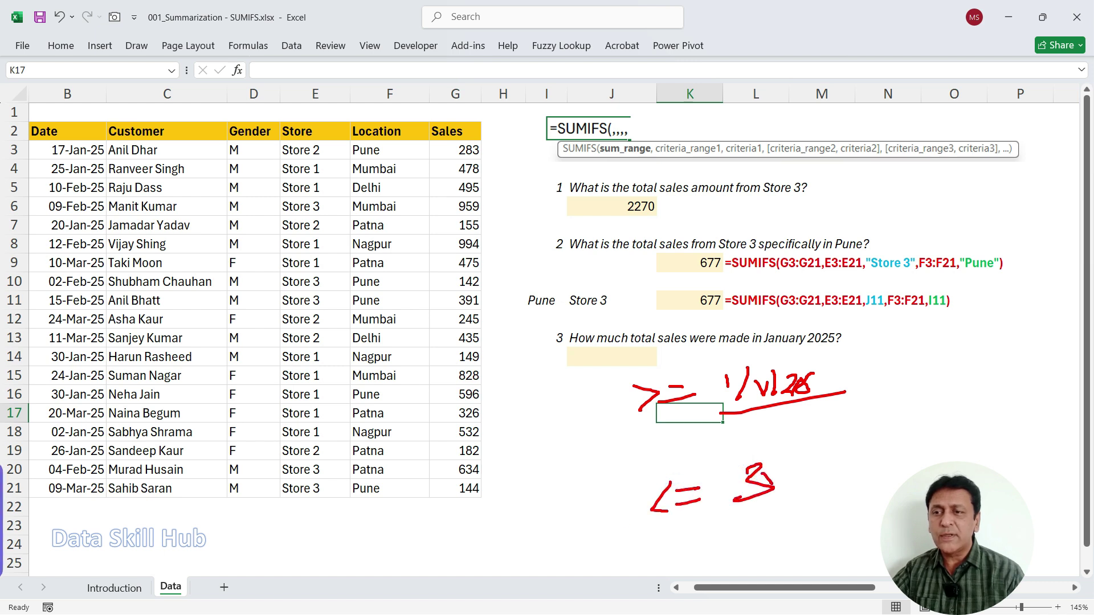
pyautogui.click(784, 468)
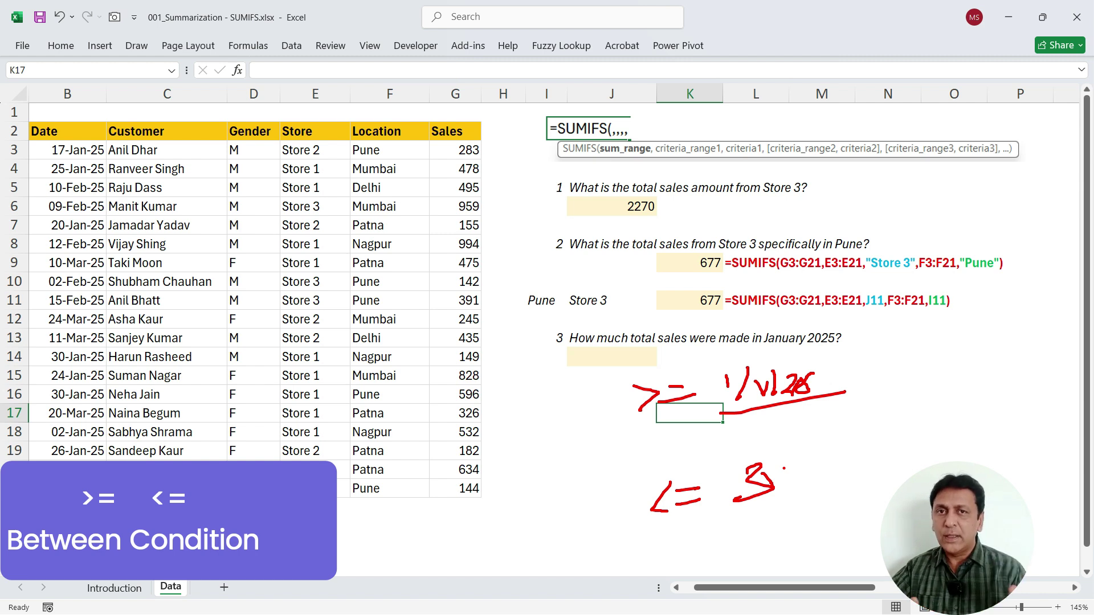
pyautogui.press('Escape')
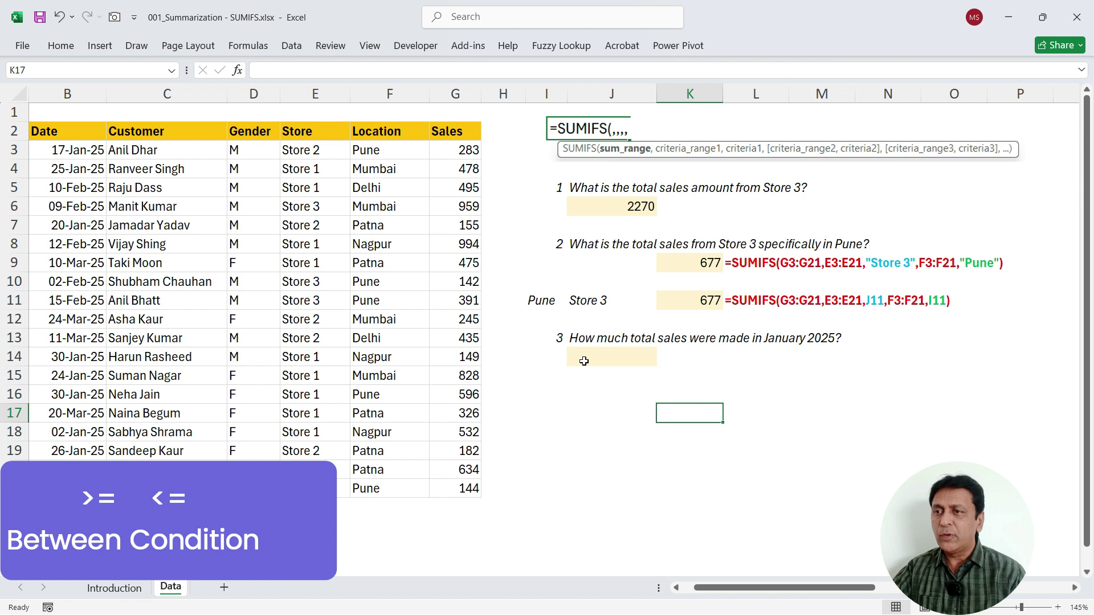
# - Start a SUMIFS formula in J14 with the sales amounts G3:G21 as the sum range
pyautogui.click(582, 357)
pyautogui.write('=suji')
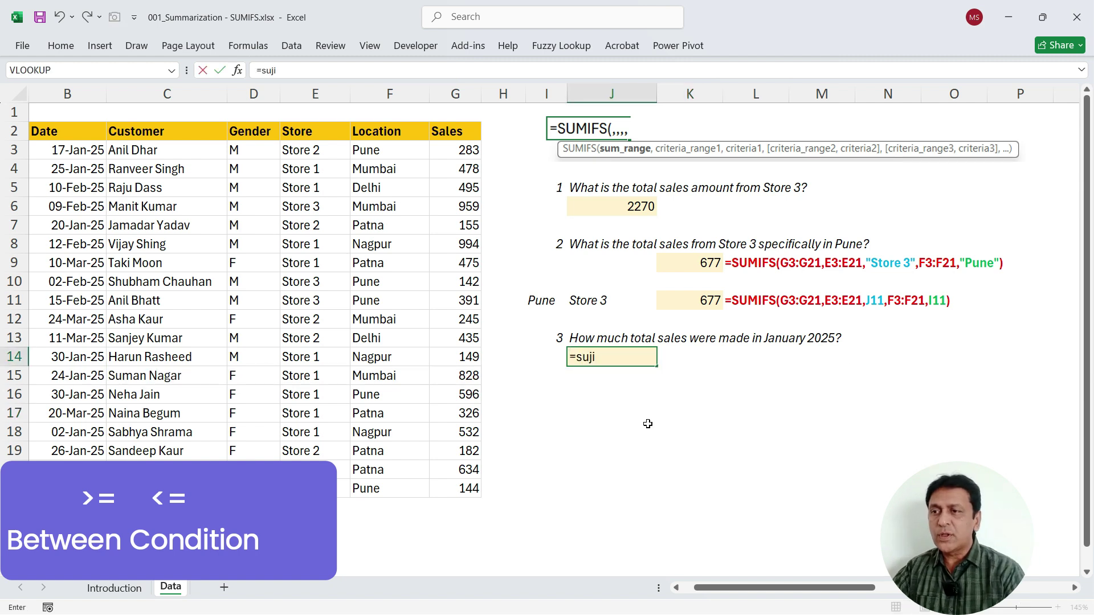
pyautogui.press('BackSpace')
pyautogui.write('m')
pyautogui.press('Down')
pyautogui.press('Down')
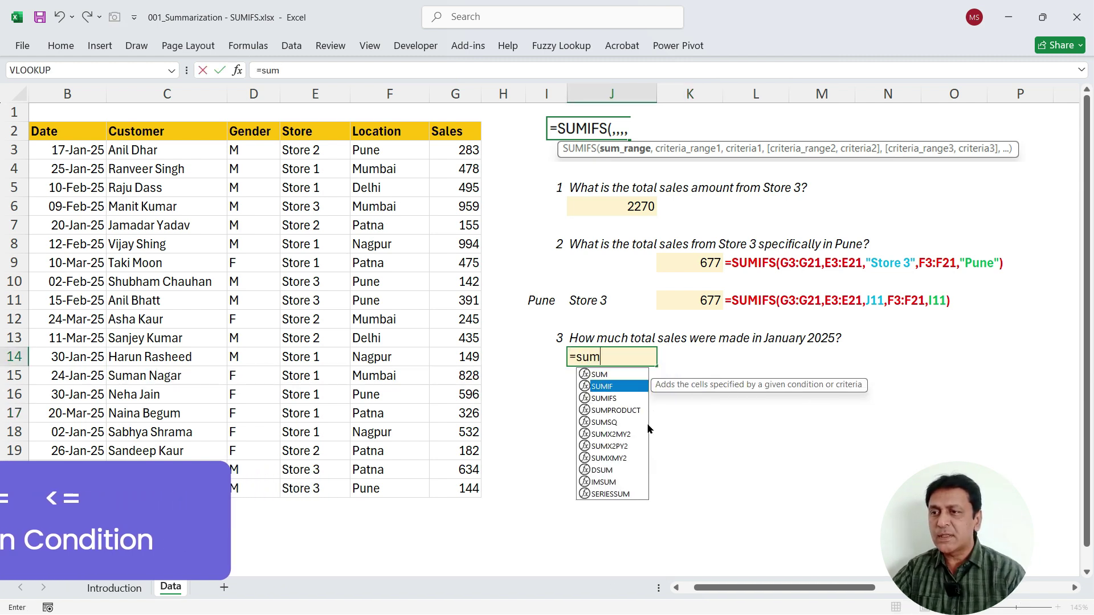
pyautogui.press('Tab')
pyautogui.moveTo(460, 152); pyautogui.dragTo(455, 488)
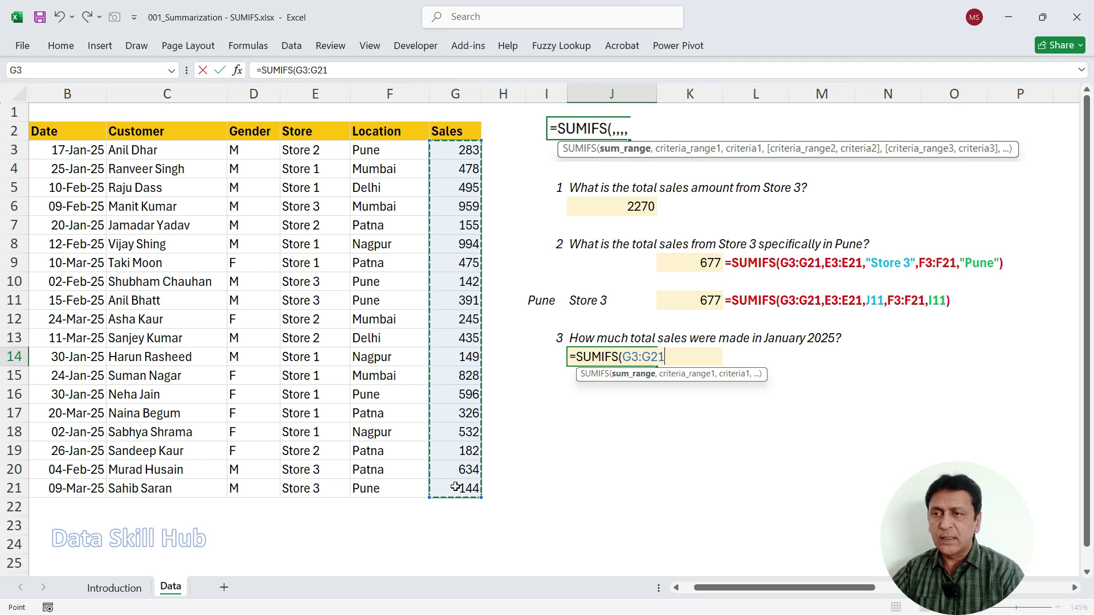
pyautogui.write(',')
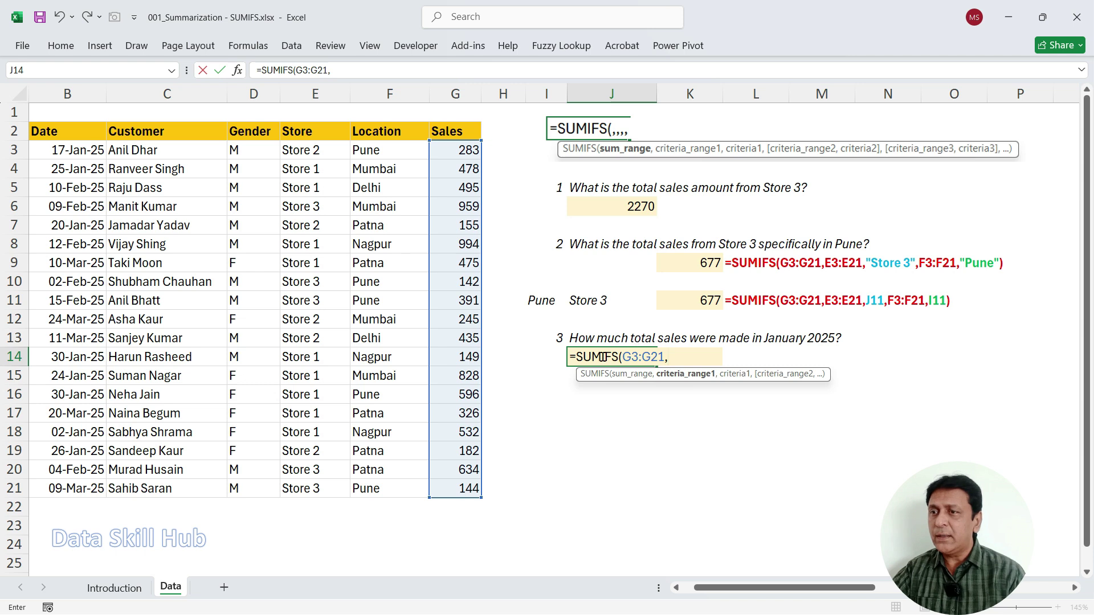
# - Add the dates B3:B21 as the first criteria range with the criterion ">=1-1-2025"
pyautogui.moveTo(79, 153); pyautogui.dragTo(86, 491)
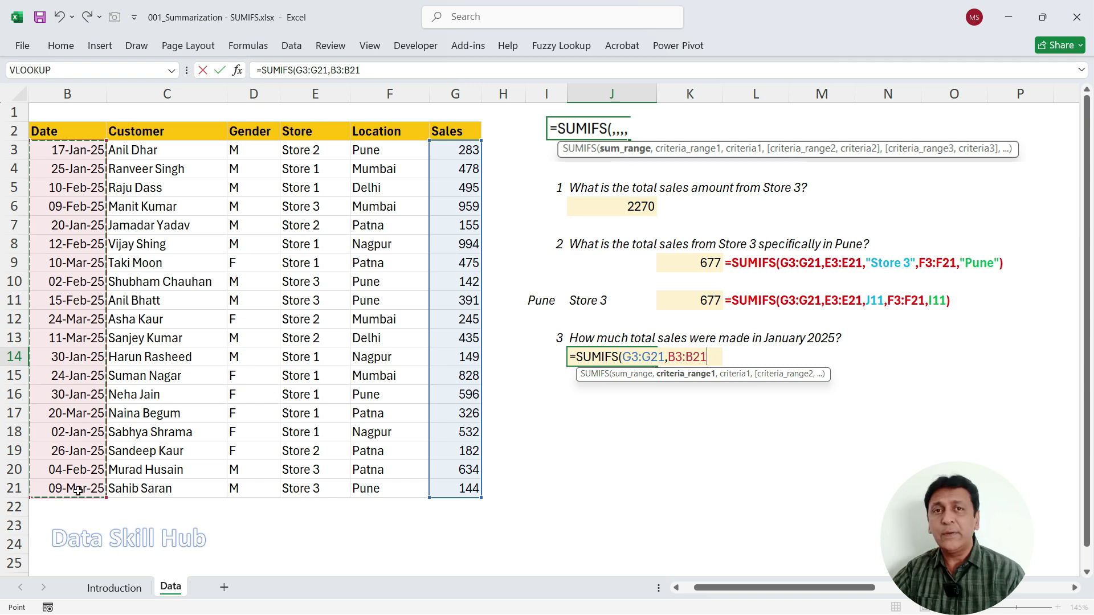
pyautogui.write(',')
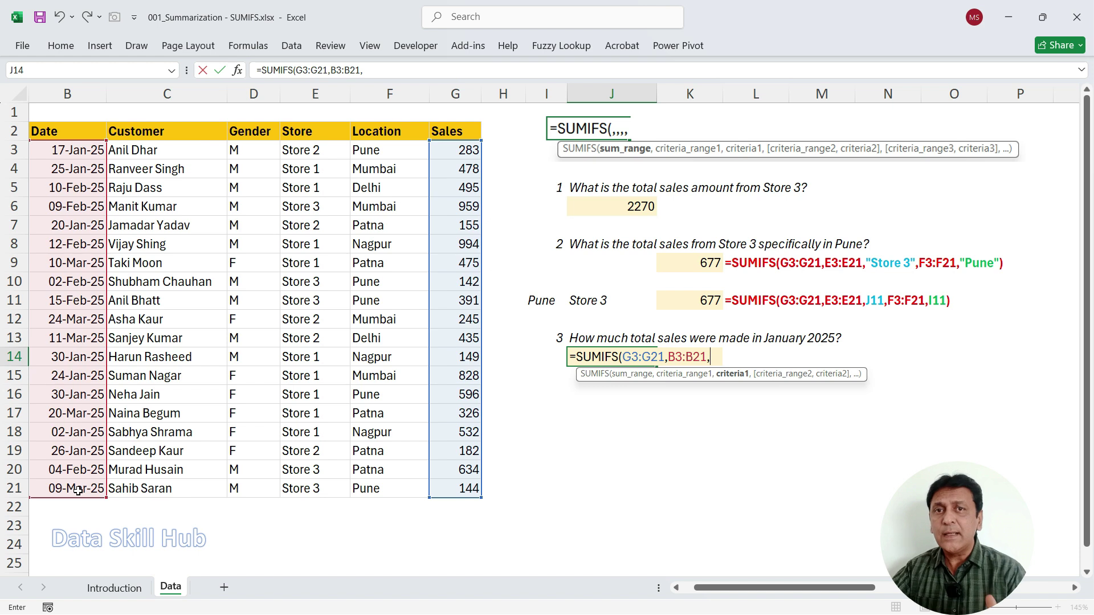
pyautogui.write('"')
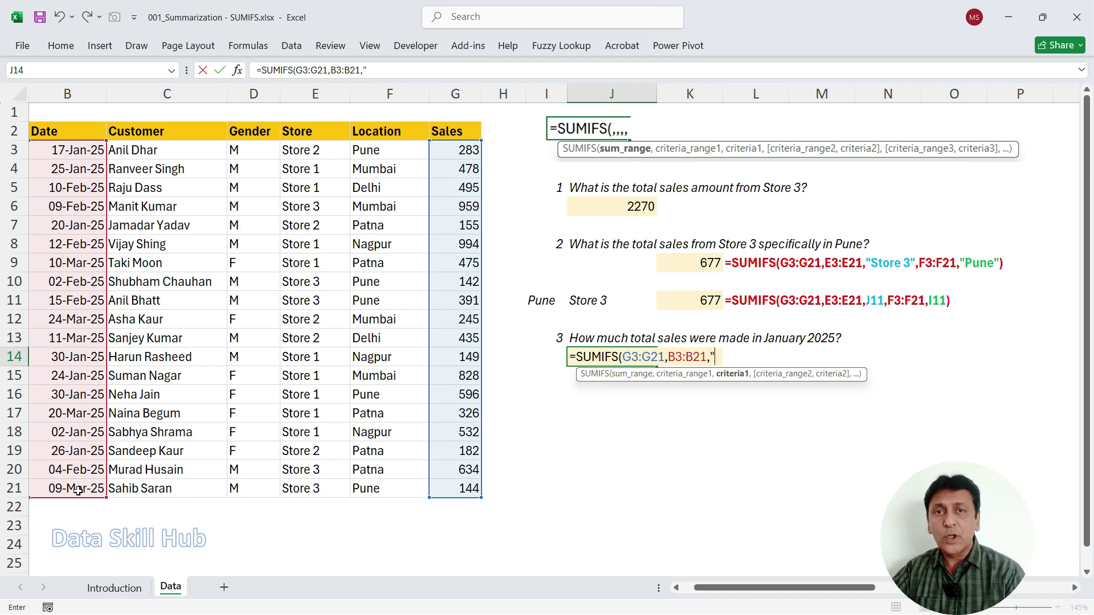
pyautogui.write('>=')
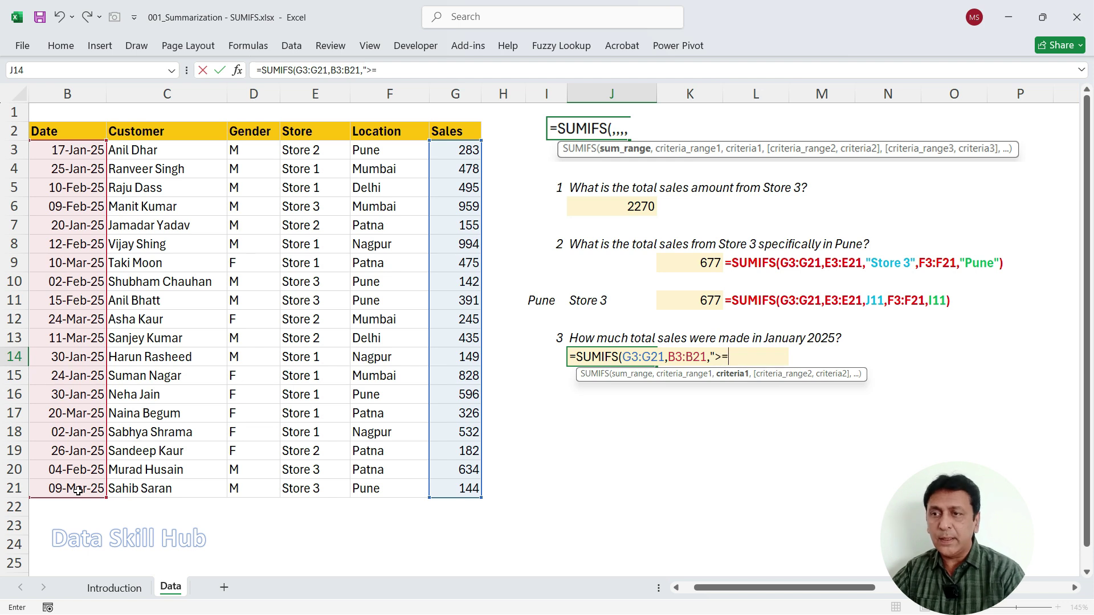
pyautogui.write('1-1-2025"')
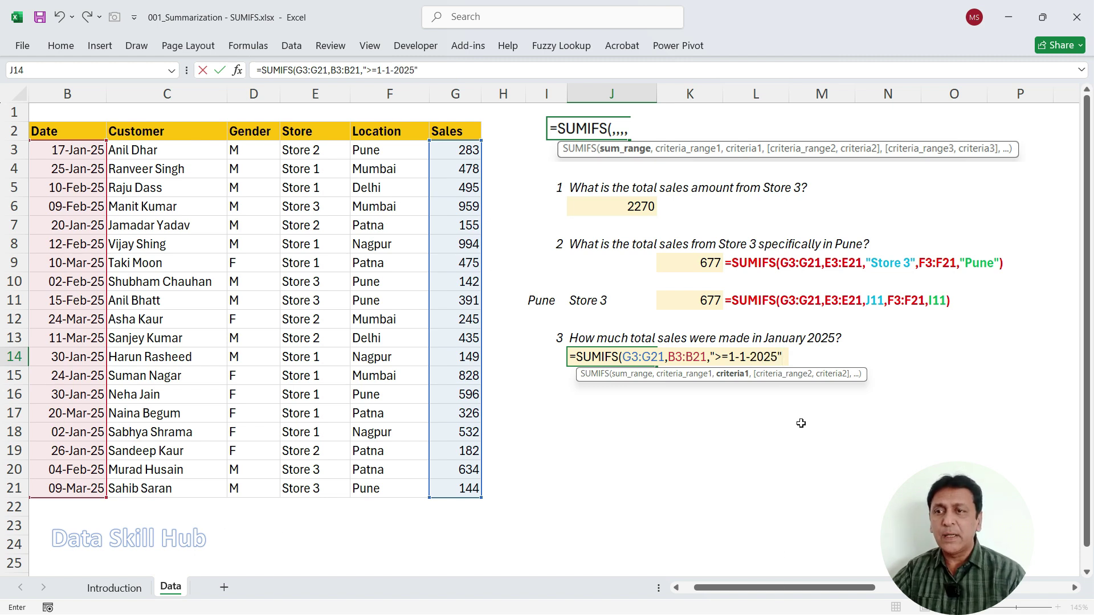
pyautogui.write(',')
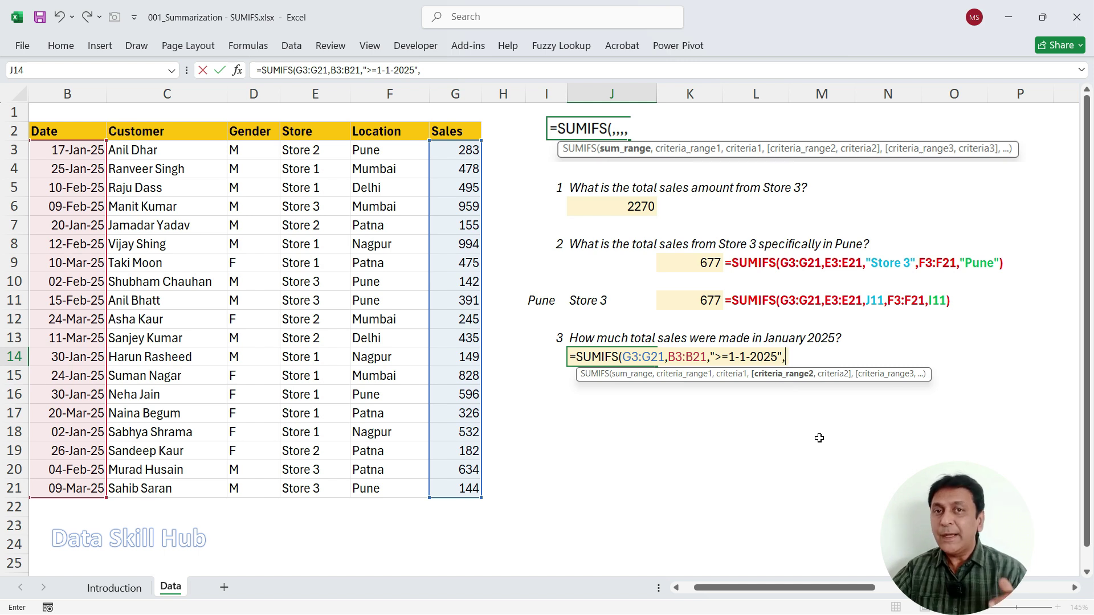
# - Add B3:B21 as the second criteria range with the criterion "<=31-1-2025" and enter the completed formula in J14
pyautogui.click(82, 153)
pyautogui.moveTo(86, 189); pyautogui.dragTo(83, 491)
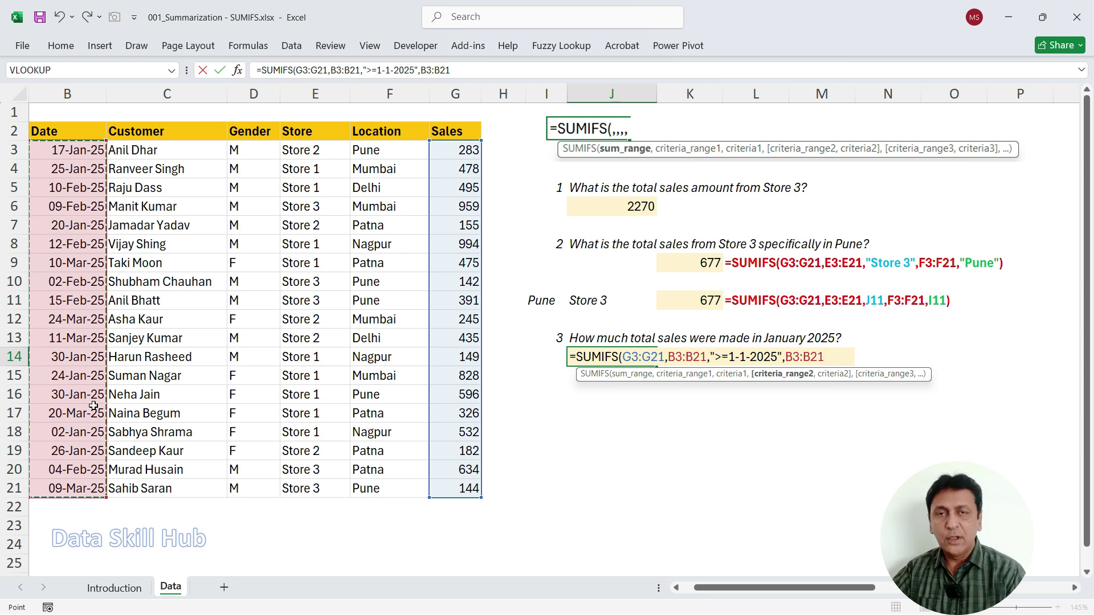
pyautogui.write(',')
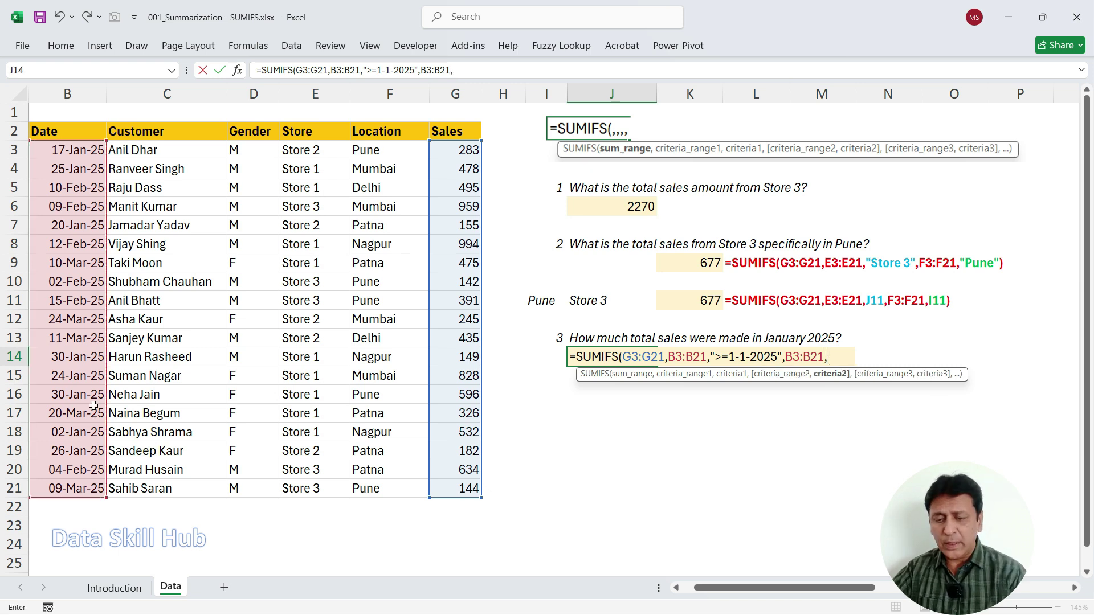
pyautogui.write('"<=31-1-20')
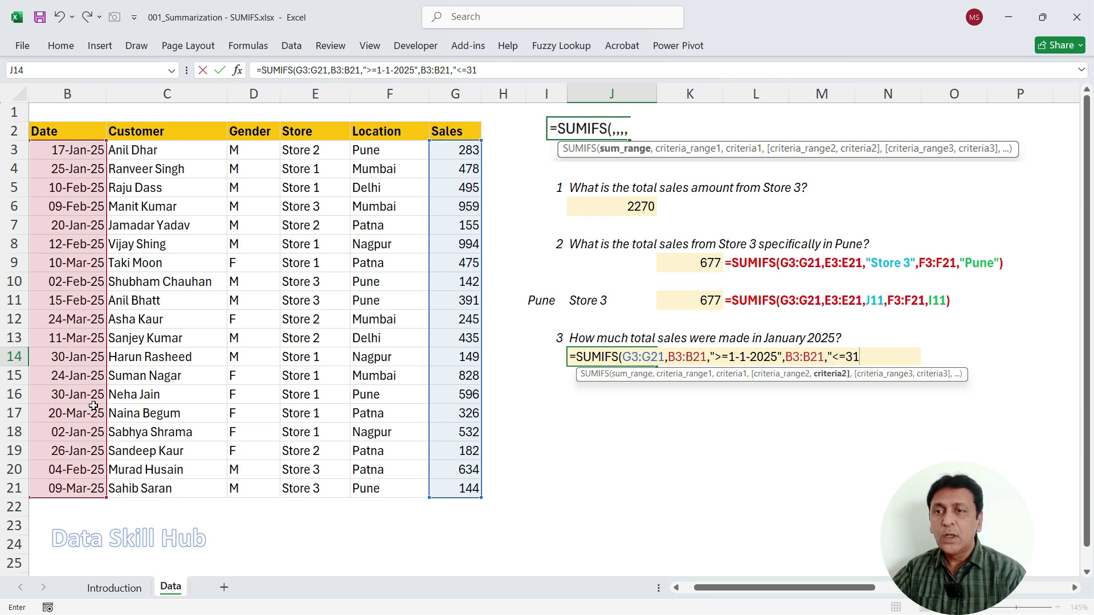
pyautogui.write('25')
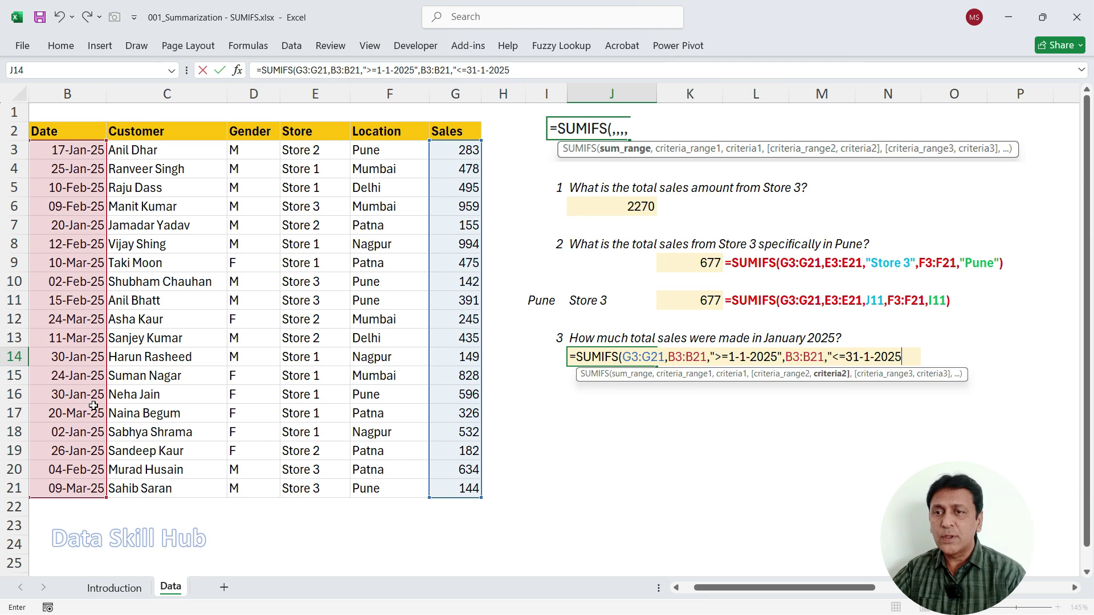
pyautogui.write('"')
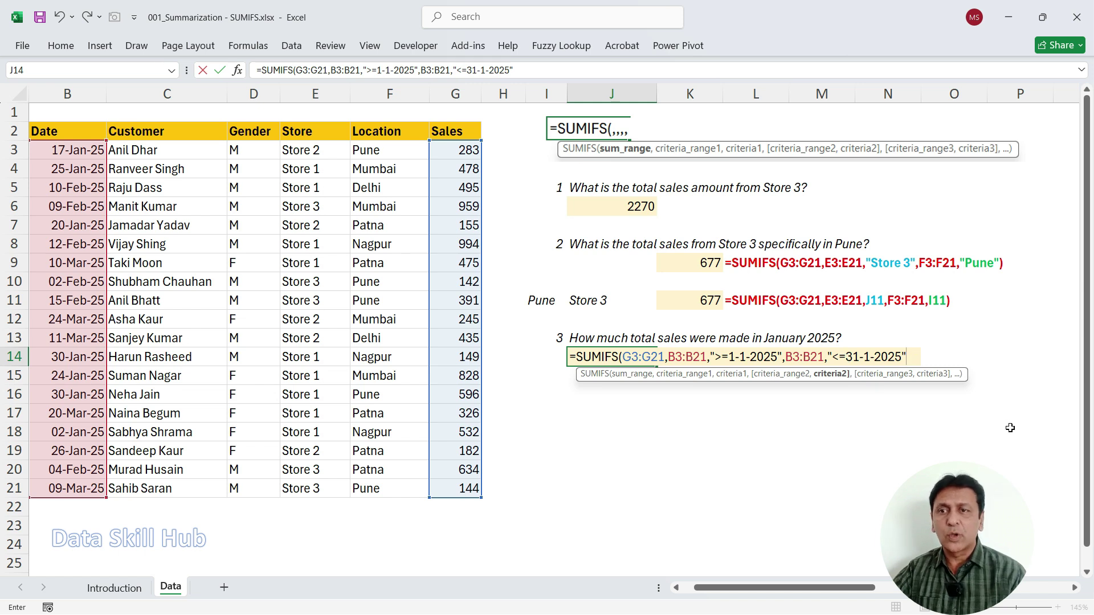
pyautogui.write(')')
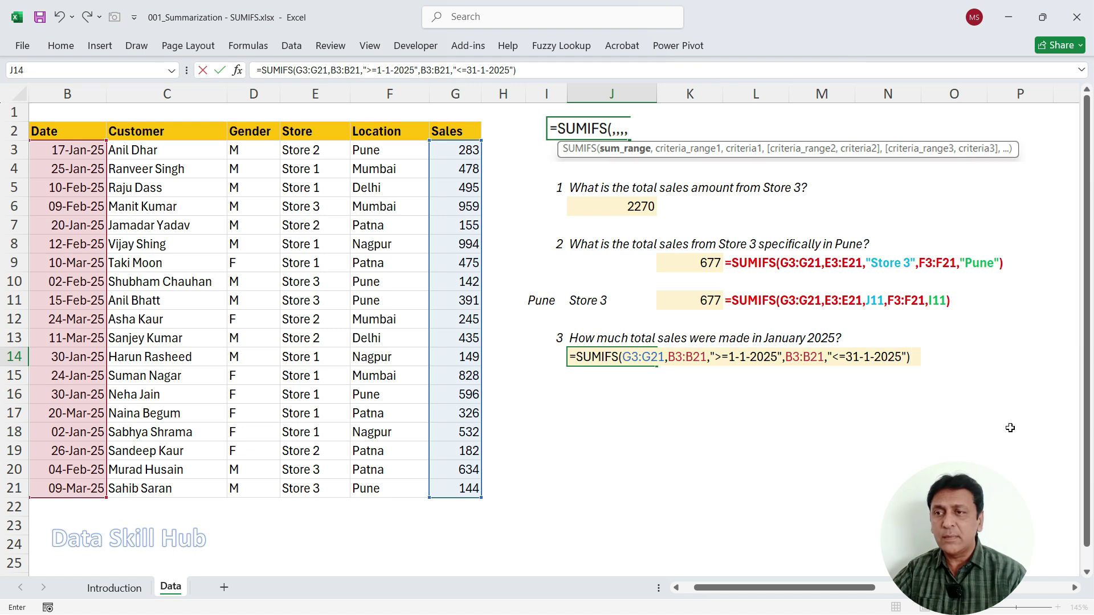
pyautogui.hotkey('ctrl', 'Return')
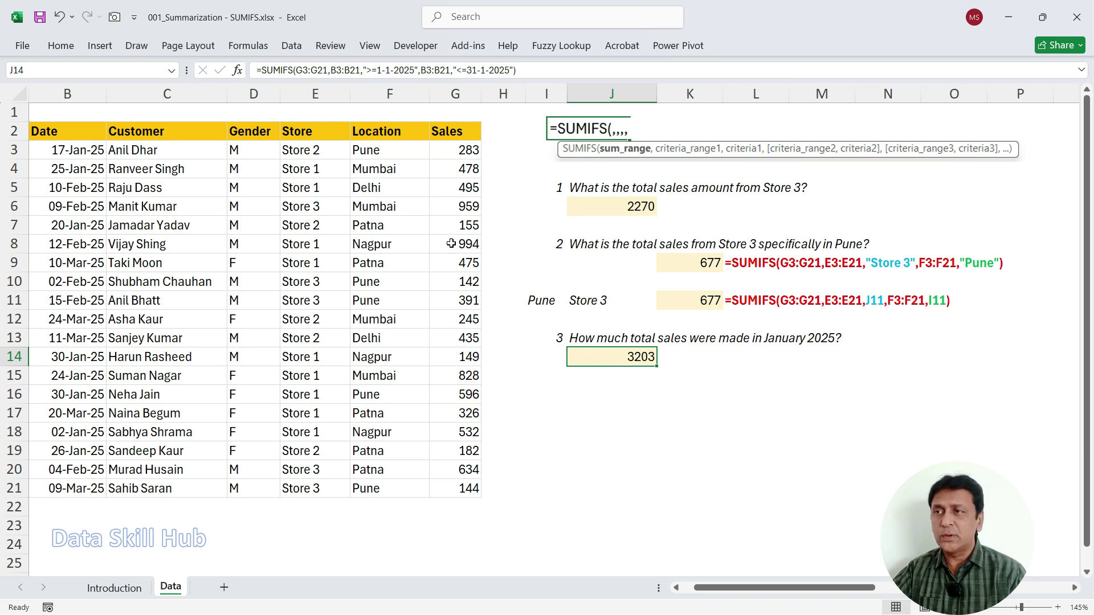
# - Turn on filters for the sales table and filter the Date column to January 2025 only
pyautogui.click(53, 126)
pyautogui.hotkey('alt', 'd')
pyautogui.press('f')
pyautogui.press('f')
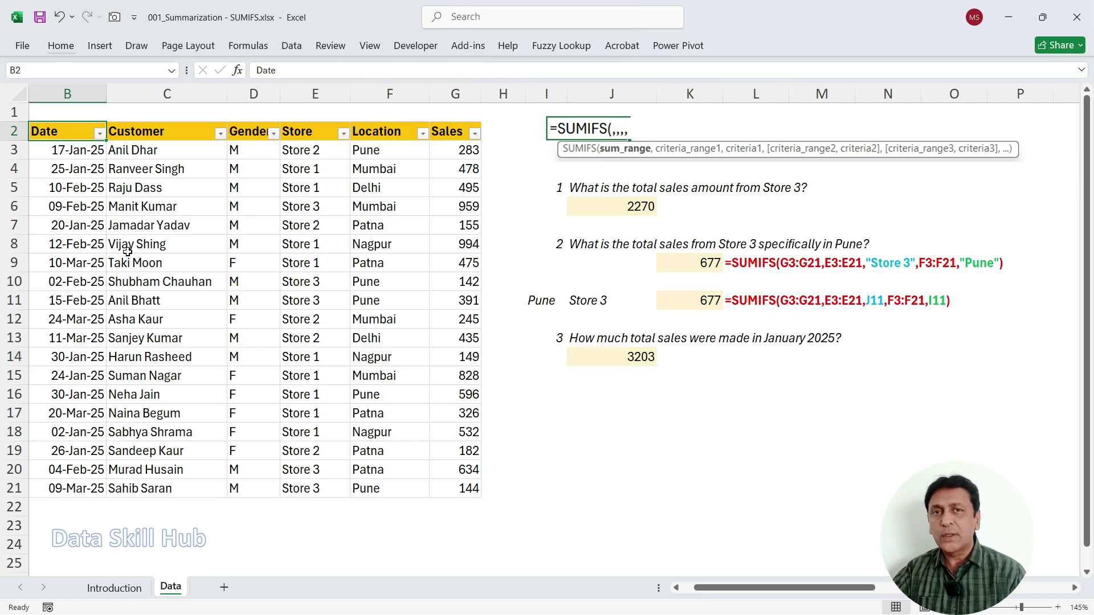
pyautogui.click(99, 134)
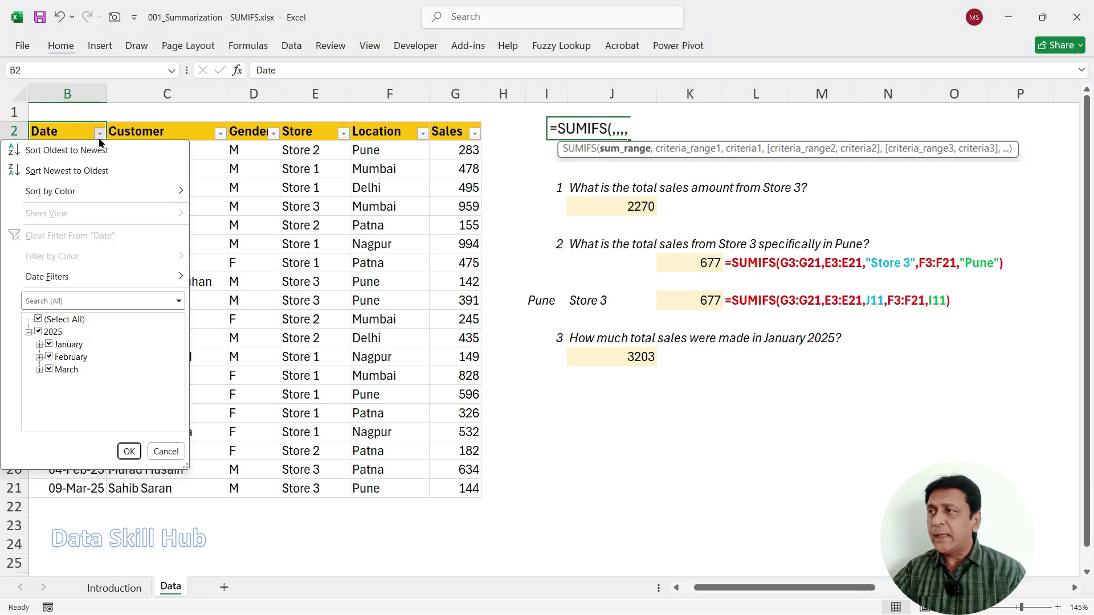
pyautogui.click(38, 320)
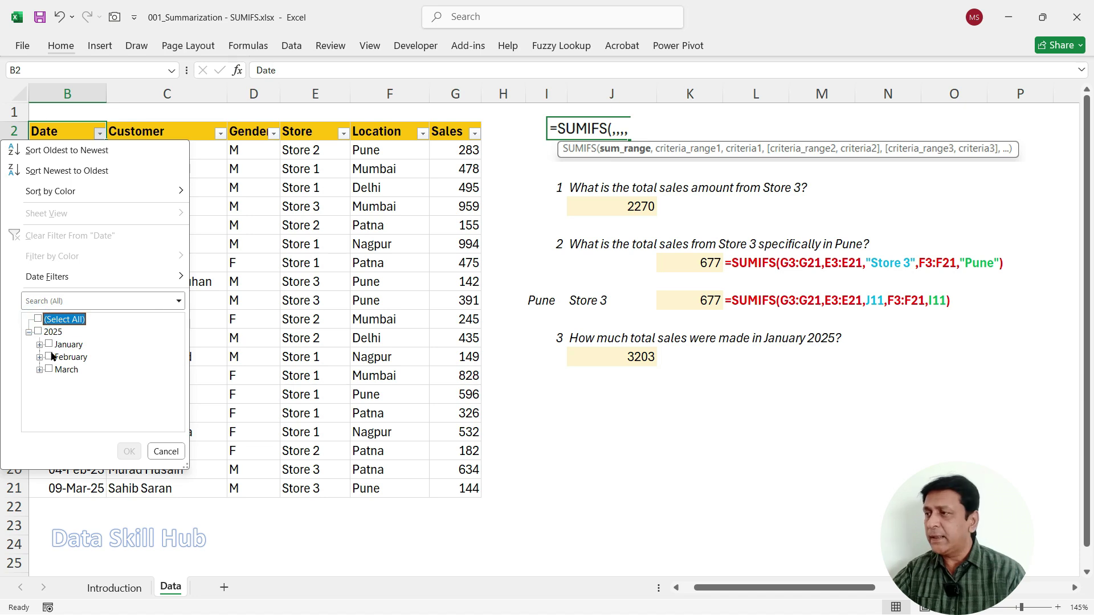
pyautogui.click(48, 345)
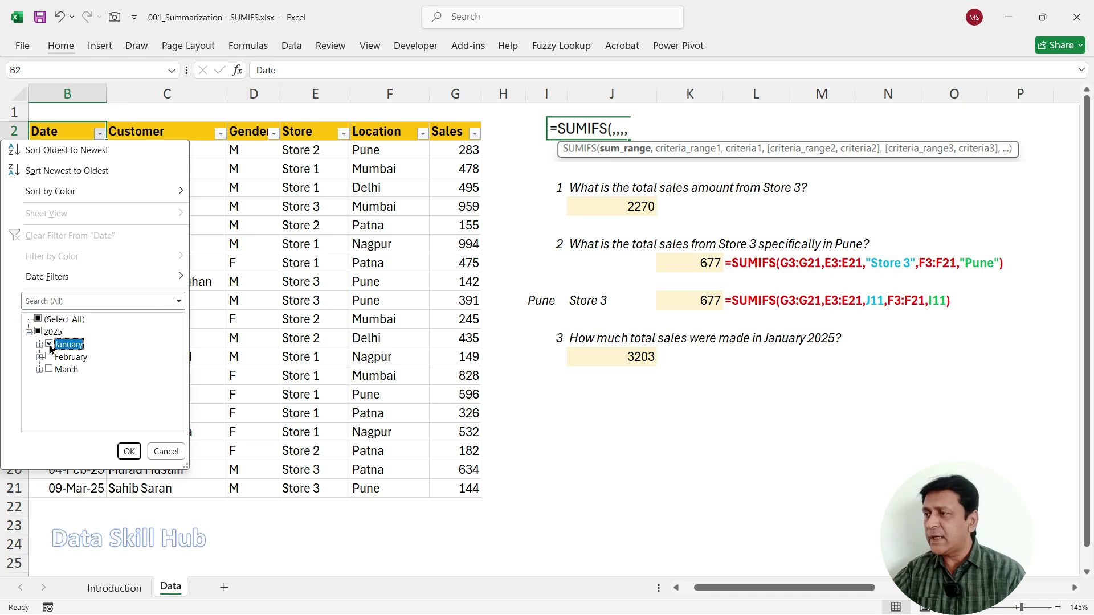
pyautogui.click(129, 452)
# - Select the visible January sales amounts and mark up their sum against the SUMIFS result for question 3
pyautogui.moveTo(448, 150); pyautogui.dragTo(448, 281)
pyautogui.moveTo(428, 144)
pyautogui.mouseDown()
pyautogui.moveTo(488, 263)
pyautogui.moveTo(496, 310)
pyautogui.mouseUp()
pyautogui.moveTo(829, 584)
pyautogui.mouseDown()
pyautogui.moveTo(889, 614)
pyautogui.moveTo(436, 277)
pyautogui.moveTo(472, 296)
pyautogui.mouseUp()
pyautogui.moveTo(644, 190)
pyautogui.mouseDown()
pyautogui.moveTo(655, 178)
pyautogui.moveTo(611, 183)
pyautogui.mouseUp()
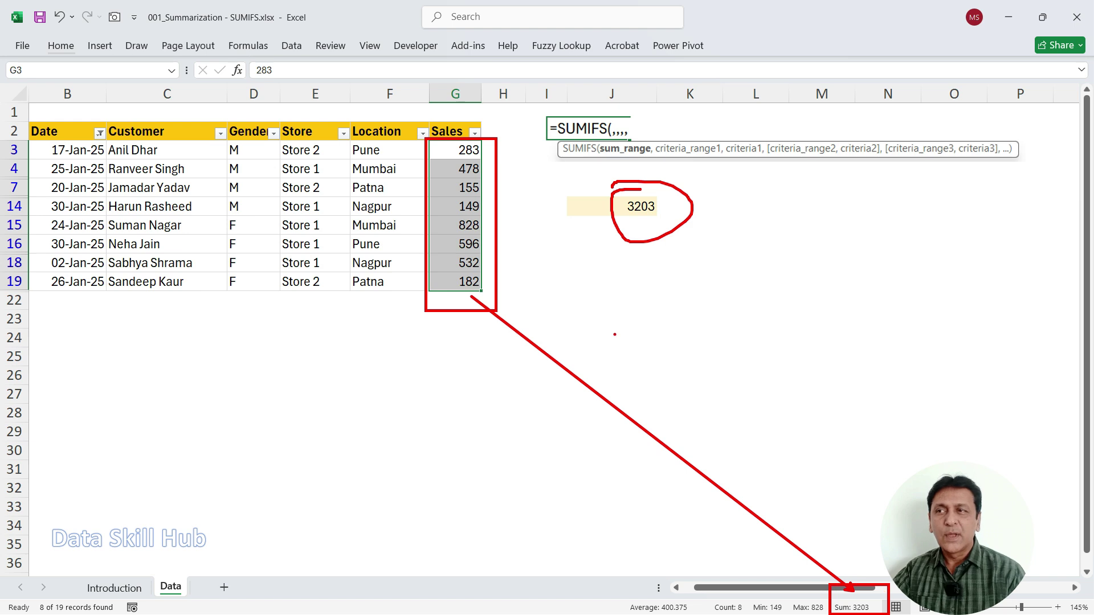
# - Clear the drawings and turn off the filters on the sales table
pyautogui.press('Escape')
pyautogui.click(461, 134)
pyautogui.hotkey('ctrl', 'shift', 'l')
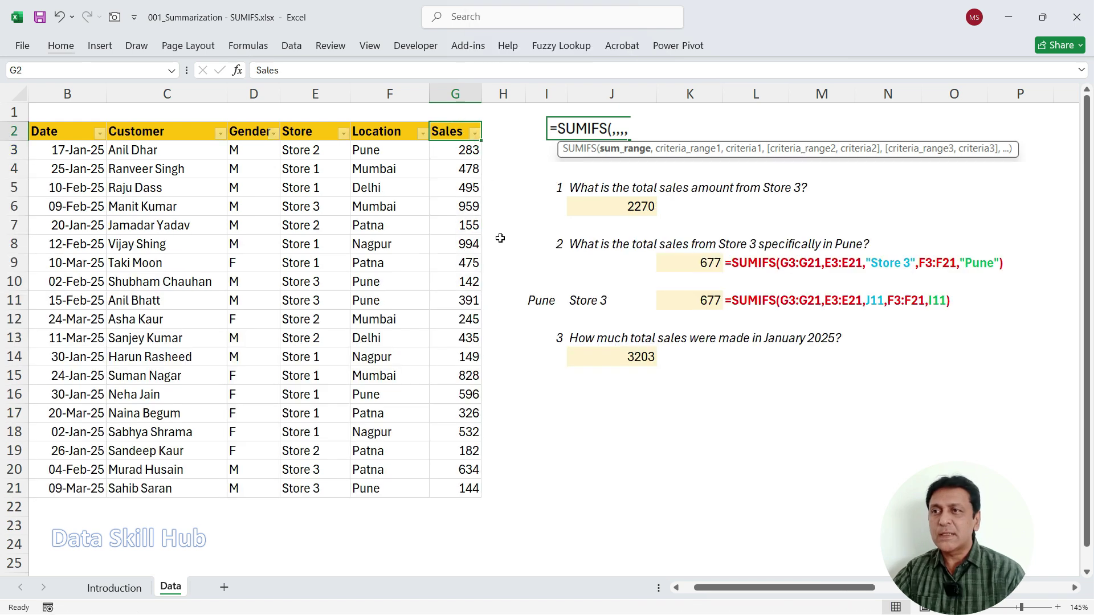
# - Review the J14 formula by marking its sum range, both date ranges, both date criteria and its result
pyautogui.moveTo(646, 348)
pyautogui.mouseDown()
pyautogui.moveTo(682, 365)
pyautogui.moveTo(627, 333)
pyautogui.mouseUp()
pyautogui.press('Escape')
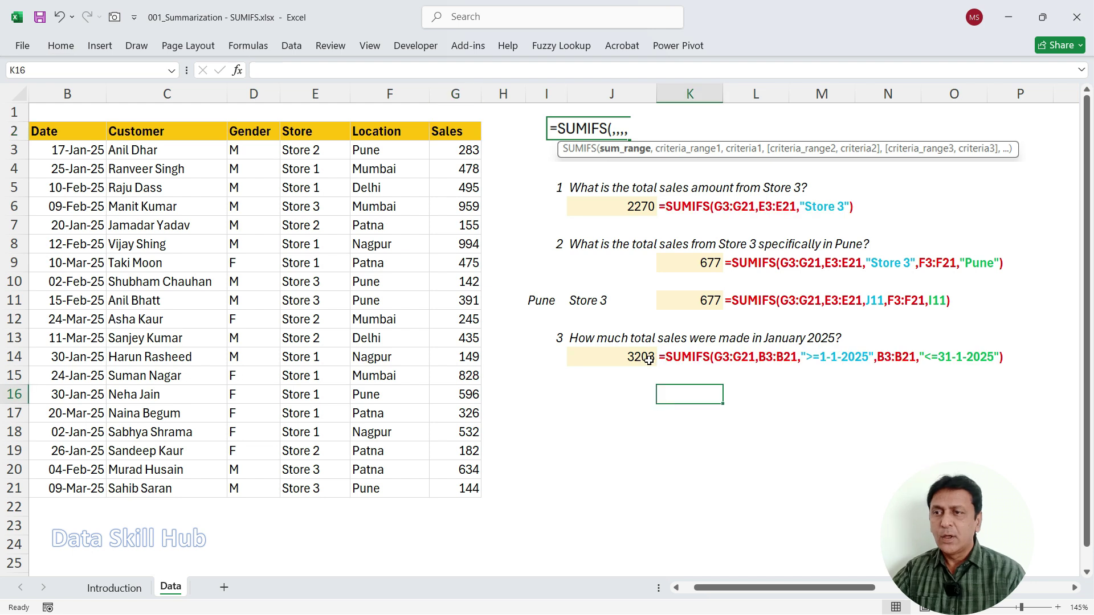
pyautogui.click(649, 359)
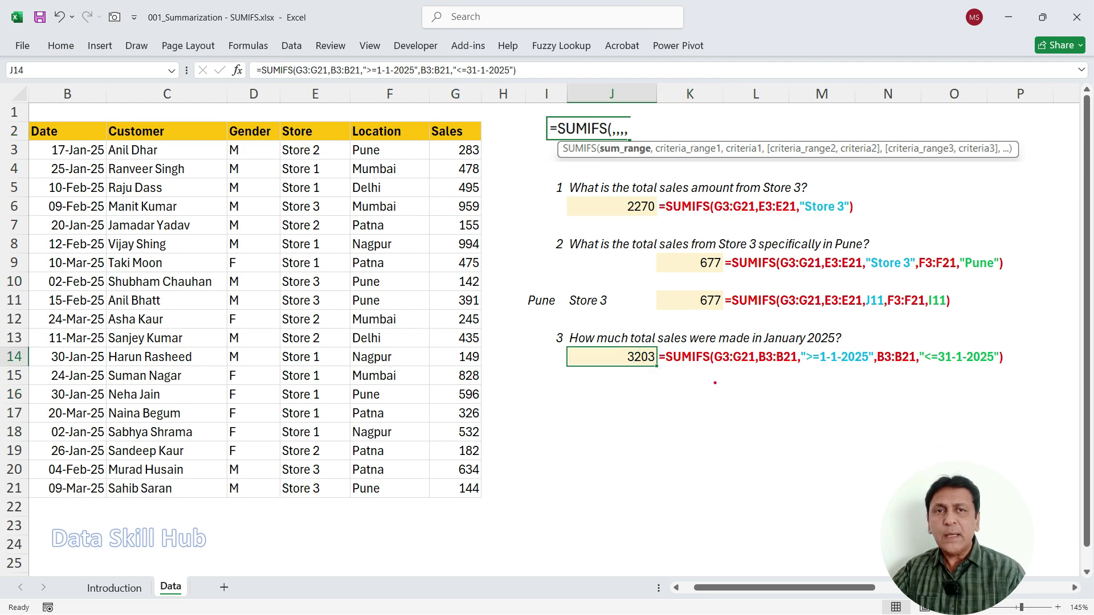
pyautogui.moveTo(718, 367)
pyautogui.mouseDown()
pyautogui.moveTo(800, 368)
pyautogui.moveTo(778, 397)
pyautogui.mouseUp()
pyautogui.moveTo(815, 367)
pyautogui.mouseDown()
pyautogui.moveTo(922, 368)
pyautogui.moveTo(901, 406)
pyautogui.mouseUp()
pyautogui.moveTo(942, 369); pyautogui.dragTo(978, 368)
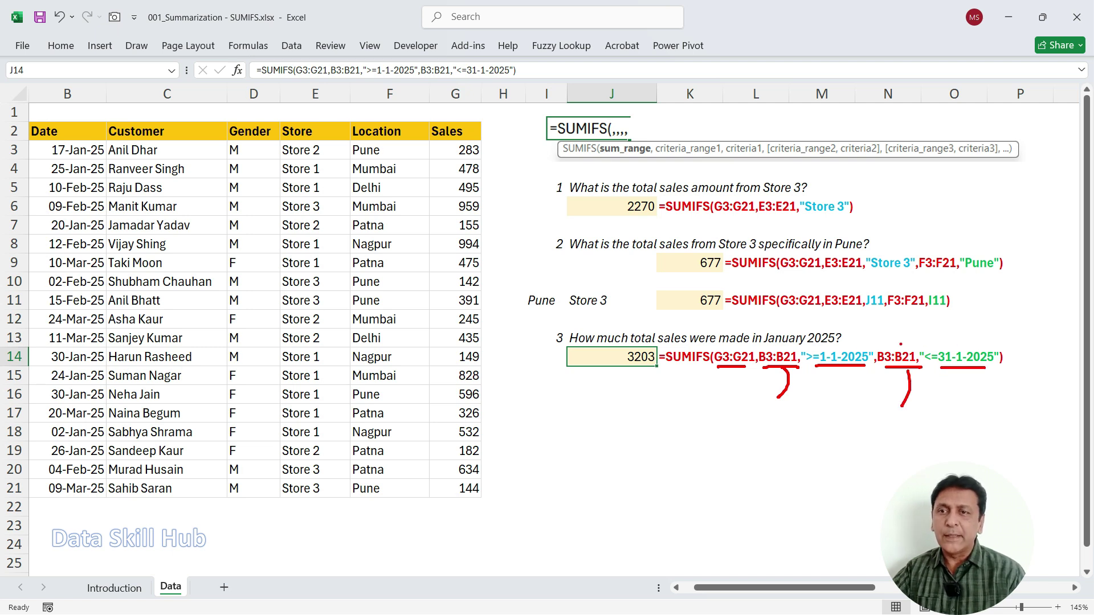
pyautogui.moveTo(821, 380); pyautogui.dragTo(869, 369)
pyautogui.moveTo(934, 385); pyautogui.dragTo(983, 361)
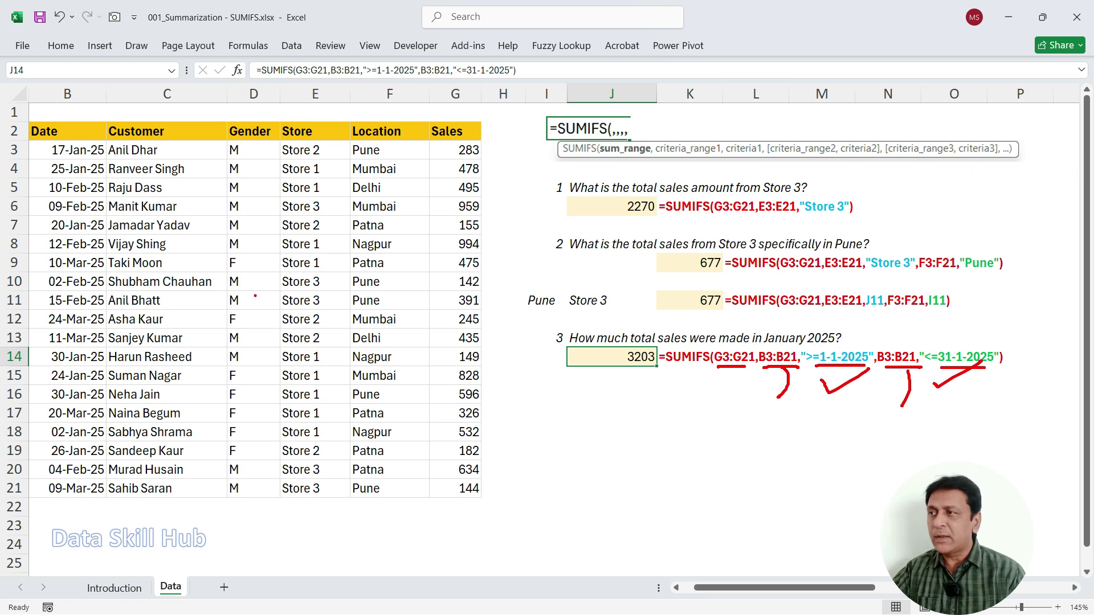
pyautogui.moveTo(627, 336)
pyautogui.mouseDown()
pyautogui.moveTo(678, 365)
pyautogui.moveTo(597, 342)
pyautogui.mouseUp()
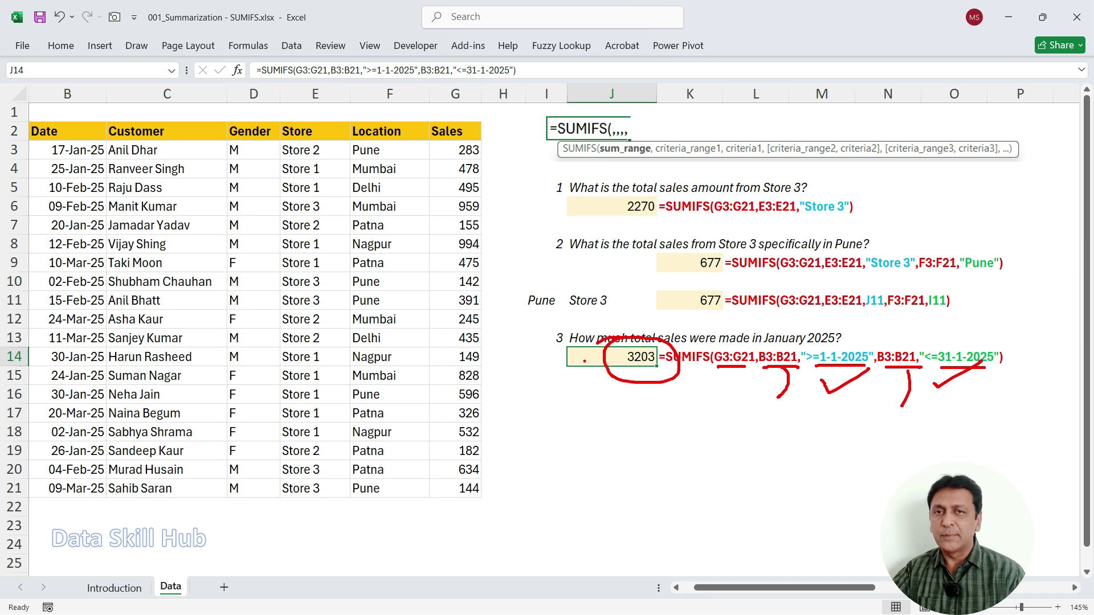
pyautogui.click(615, 394)
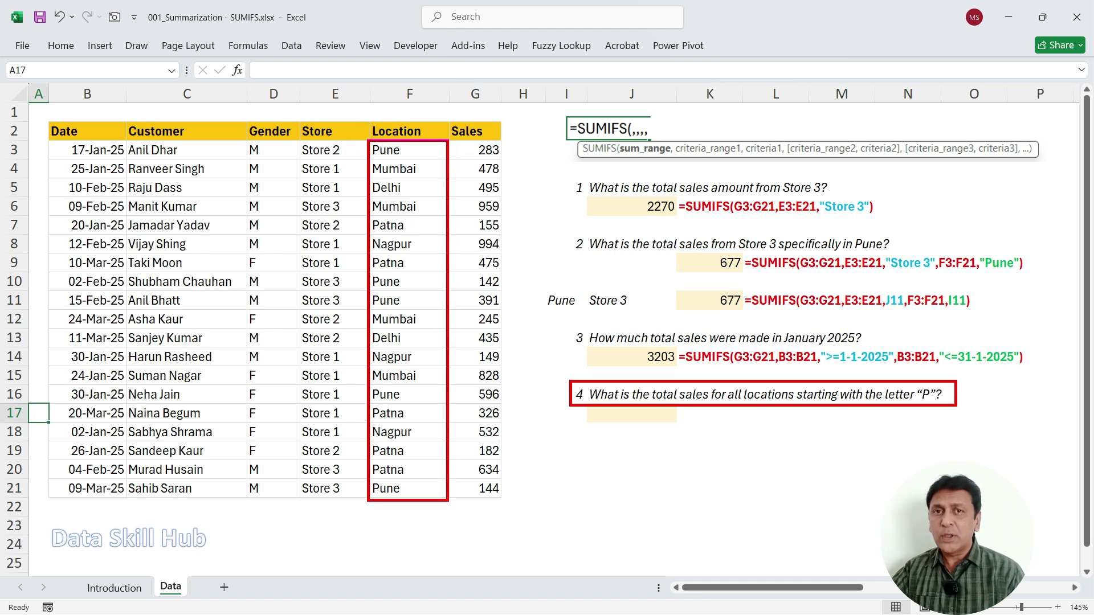
# - Sketch a P below question 4, examine the Location filter list for names starting with P, and turn the filters off again
pyautogui.moveTo(685, 437); pyautogui.dragTo(685, 452)
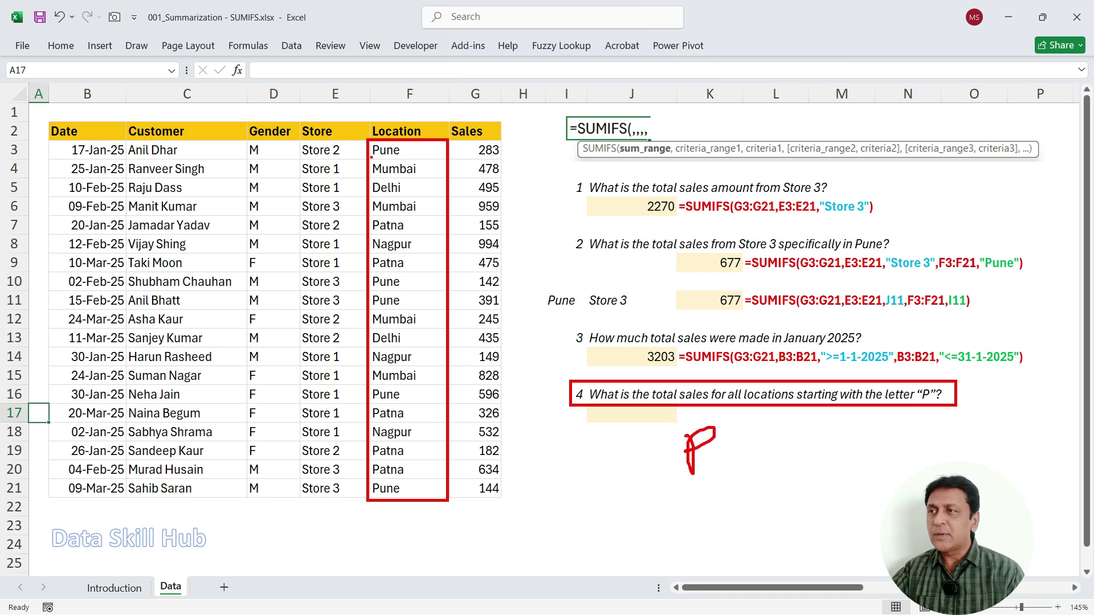
pyautogui.rightClick(367, 158)
pyautogui.click(408, 134)
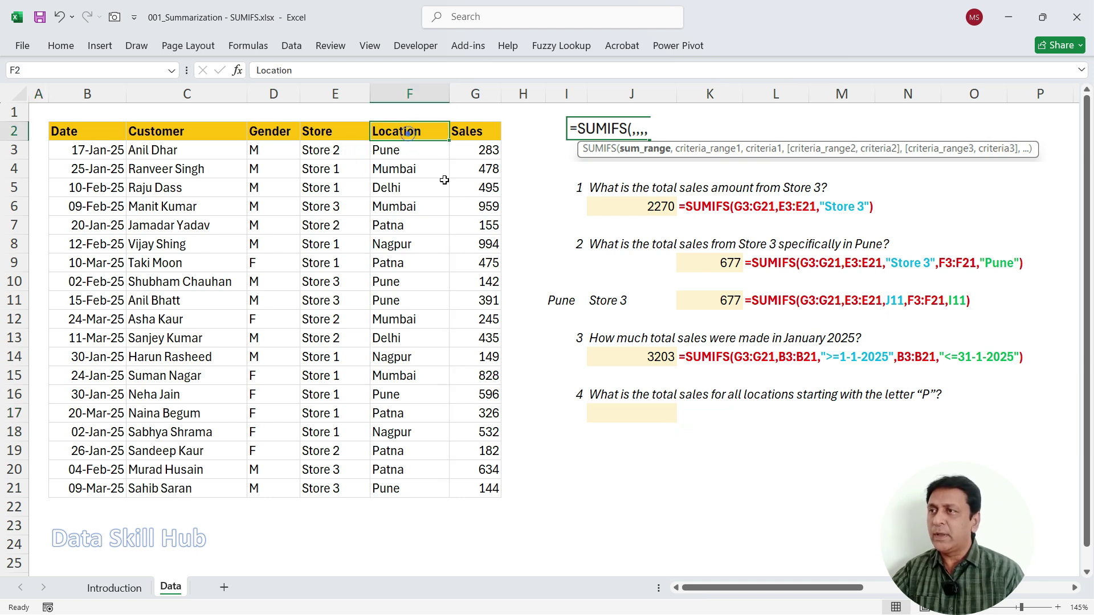
pyautogui.hotkey('ctrl', 'shift', 'l')
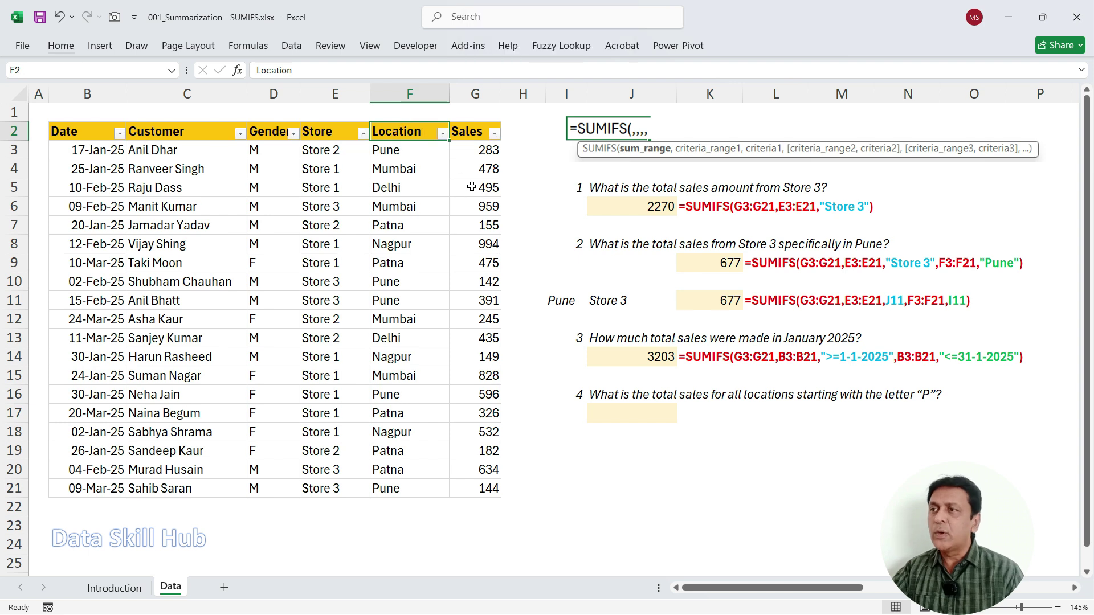
pyautogui.click(443, 134)
pyautogui.moveTo(446, 119)
pyautogui.mouseDown()
pyautogui.moveTo(486, 128)
pyautogui.moveTo(408, 123)
pyautogui.mouseUp()
pyautogui.moveTo(281, 360)
pyautogui.mouseDown()
pyautogui.moveTo(335, 393)
pyautogui.moveTo(280, 360)
pyautogui.mouseUp()
pyautogui.moveTo(369, 354); pyautogui.dragTo(331, 379)
pyautogui.press('Escape')
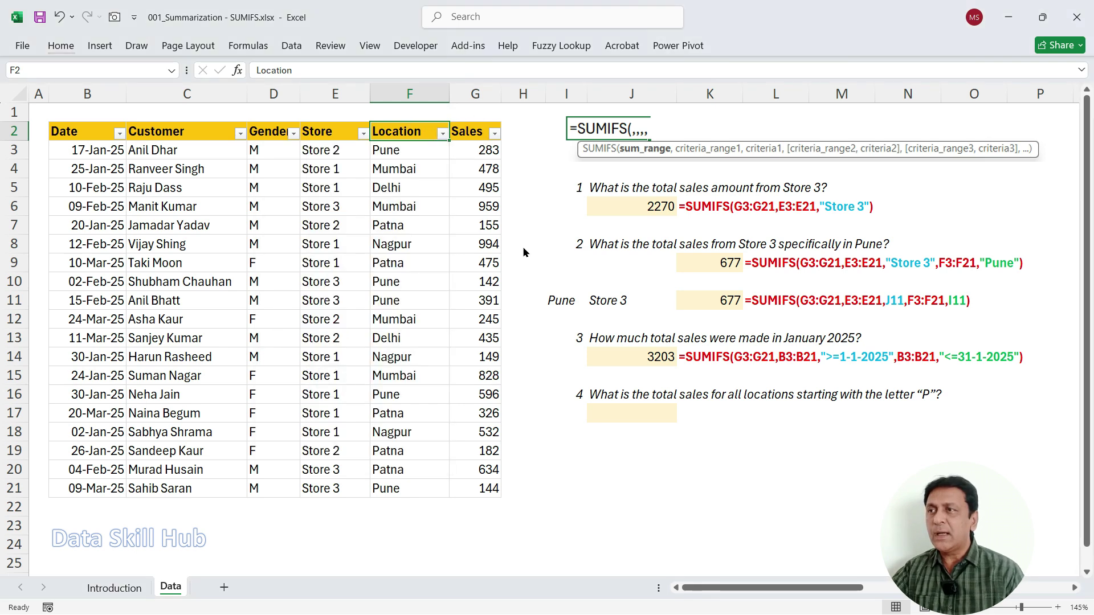
pyautogui.hotkey('ctrl', 'shift', 'l')
# - Underline a Pune row and a Patna row, sketch an asterisk wildcard beside the table, and clear the drawings
pyautogui.moveTo(373, 161); pyautogui.dragTo(501, 159)
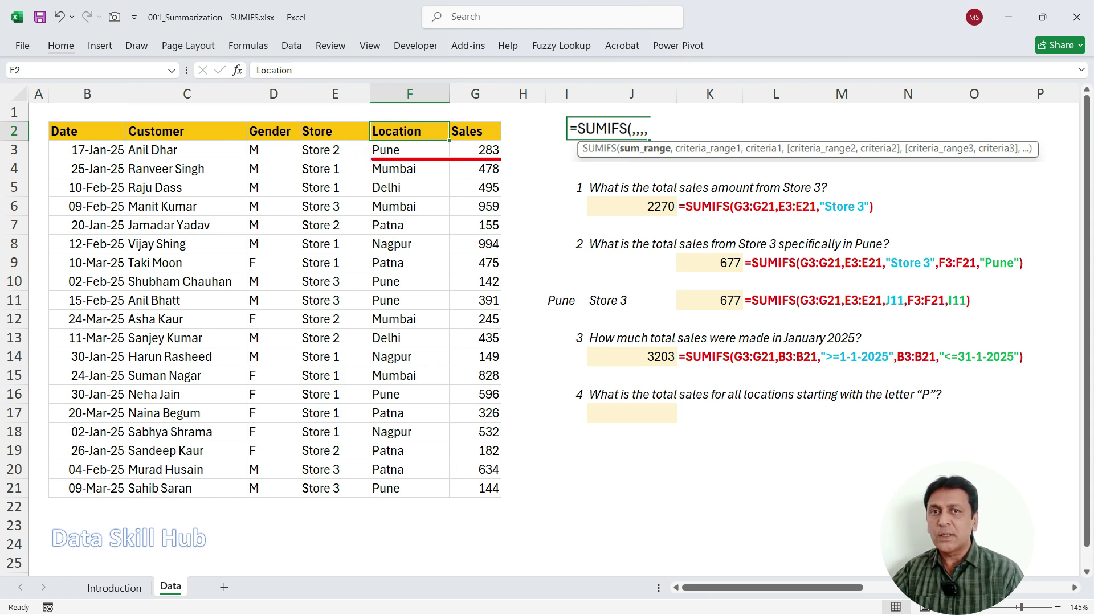
pyautogui.moveTo(365, 272); pyautogui.dragTo(496, 265)
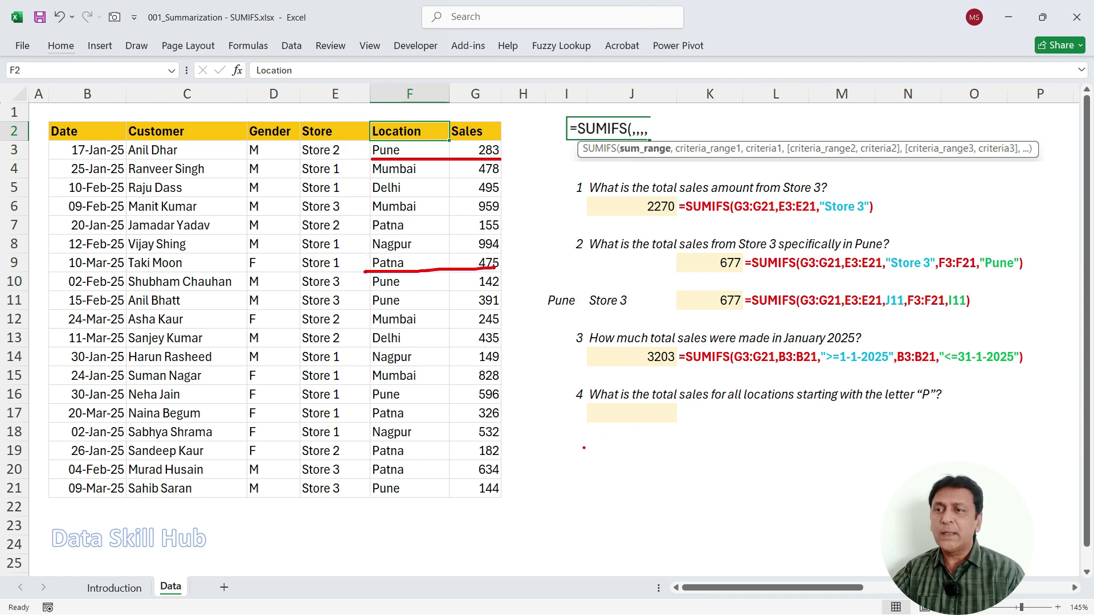
pyautogui.moveTo(512, 352); pyautogui.dragTo(549, 379)
pyautogui.moveTo(549, 347)
pyautogui.mouseDown()
pyautogui.moveTo(522, 391)
pyautogui.moveTo(542, 388)
pyautogui.moveTo(540, 370)
pyautogui.moveTo(509, 365)
pyautogui.mouseUp()
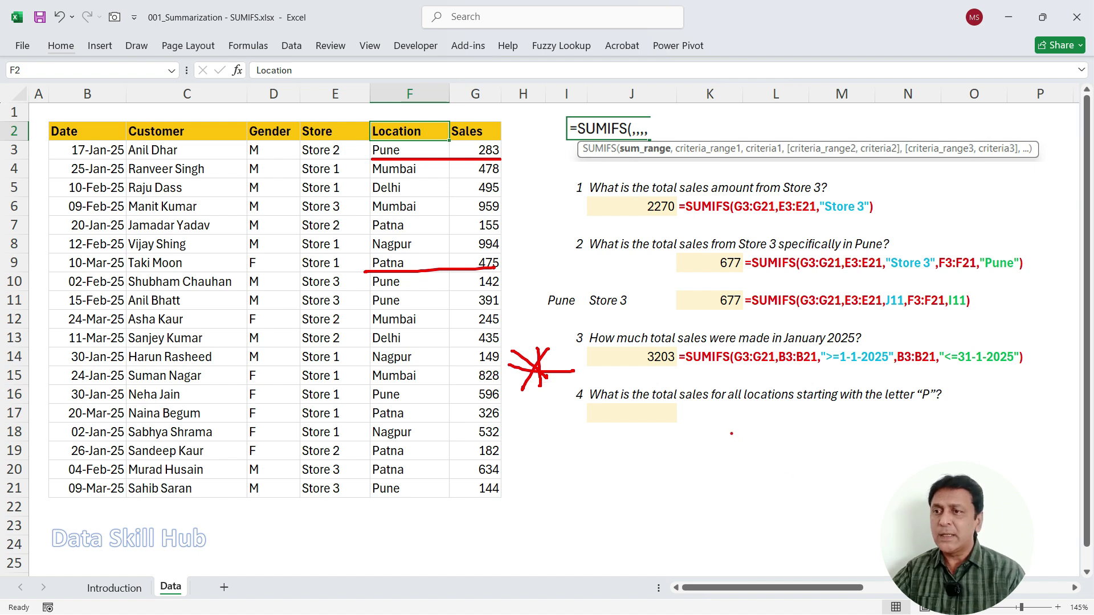
pyautogui.press('Escape')
# - Start a SUMIFS formula in J17 with G3:G21 as the sum range and the locations F3:F21 as the criteria range
pyautogui.click(601, 412)
pyautogui.write('=sumifs')
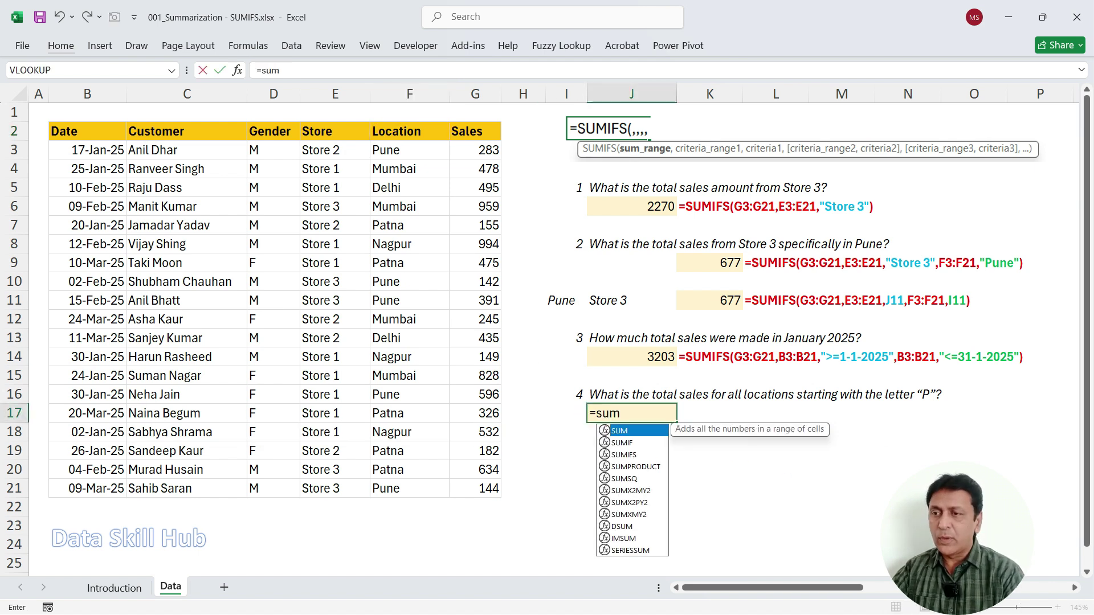
pyautogui.press('Tab')
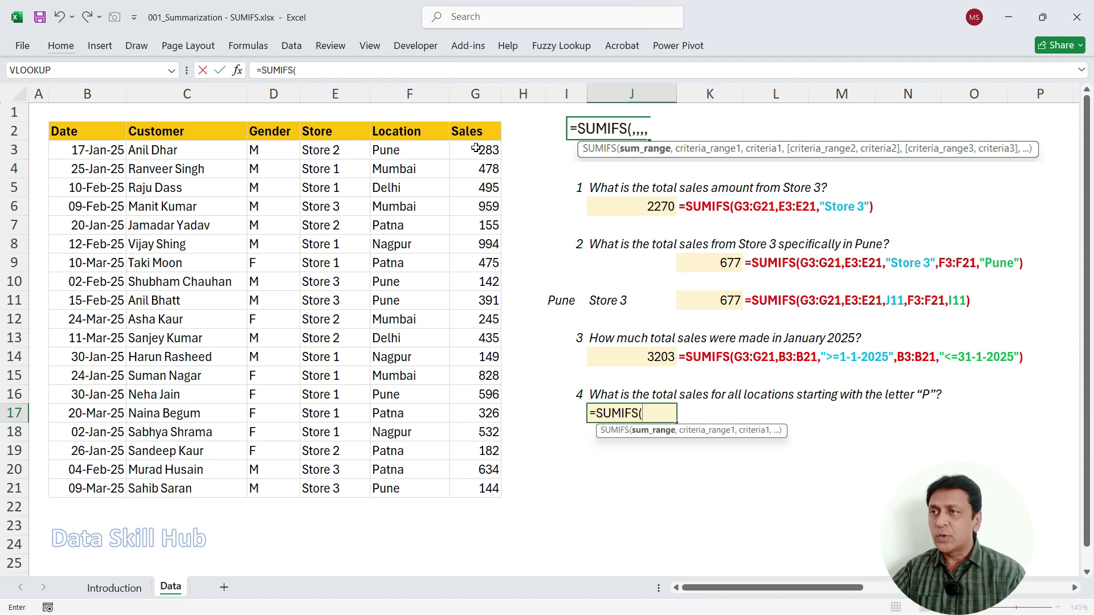
pyautogui.moveTo(477, 149); pyautogui.dragTo(476, 484)
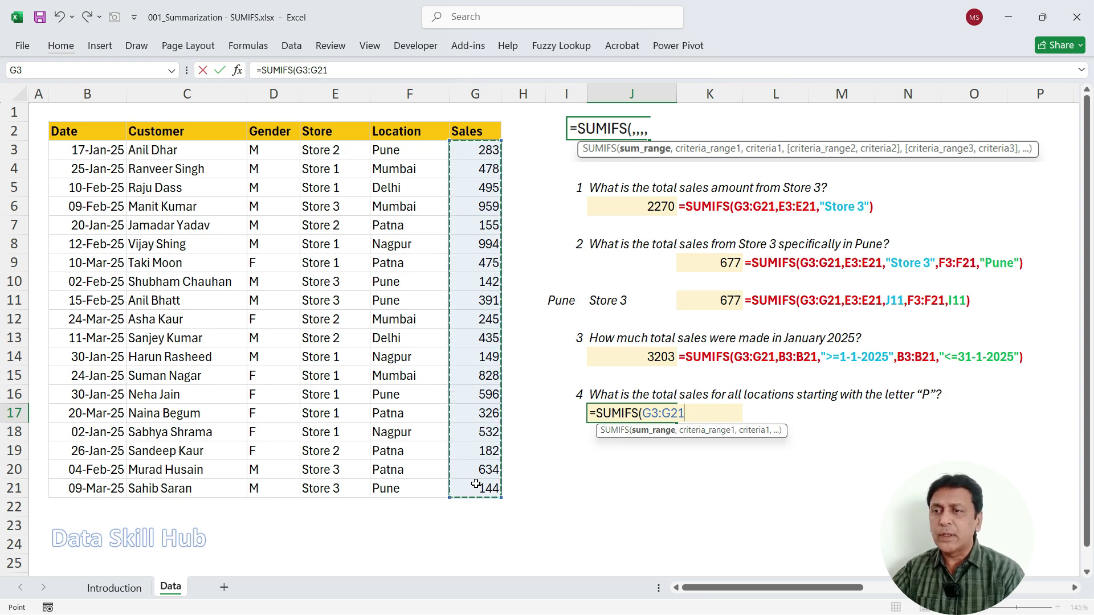
pyautogui.write(',')
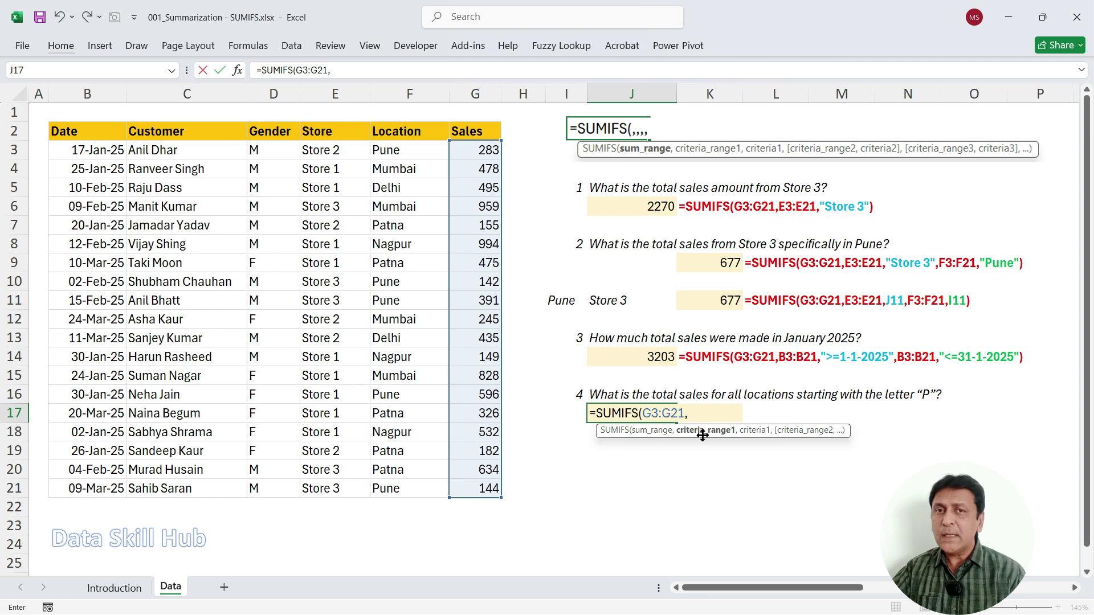
pyautogui.moveTo(395, 150); pyautogui.dragTo(400, 486)
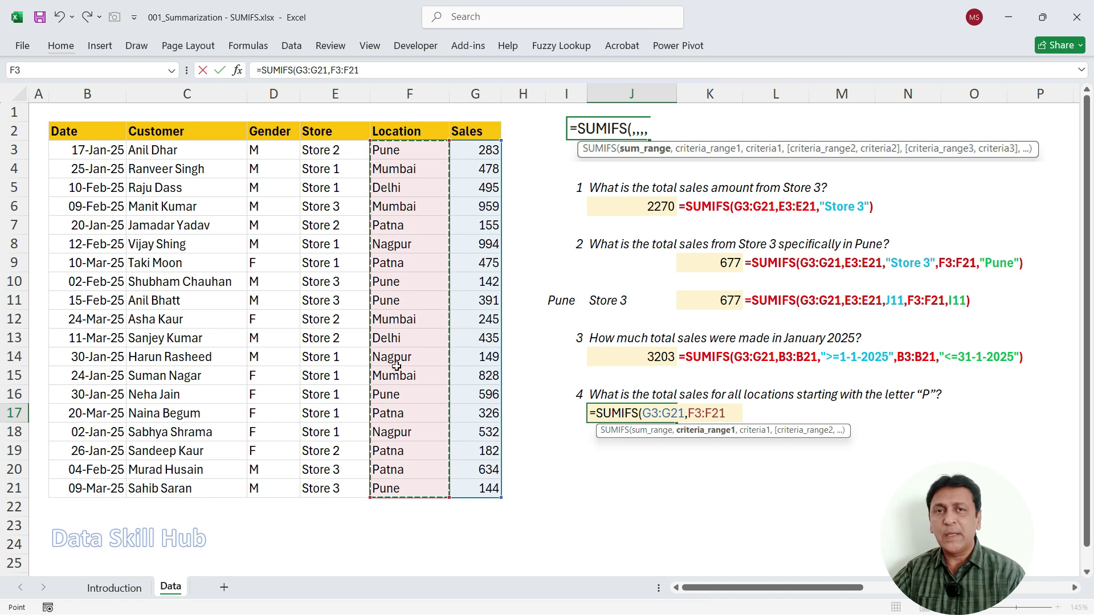
pyautogui.write(',')
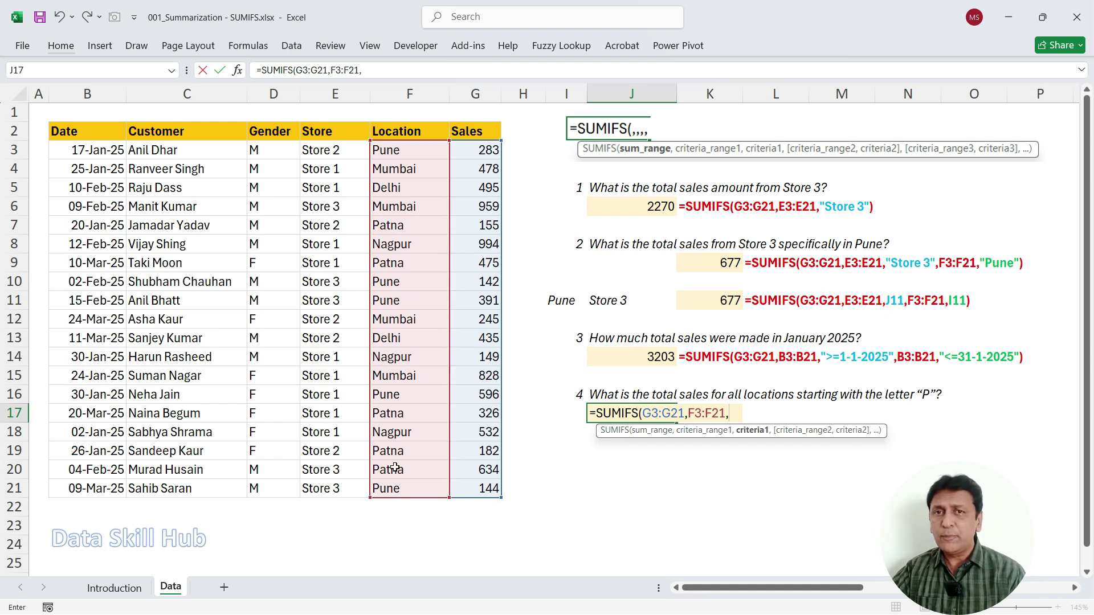
# - Write "Pune" and "Patna" in turn as trial criteria in the J17 formula, and trim the text back to its initial P
pyautogui.write('"Pune"')
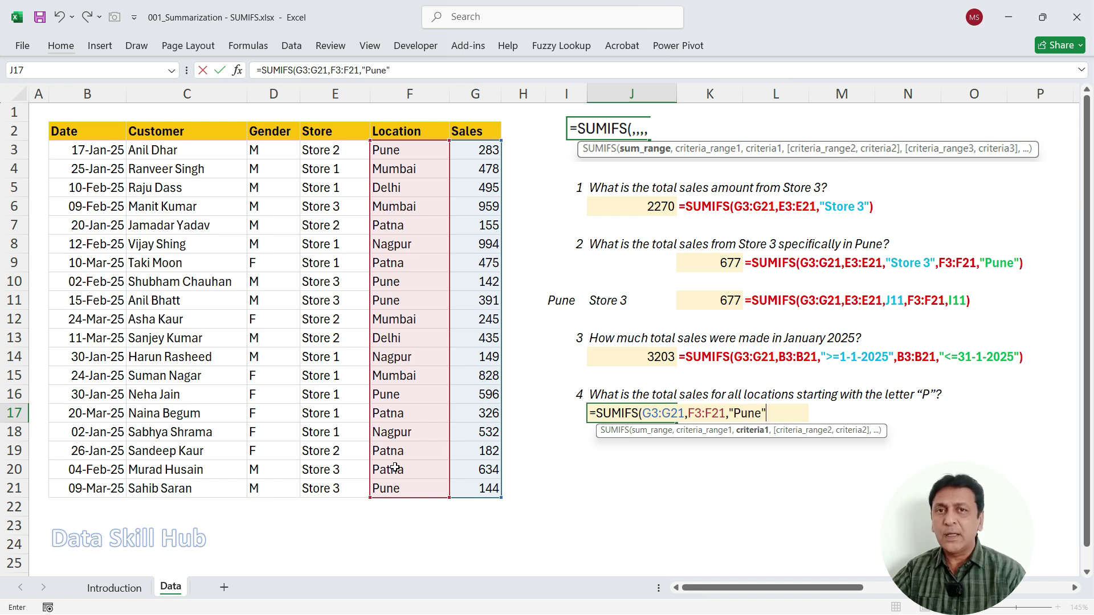
pyautogui.press('BackSpace')
pyautogui.press('BackSpace')
pyautogui.press('BackSpace')
pyautogui.press('BackSpace')
pyautogui.write('atna')
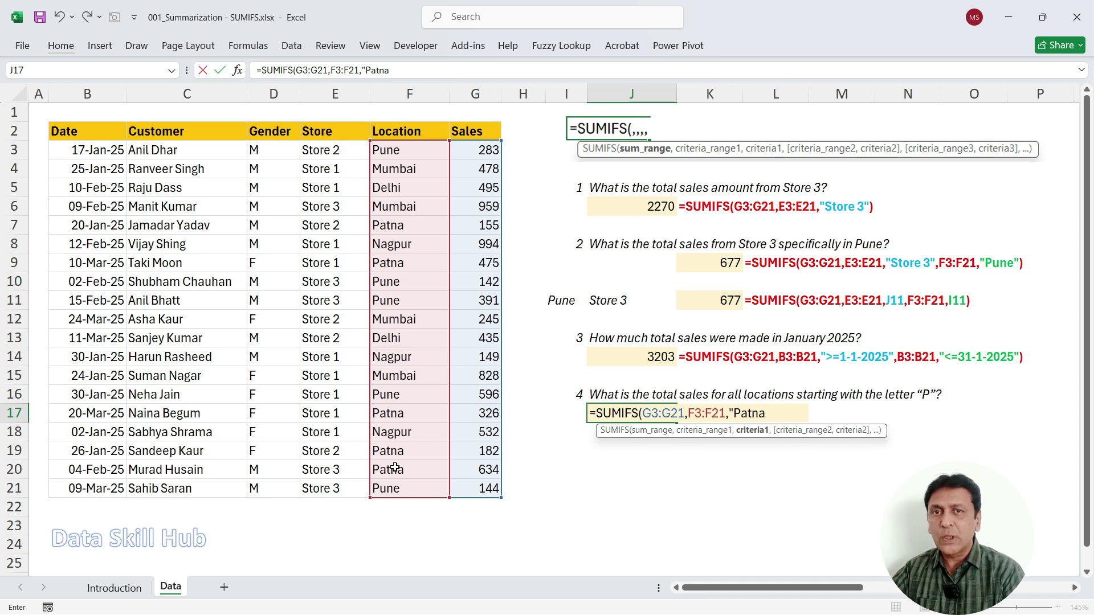
pyautogui.press('BackSpace')
pyautogui.press('BackSpace')
pyautogui.press('BackSpace')
pyautogui.press('BackSpace')
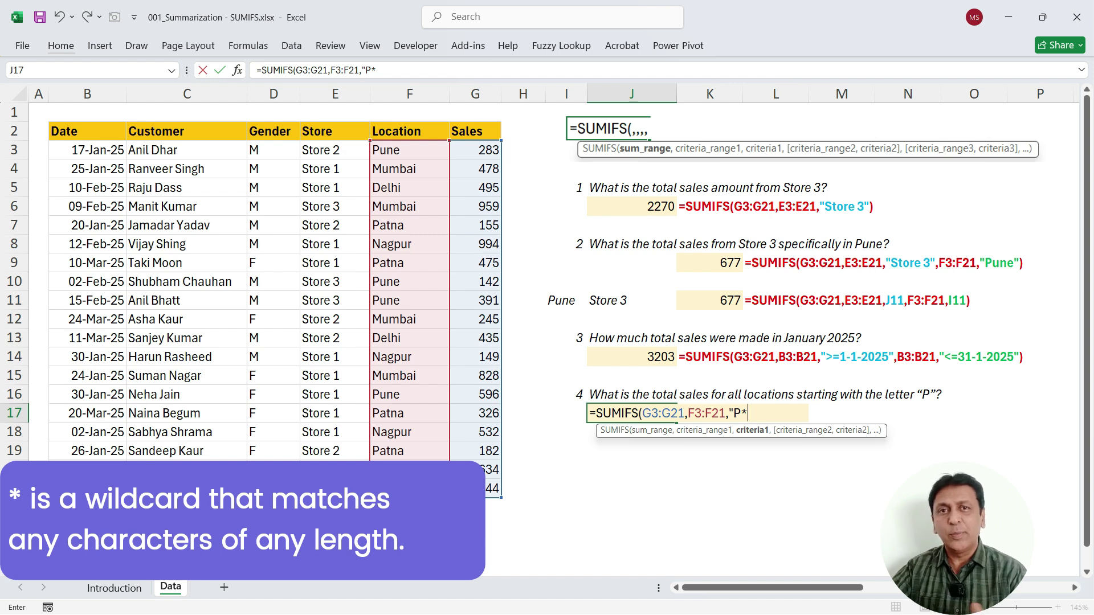
# - Complete the wildcard criterion as "P*" and enter the SUMIFS formula in J17
pyautogui.write('"')
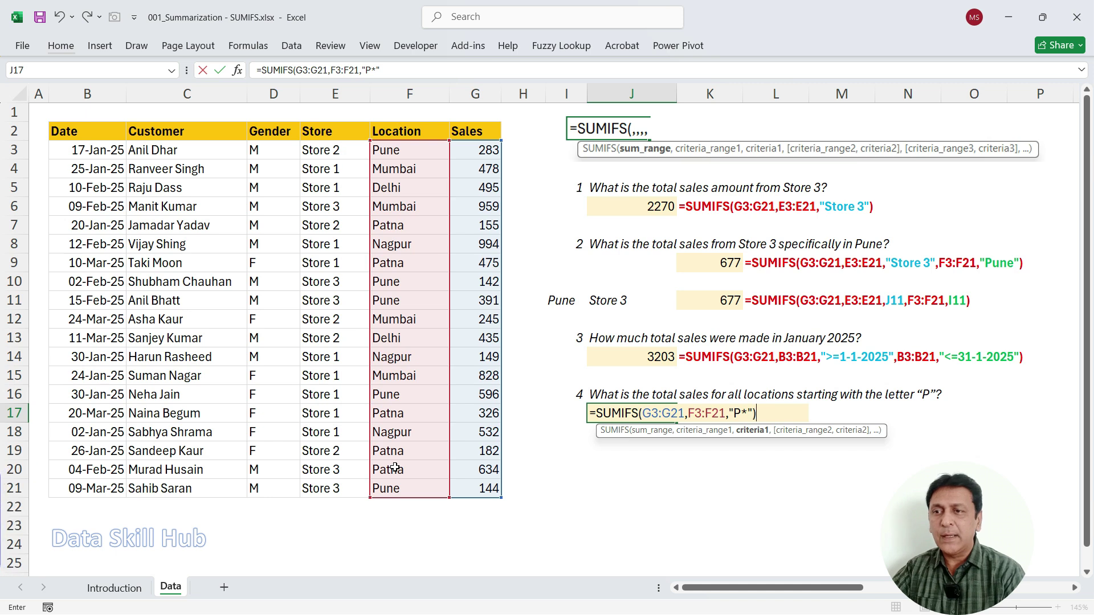
pyautogui.write(')')
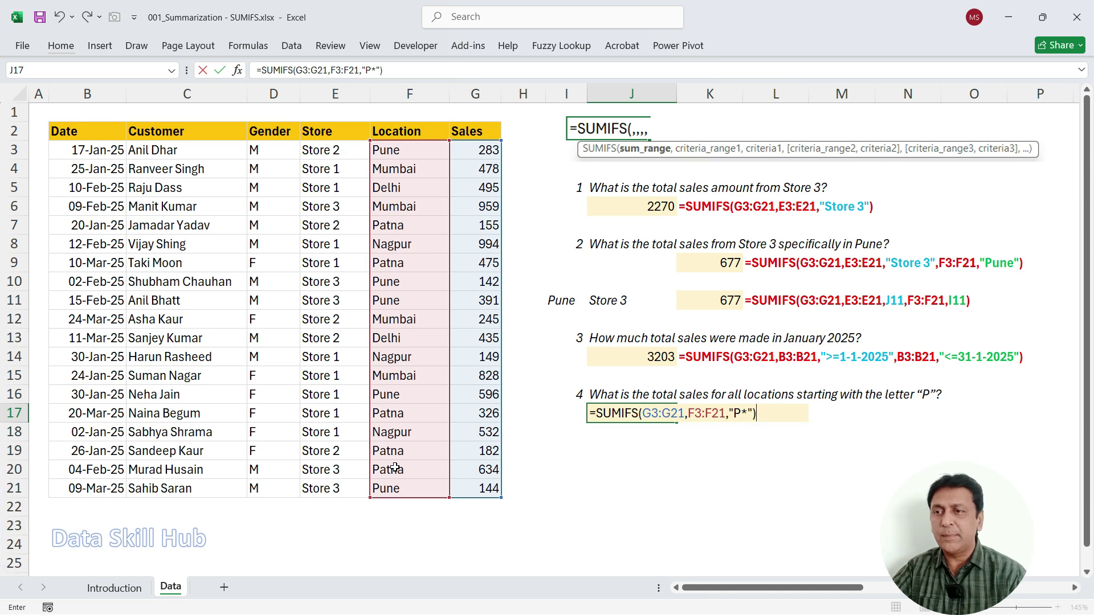
pyautogui.hotkey('ctrl', 'Return')
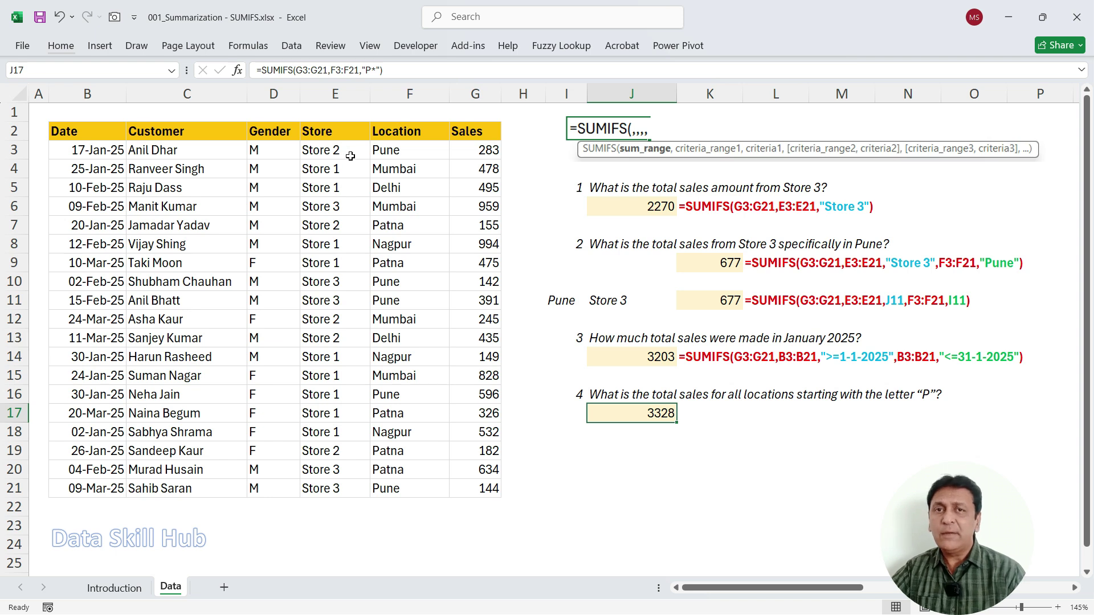
# - Filter the Location column to Patna and Pune, and select the visible sales amounts to compare their sum with the question 4 result
pyautogui.click(406, 132)
pyautogui.hotkey('alt', 'd')
pyautogui.press('f')
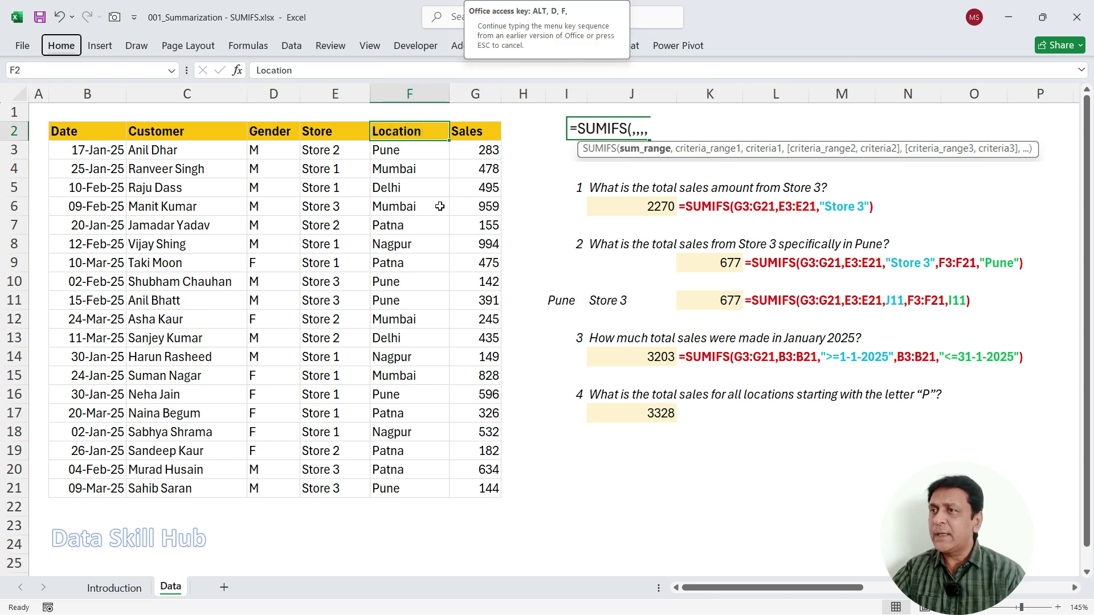
pyautogui.press('f')
pyautogui.click(443, 135)
pyautogui.click(316, 318)
pyautogui.click(298, 368)
pyautogui.click(298, 381)
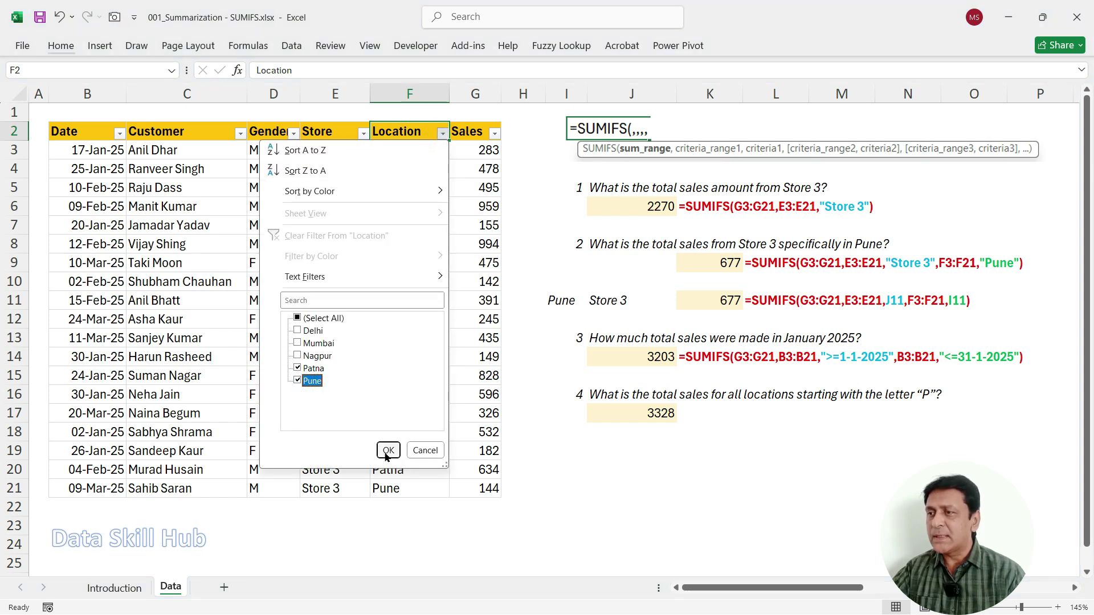
pyautogui.click(388, 451)
pyautogui.moveTo(470, 150); pyautogui.dragTo(473, 318)
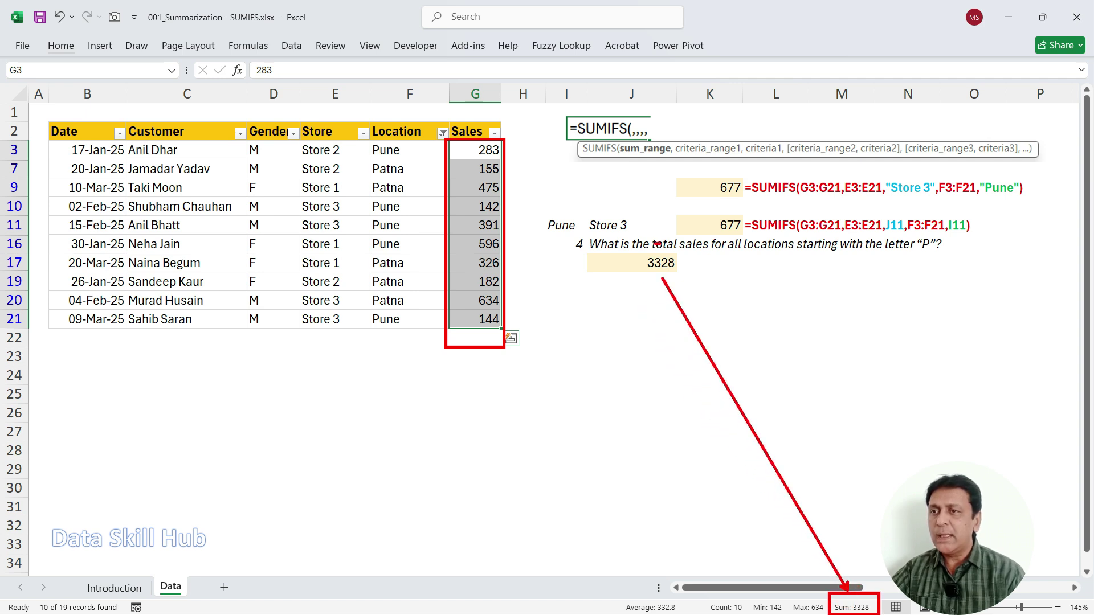
pyautogui.moveTo(678, 263); pyautogui.dragTo(613, 247)
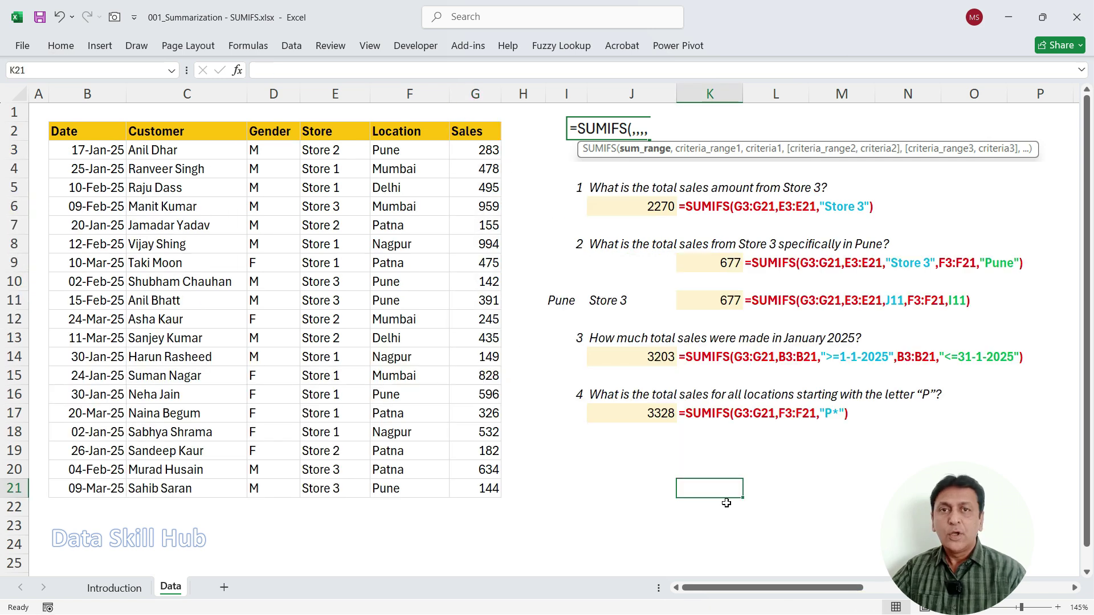
pyautogui.moveTo(725, 429)
pyautogui.mouseDown()
pyautogui.moveTo(812, 416)
pyautogui.moveTo(844, 427)
pyautogui.moveTo(837, 392)
pyautogui.mouseUp()
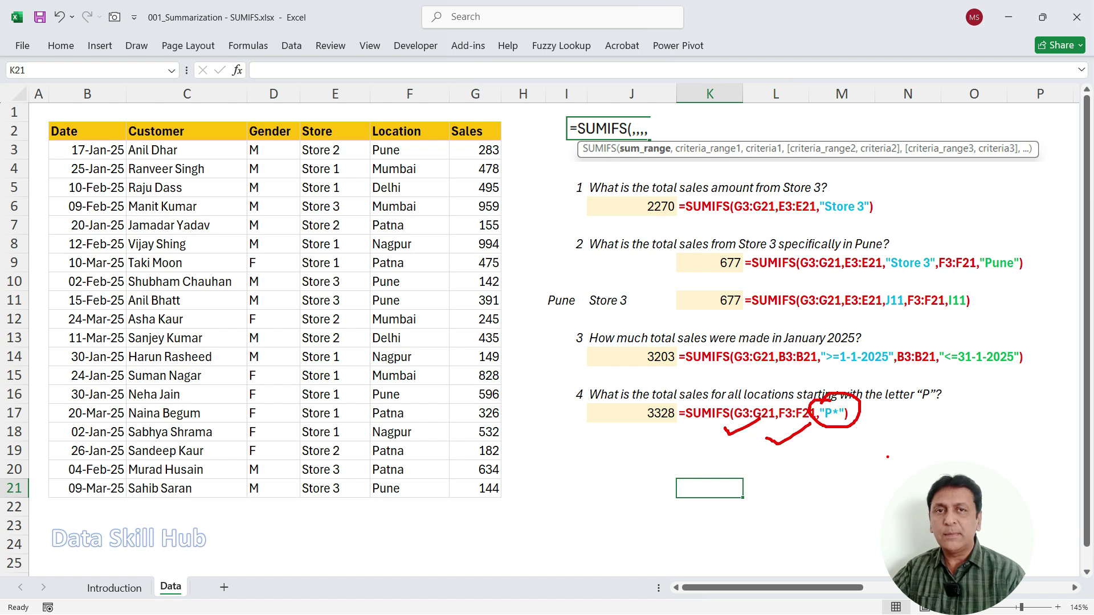
pyautogui.moveTo(883, 457); pyautogui.dragTo(886, 467)
pyautogui.moveTo(874, 470); pyautogui.dragTo(883, 468)
pyautogui.click(895, 472)
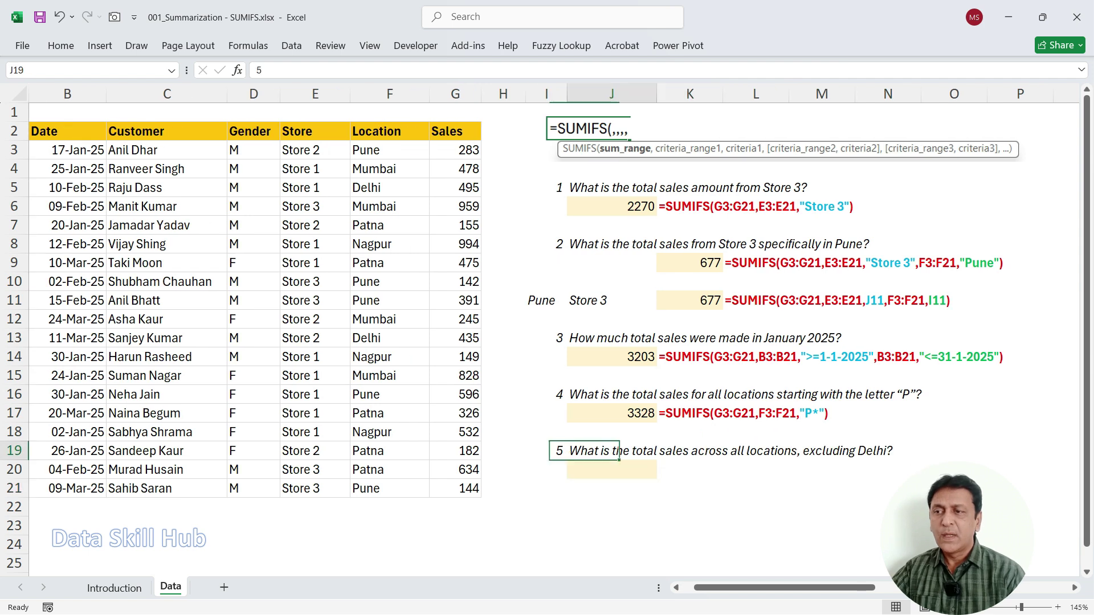
# - Read question 5 about total sales excluding Delhi, and examine which entries in the Location column it covers
pyautogui.click(614, 467)
pyautogui.click(602, 449)
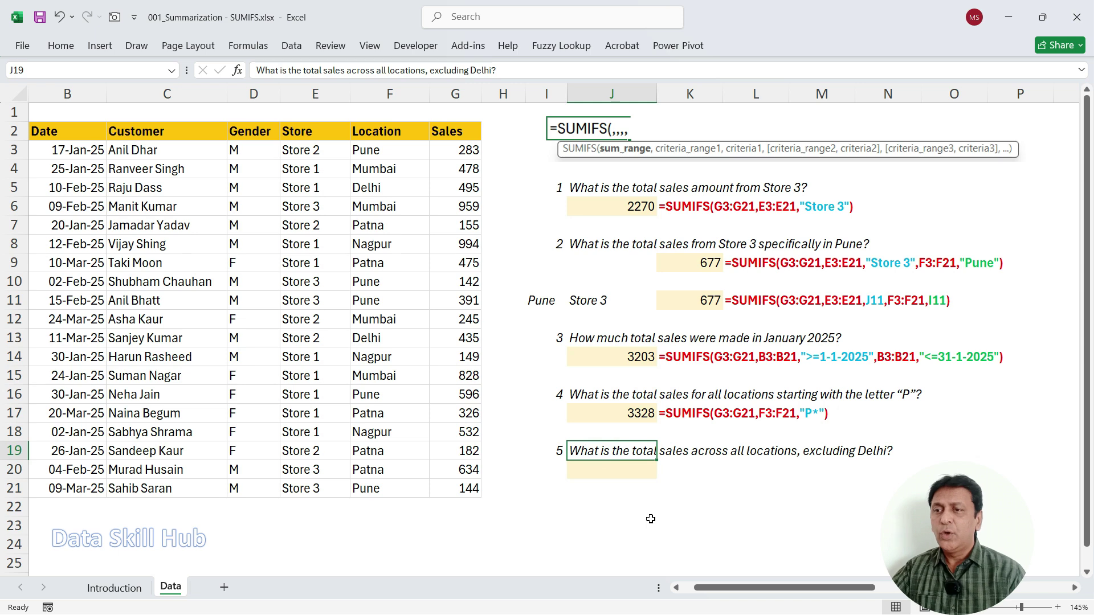
pyautogui.moveTo(663, 466); pyautogui.dragTo(771, 466)
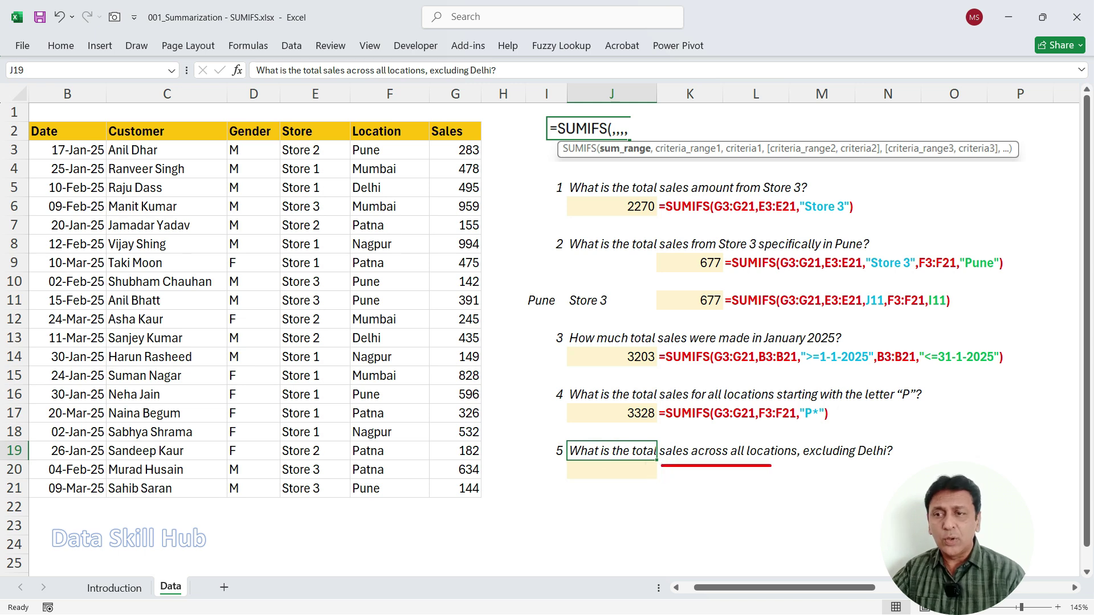
pyautogui.moveTo(859, 433)
pyautogui.mouseDown()
pyautogui.moveTo(904, 470)
pyautogui.moveTo(800, 432)
pyautogui.mouseUp()
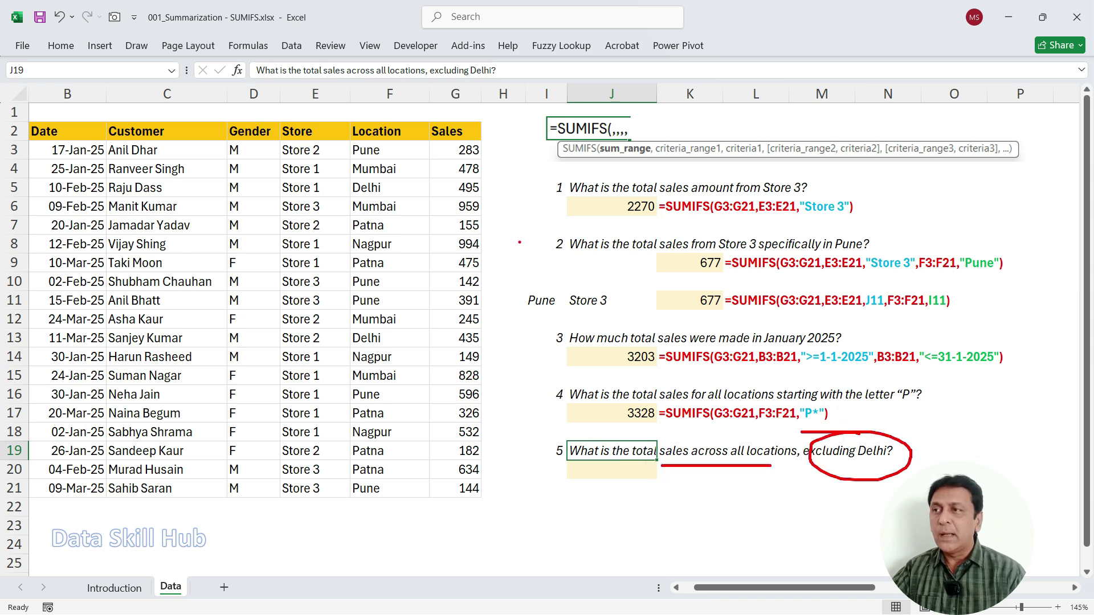
pyautogui.moveTo(328, 147); pyautogui.dragTo(347, 151)
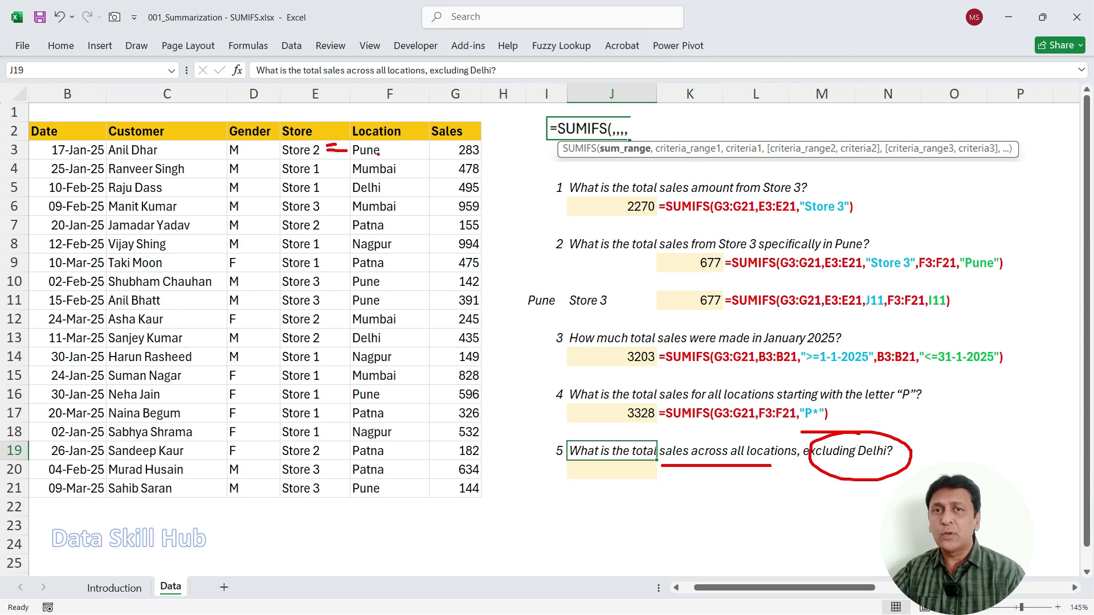
pyautogui.moveTo(340, 193)
pyautogui.mouseDown()
pyautogui.moveTo(392, 184)
pyautogui.moveTo(359, 178)
pyautogui.mouseUp()
pyautogui.moveTo(412, 149); pyautogui.dragTo(398, 474)
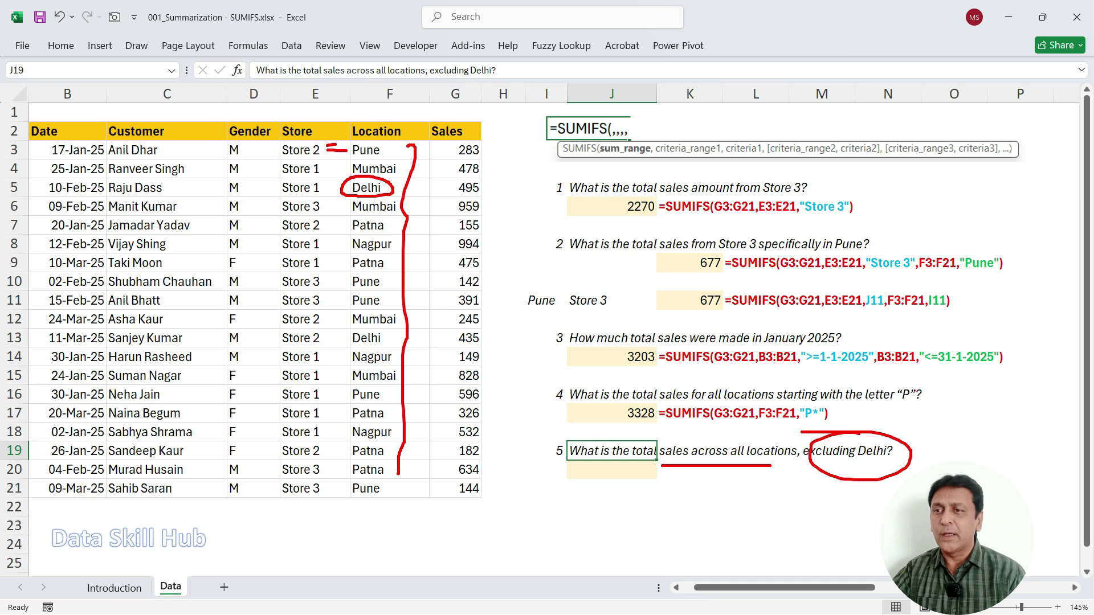
pyautogui.press('Escape')
# - Start a SUMIFS formula in J20 with G3:G21 as the sum range and the locations F3:F21 as the criteria range
pyautogui.click(595, 468)
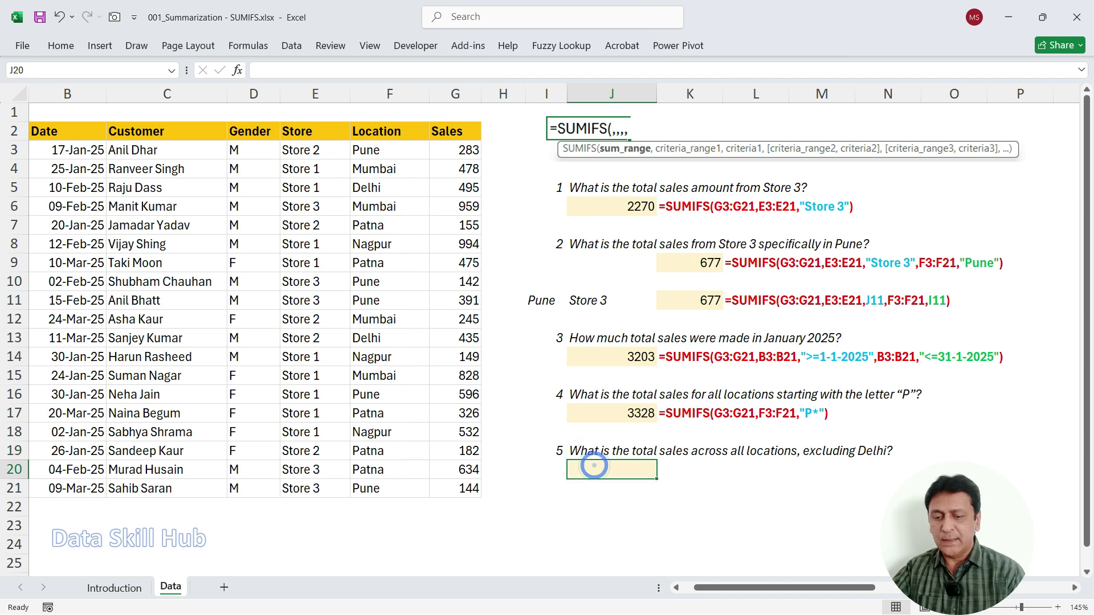
pyautogui.write('=sumif')
pyautogui.press('Down')
pyautogui.press('Tab')
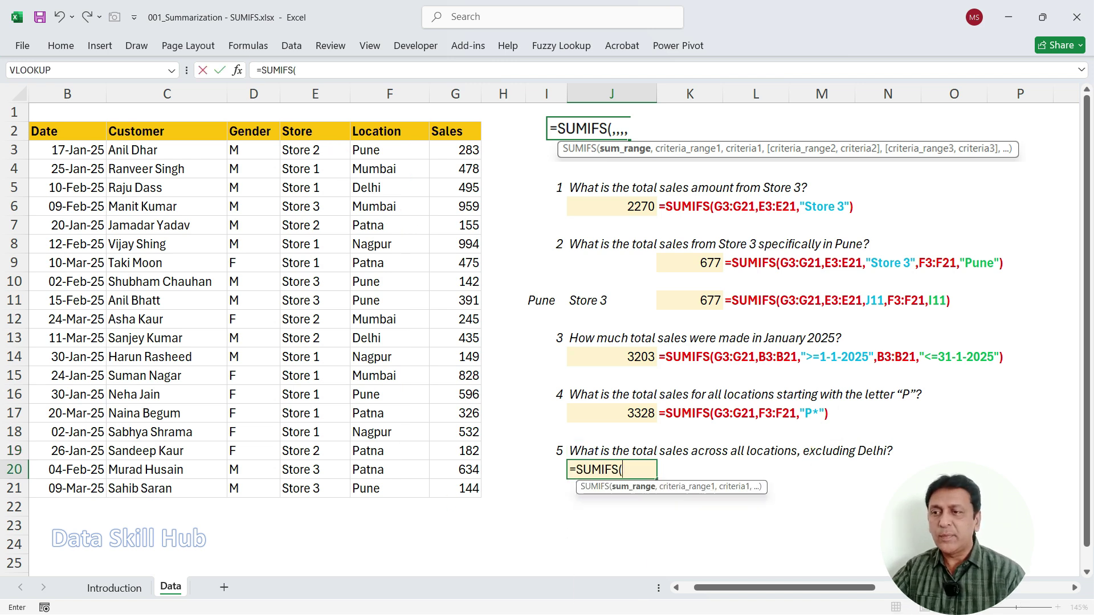
pyautogui.moveTo(462, 149); pyautogui.dragTo(447, 486)
pyautogui.write(',')
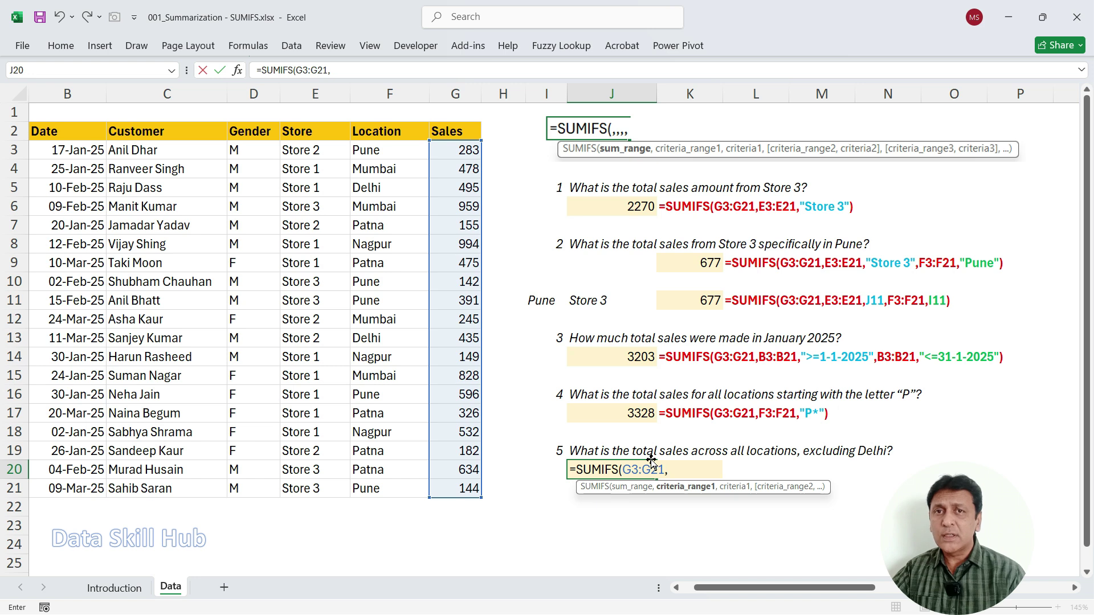
pyautogui.moveTo(385, 149); pyautogui.dragTo(367, 489)
pyautogui.write(',')
# - Complete the J20 formula with "Delhi" as the criterion and enter it
pyautogui.write('"De')
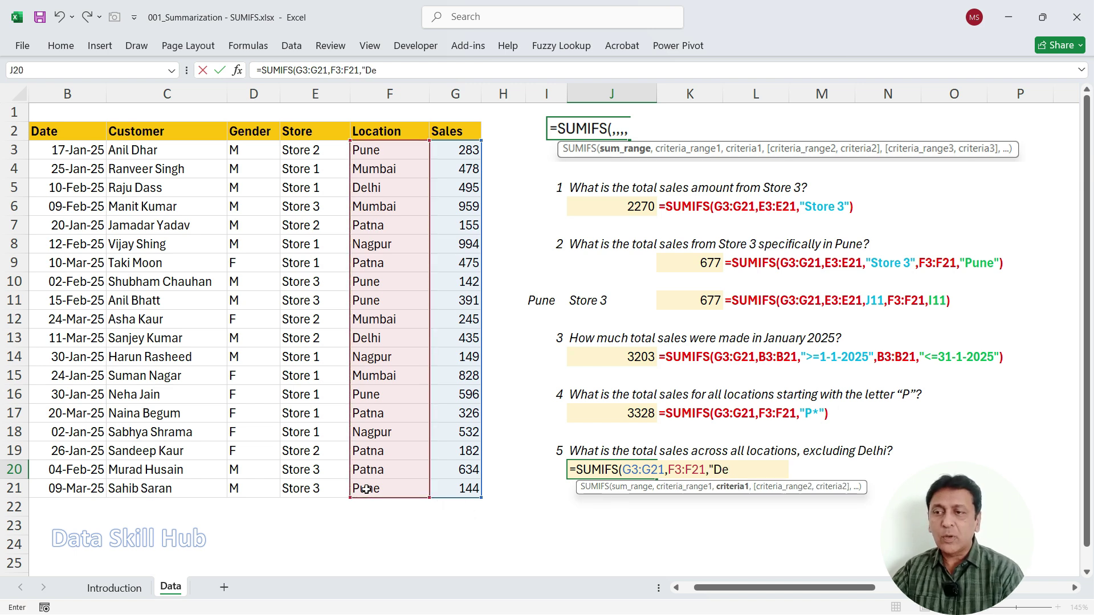
pyautogui.write('lhi")')
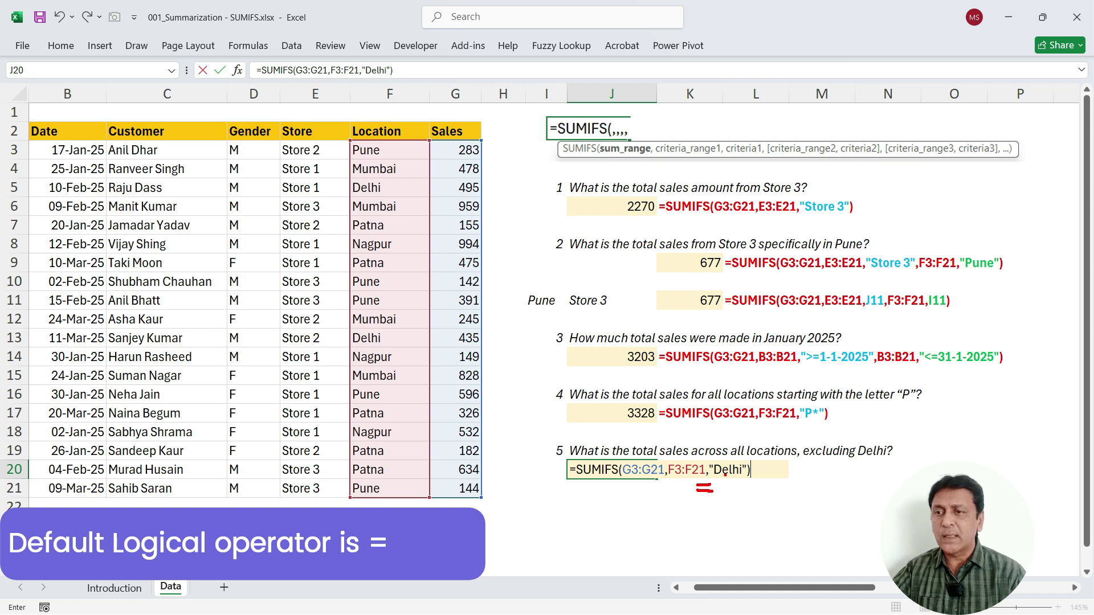
pyautogui.hotkey('ctrl', 'Return')
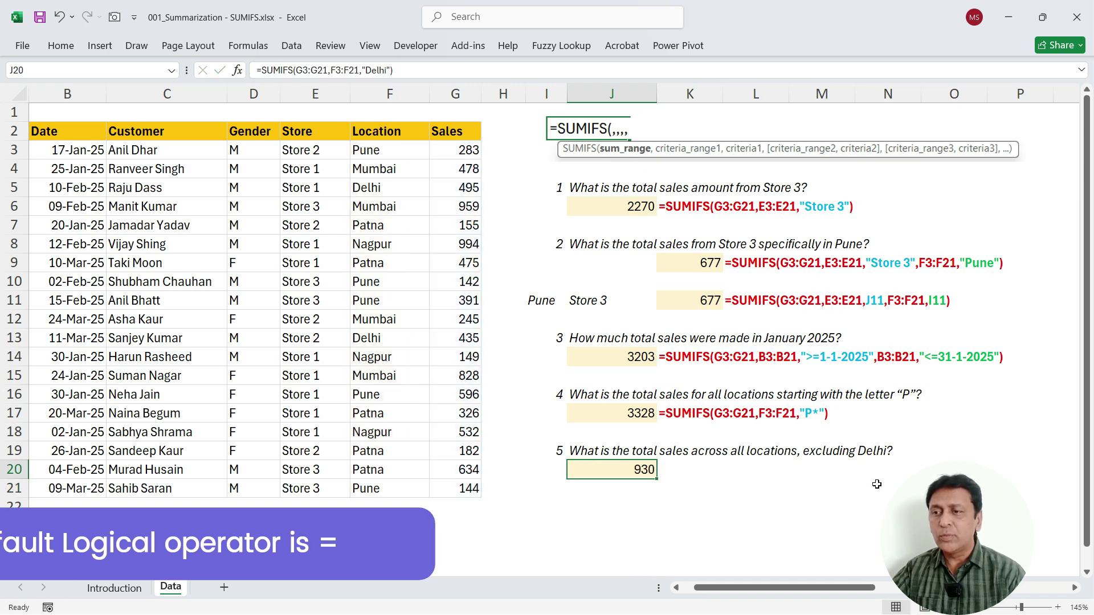
# - Change the criterion in the J20 formula to "<>Delhi" so that Delhi is excluded
pyautogui.doubleClick(627, 470)
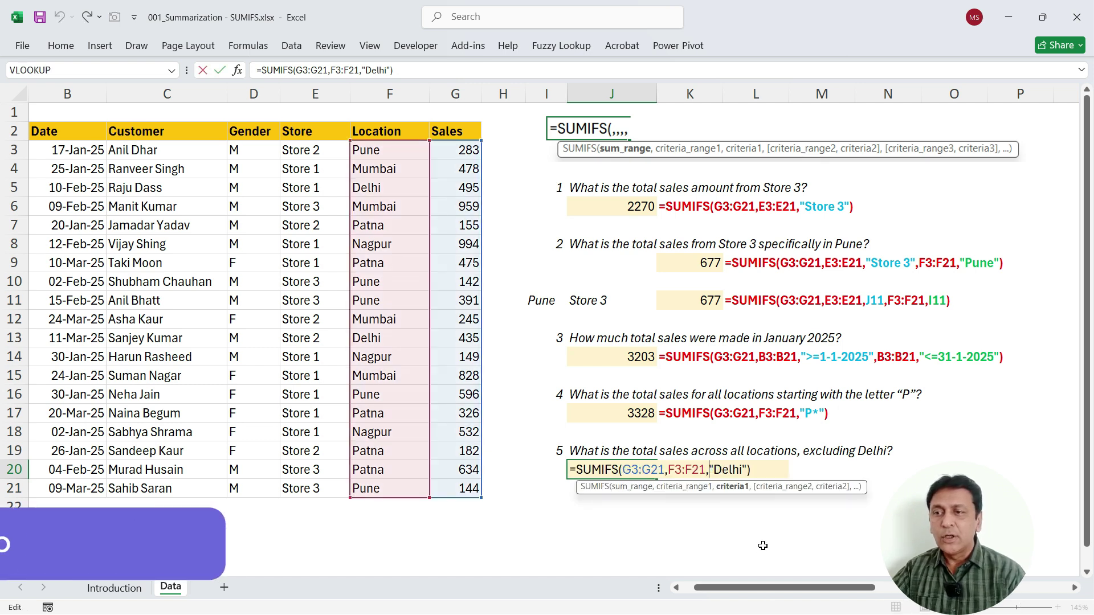
pyautogui.write('<>')
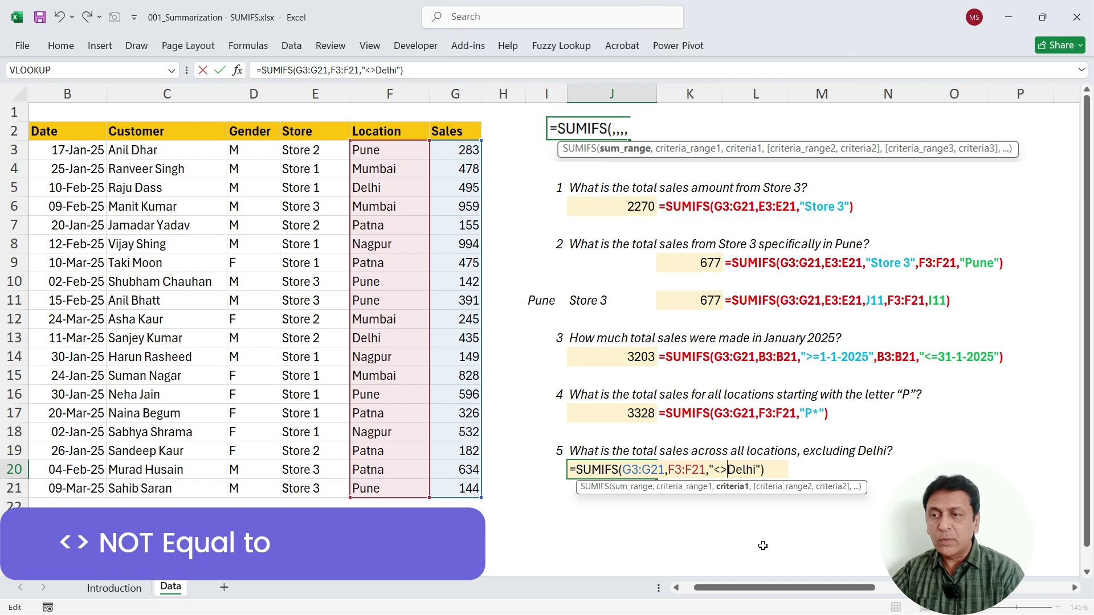
pyautogui.hotkey('ctrl', '2')
pyautogui.moveTo(708, 498)
pyautogui.mouseDown()
pyautogui.moveTo(667, 519)
pyautogui.moveTo(741, 518)
pyautogui.mouseUp()
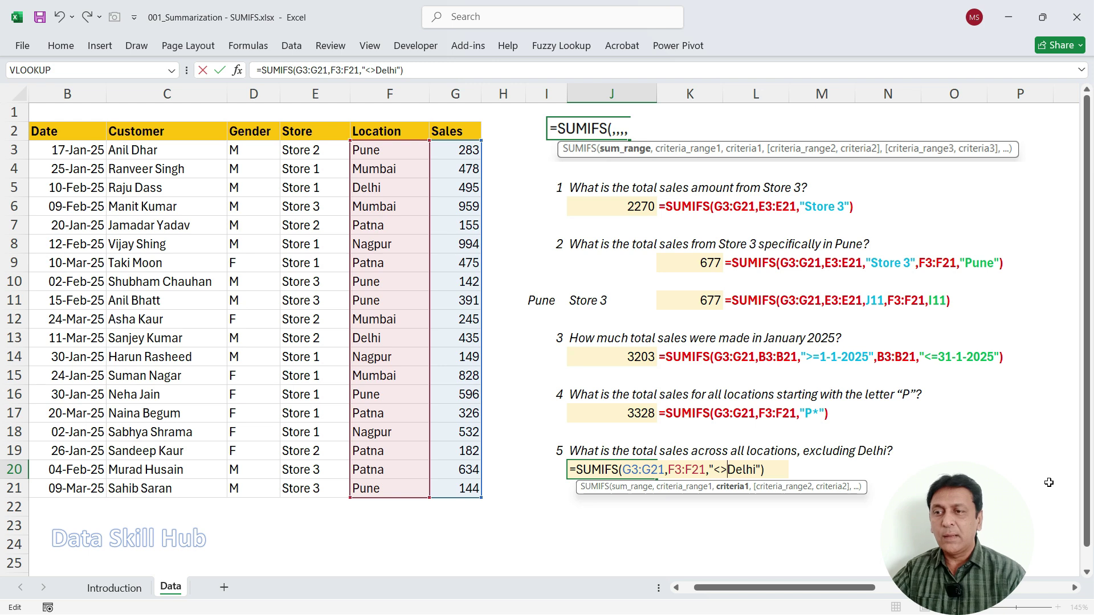
pyautogui.hotkey('ctrl', 'Return')
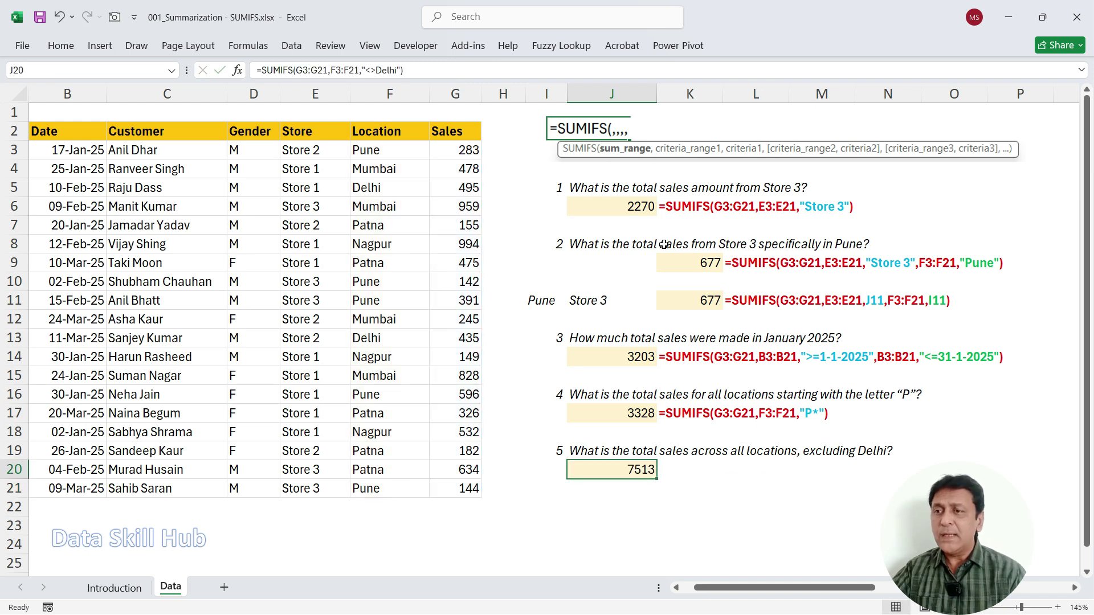
# - Filter the Location column to exclude Delhi, and select the visible sales amounts to compare their sum with the question 5 result
pyautogui.click(419, 134)
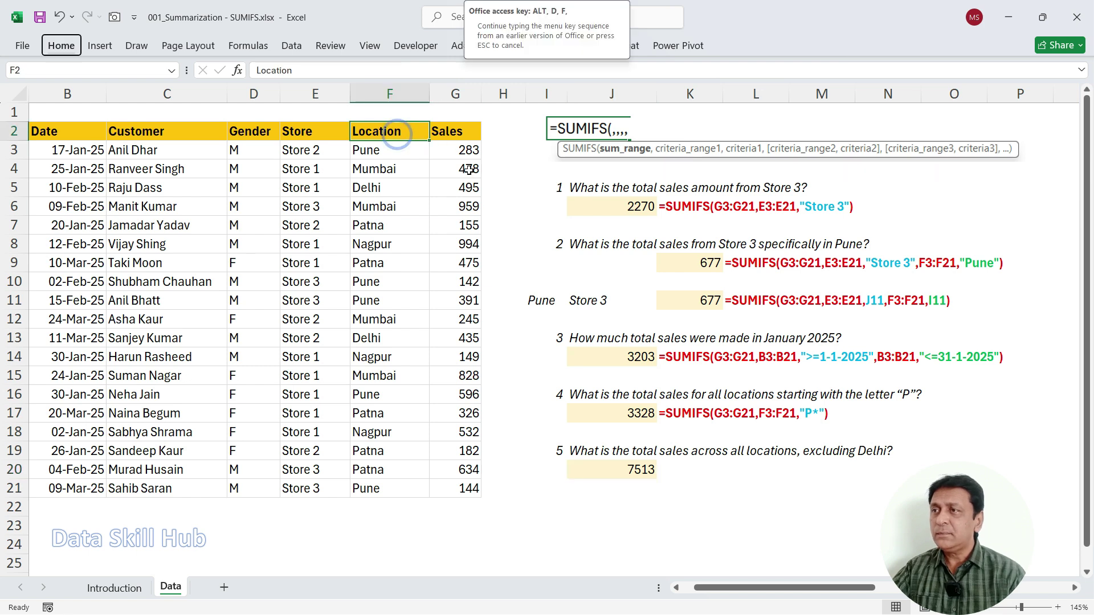
pyautogui.hotkey('ctrl', 'shift', 'l')
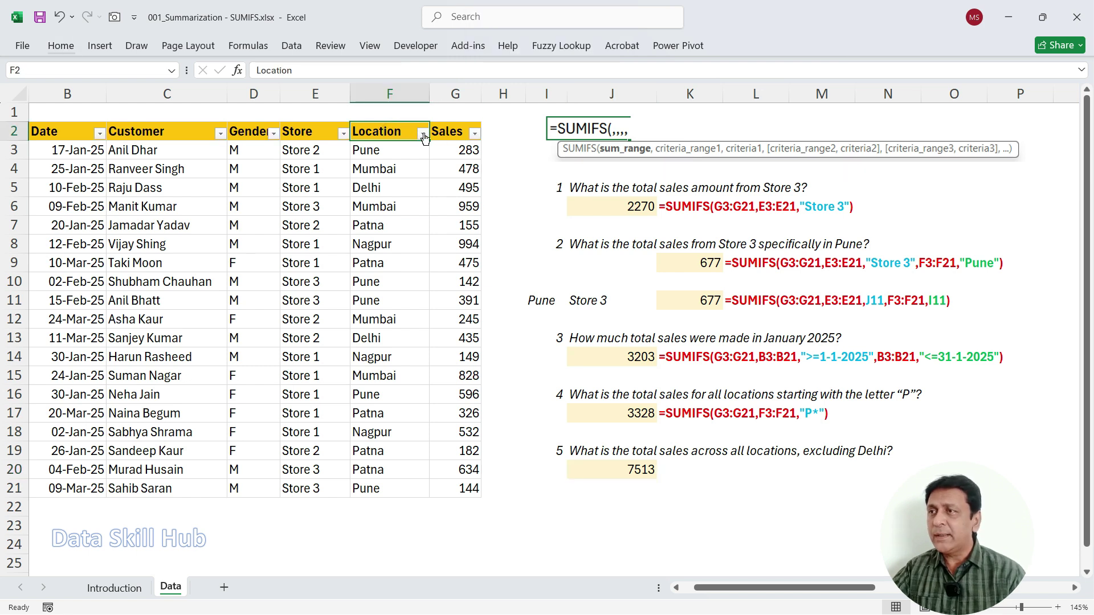
pyautogui.click(423, 132)
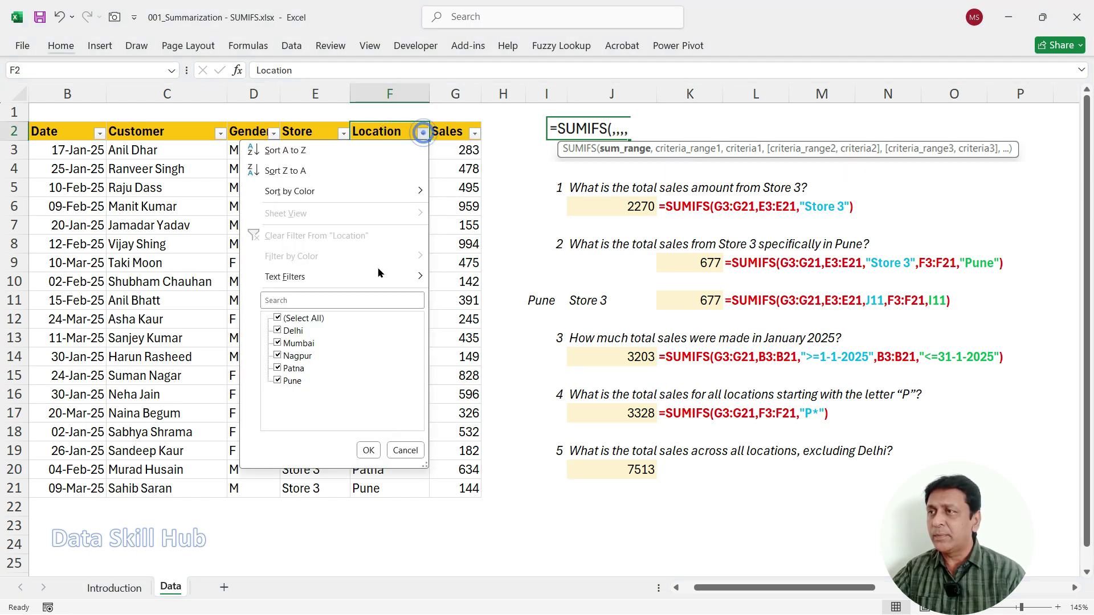
pyautogui.click(308, 321)
pyautogui.click(302, 320)
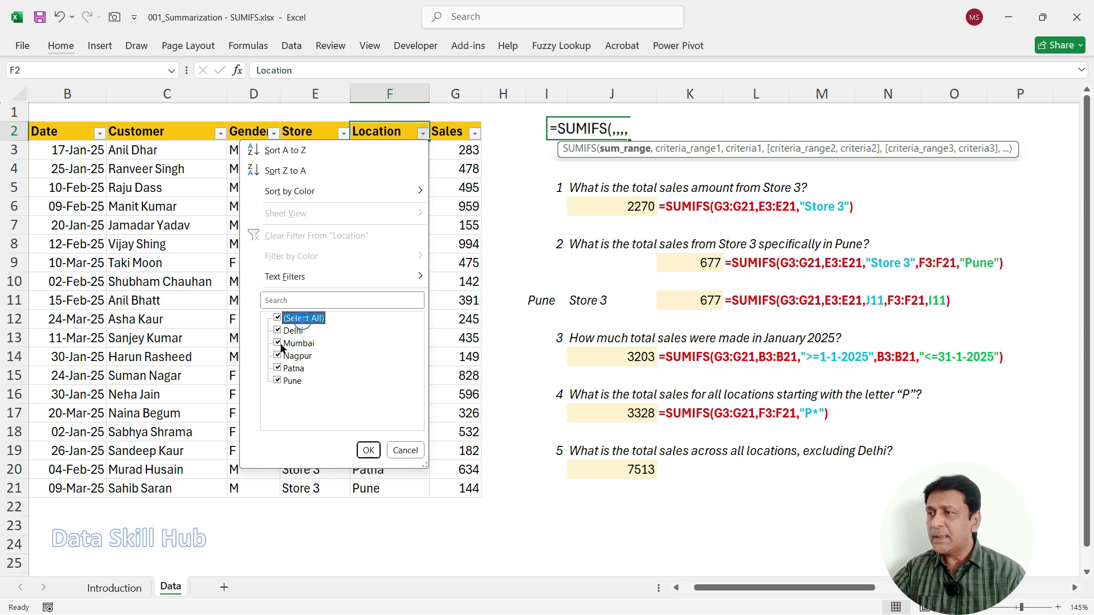
pyautogui.click(286, 335)
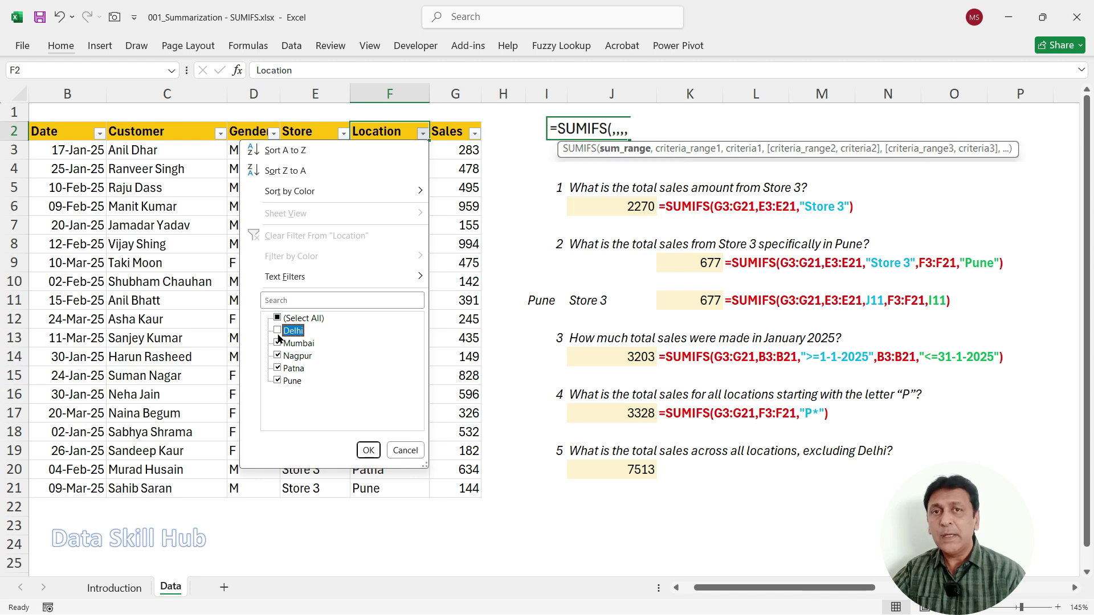
pyautogui.click(288, 330)
pyautogui.click(369, 450)
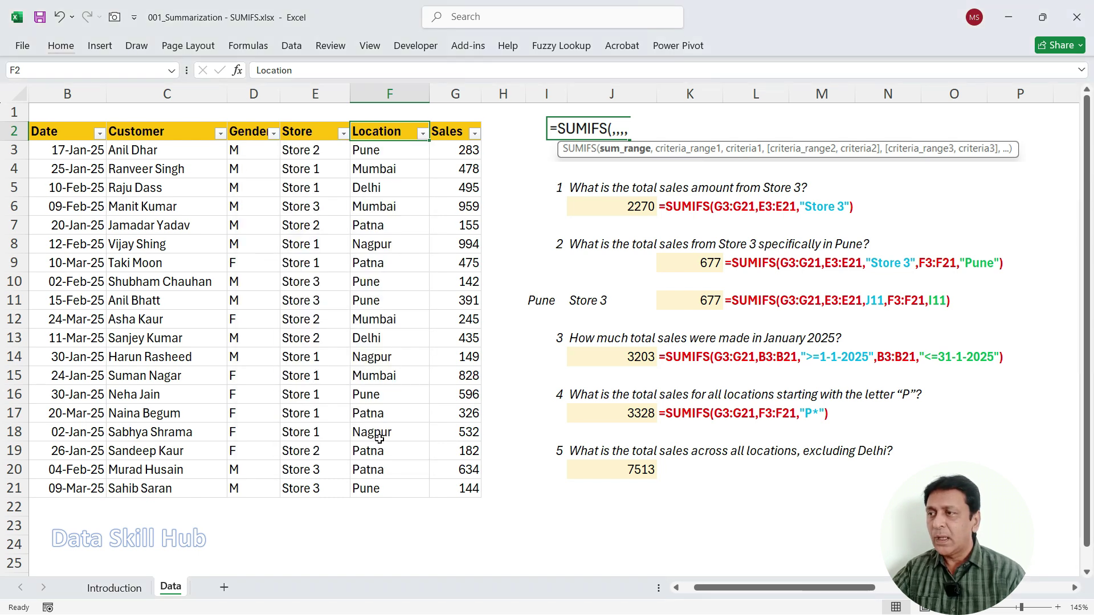
pyautogui.click(423, 134)
pyautogui.click(288, 331)
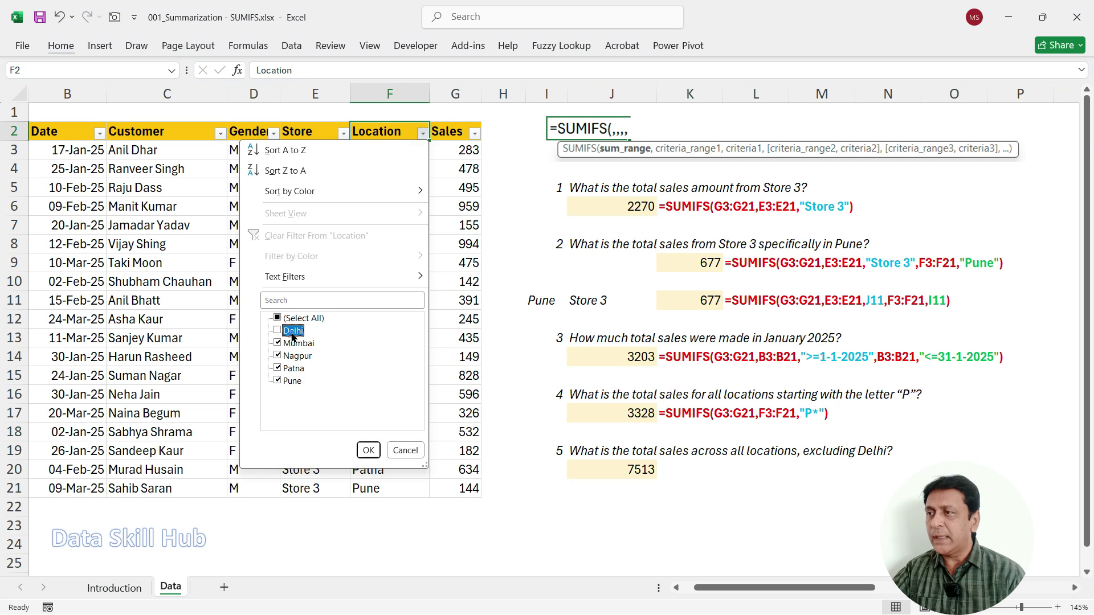
pyautogui.click(369, 450)
pyautogui.moveTo(454, 148); pyautogui.dragTo(451, 459)
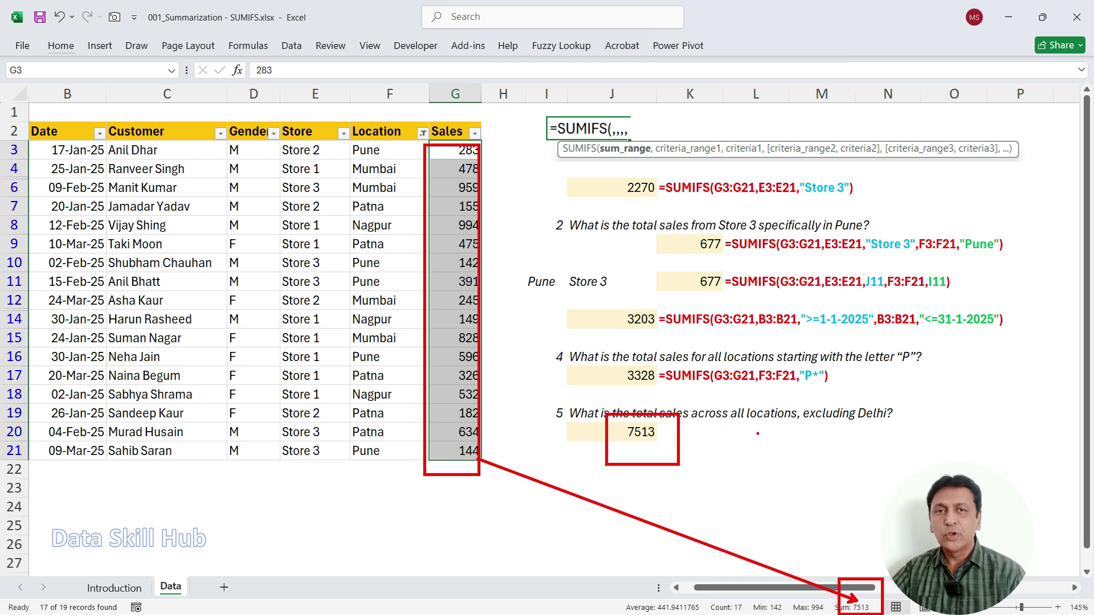
pyautogui.moveTo(647, 424)
pyautogui.mouseDown()
pyautogui.moveTo(655, 409)
pyautogui.moveTo(595, 448)
pyautogui.moveTo(603, 426)
pyautogui.mouseUp()
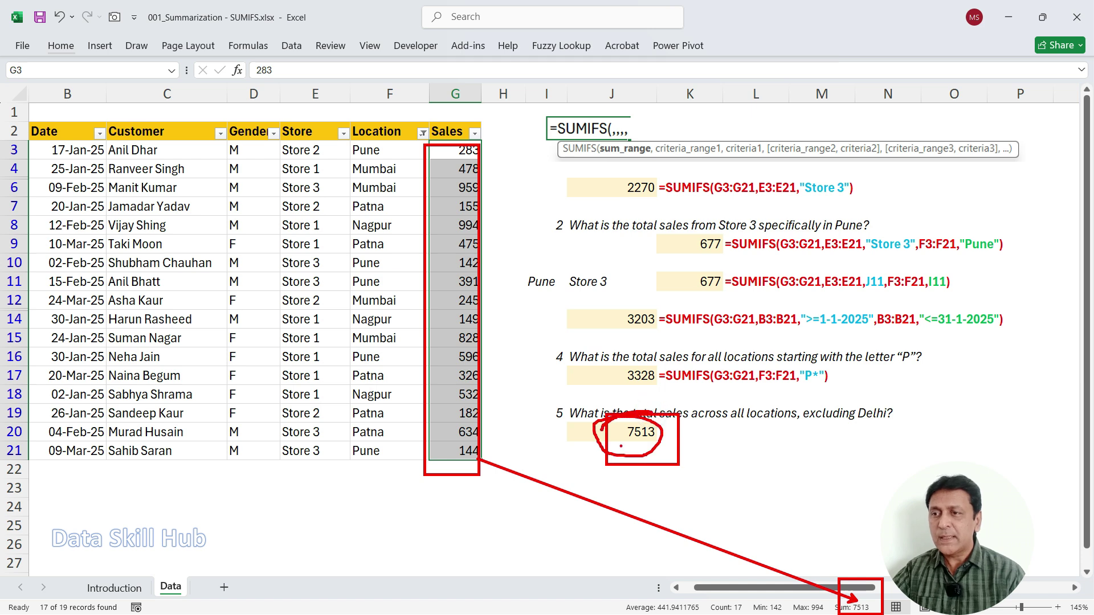
# - Remove the filters from the sales table
pyautogui.press('Escape')
pyautogui.click(450, 134)
pyautogui.press('alt')
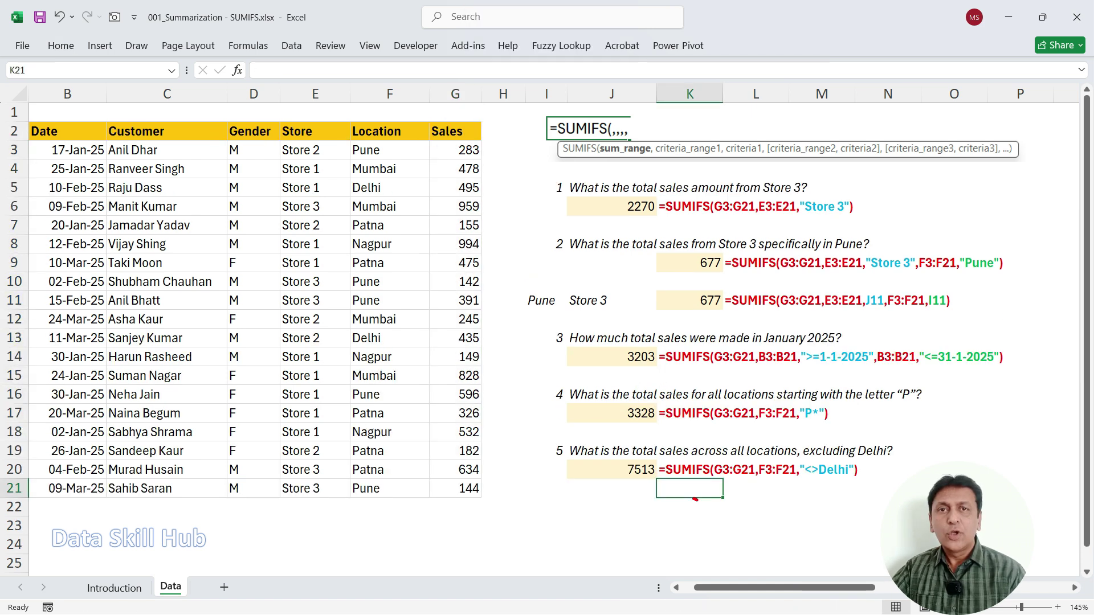
pyautogui.moveTo(673, 475)
pyautogui.mouseDown()
pyautogui.moveTo(735, 484)
pyautogui.moveTo(875, 463)
pyautogui.moveTo(786, 454)
pyautogui.moveTo(822, 497)
pyautogui.mouseUp()
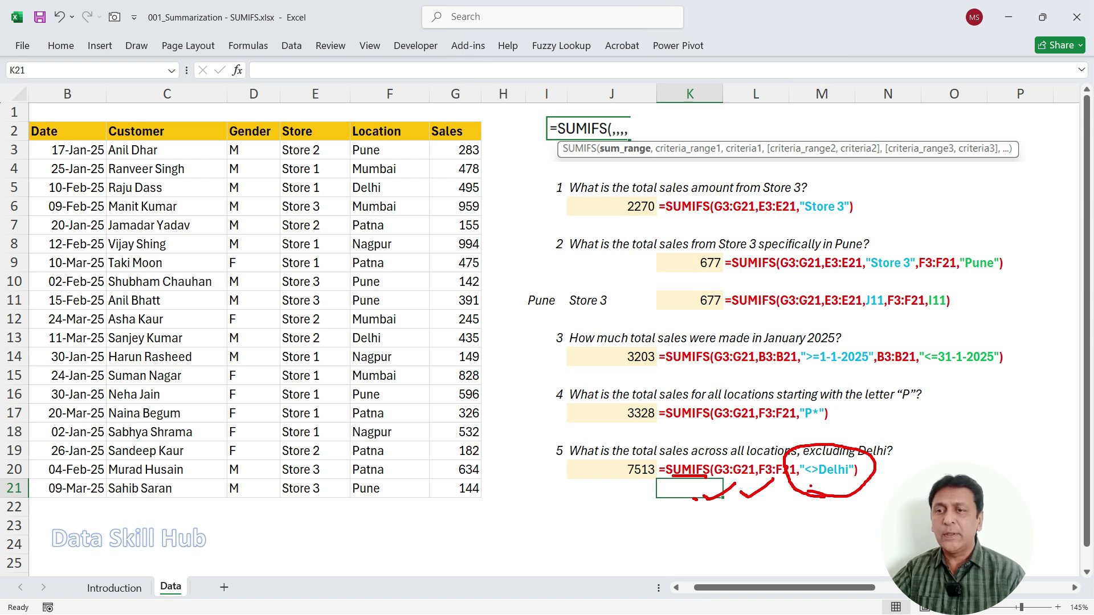
pyautogui.press('Escape')
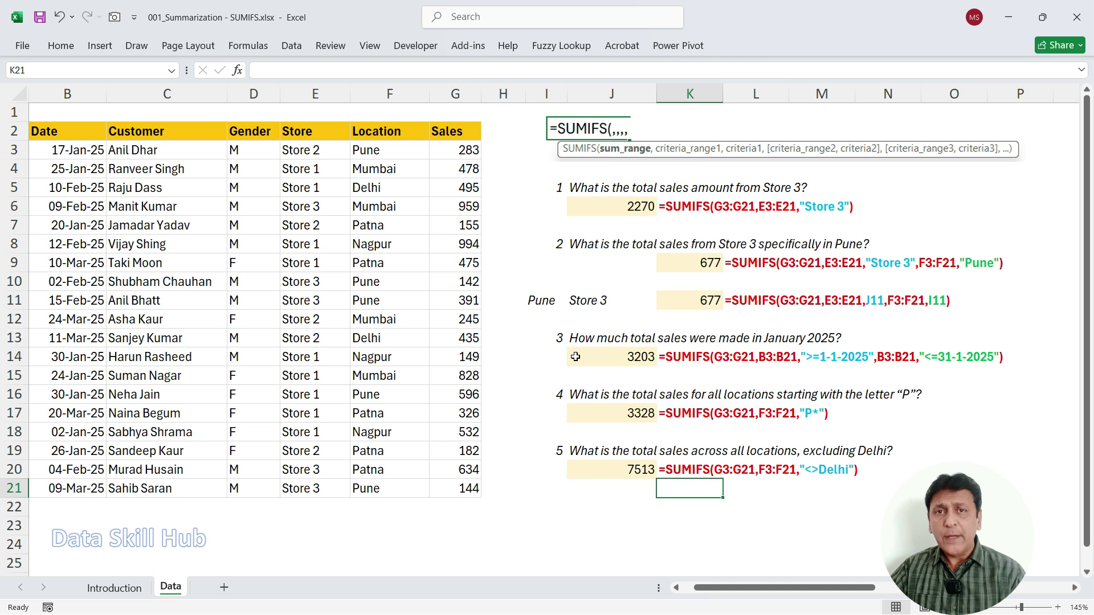